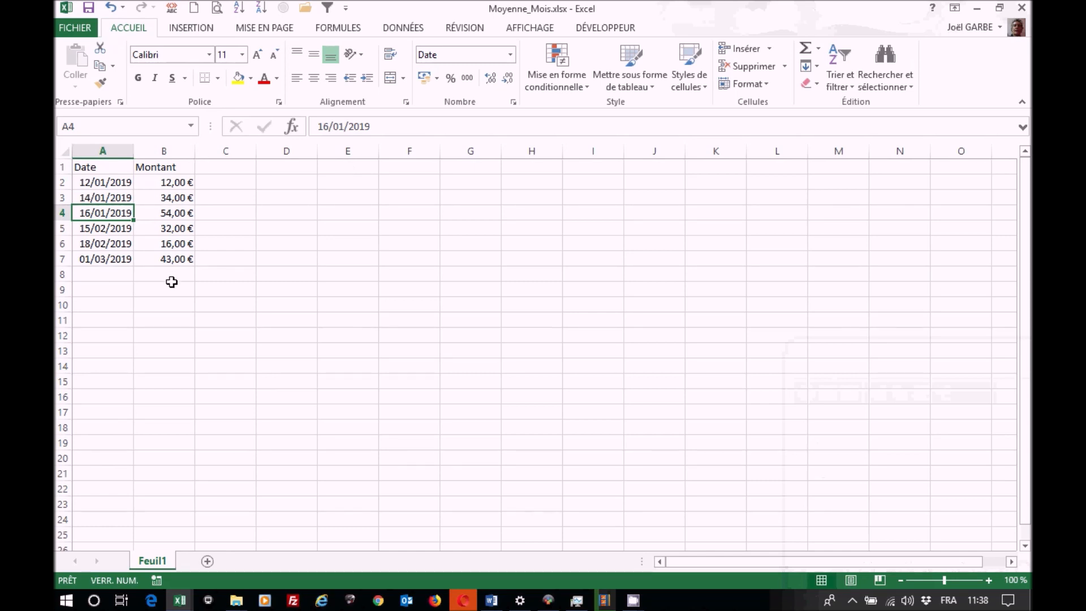
Enter the label "Somme" in cell G1.
{"action": "left_click", "coordinate": [472, 168]}
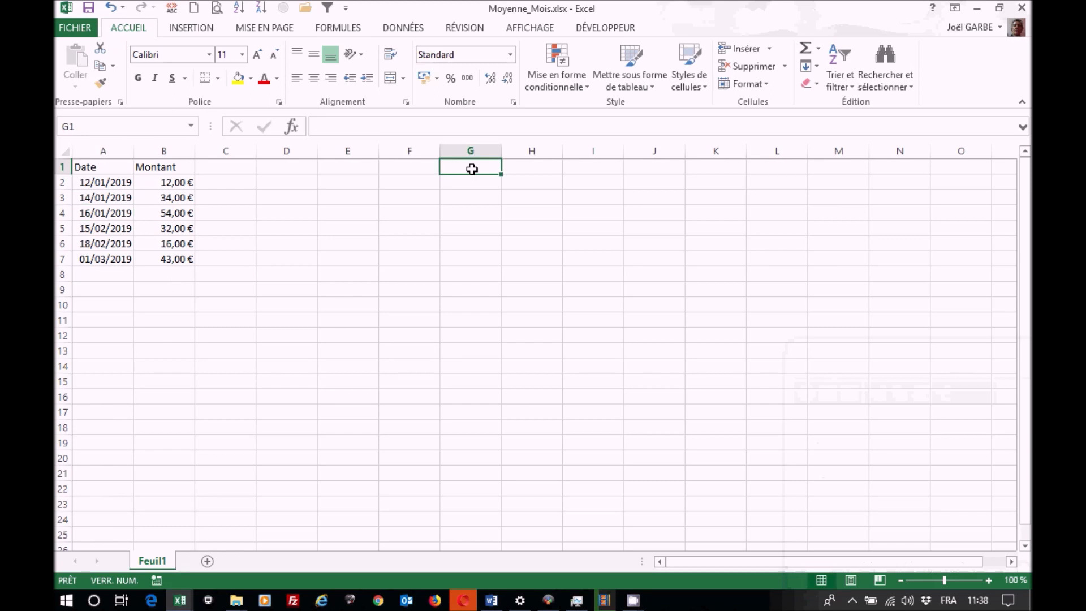
{"action": "type", "text": "Somme"}
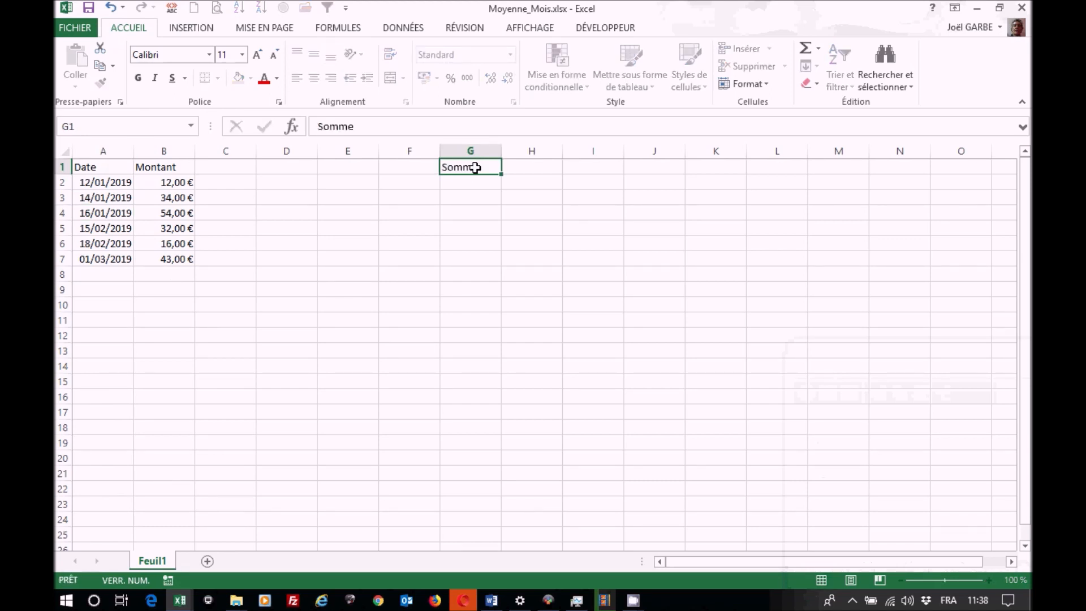
{"action": "key", "text": "Tab"}
Enter a sum of the entire column B in cell H1 with =SOMME(B:B).
{"action": "left_click", "coordinate": [808, 49]}
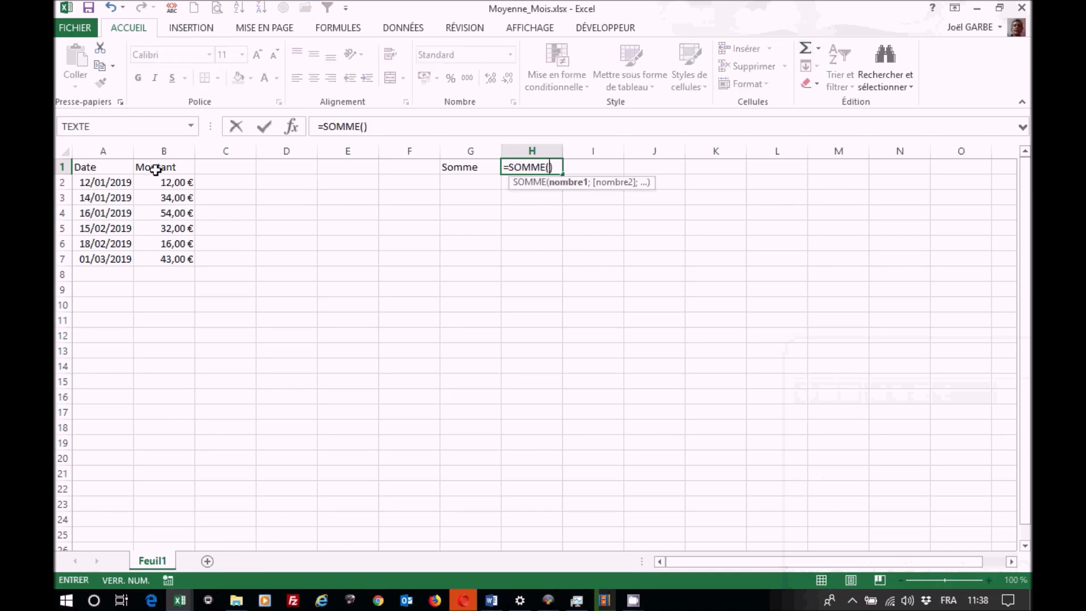
{"action": "left_click_drag", "start_coordinate": [161, 182], "coordinate": [165, 256]}
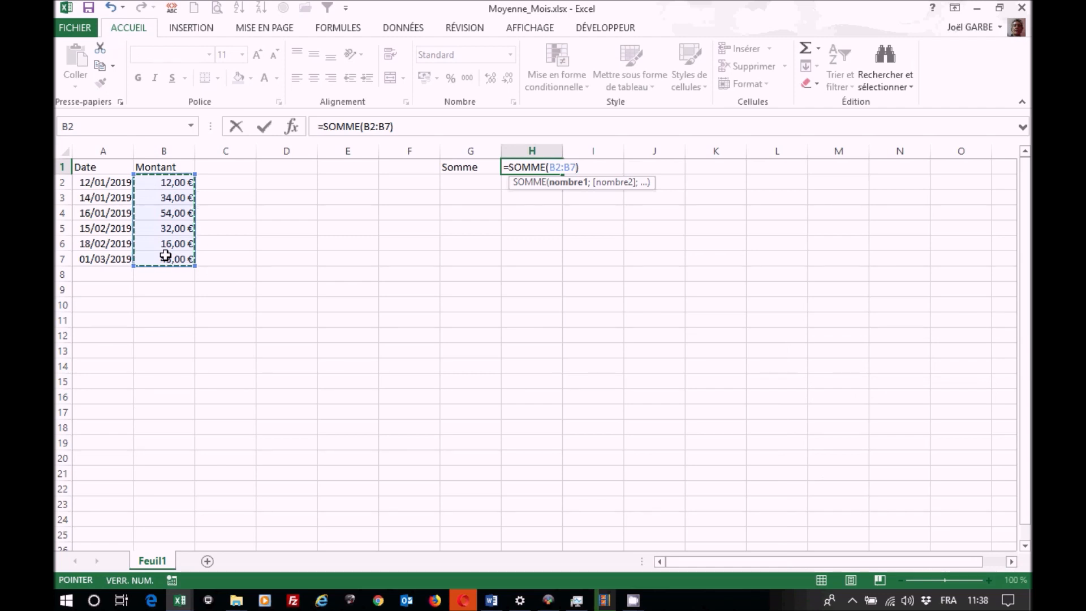
{"action": "left_click", "coordinate": [163, 151]}
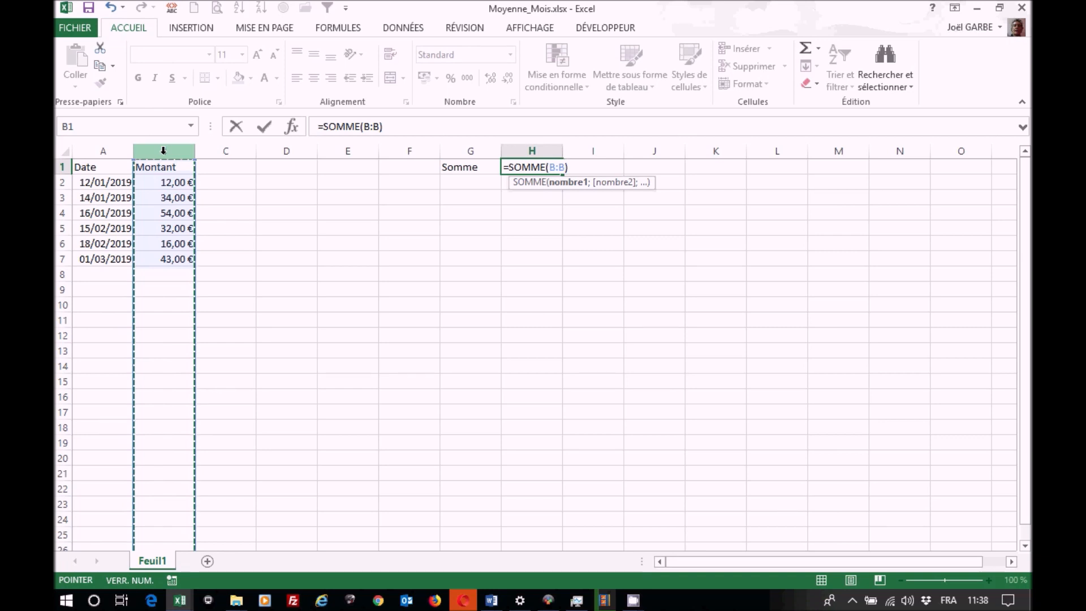
{"action": "key", "text": "Return"}
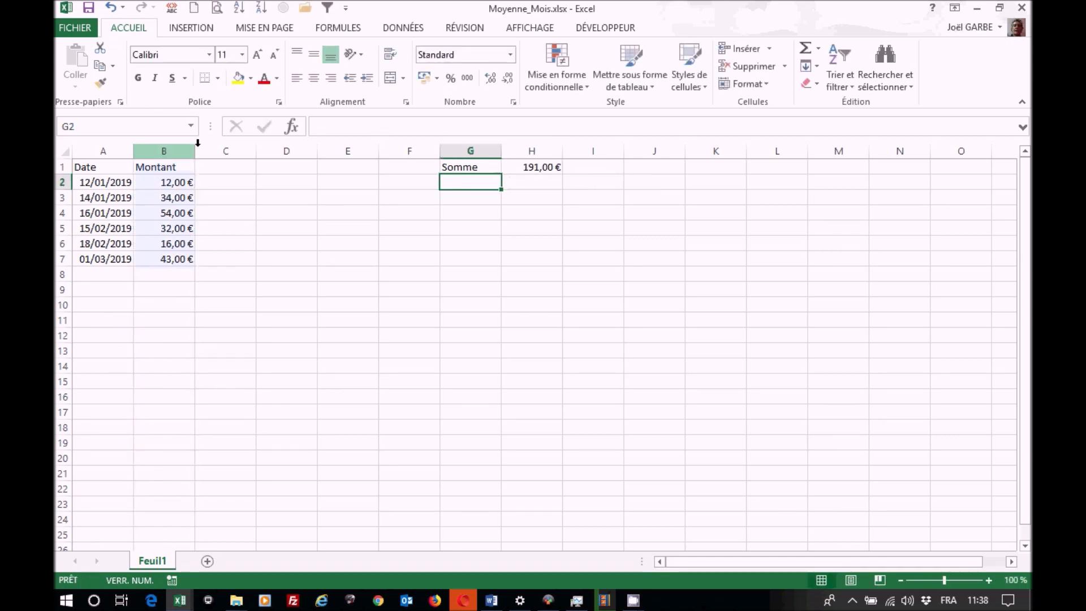
{"action": "left_click", "coordinate": [544, 166]}
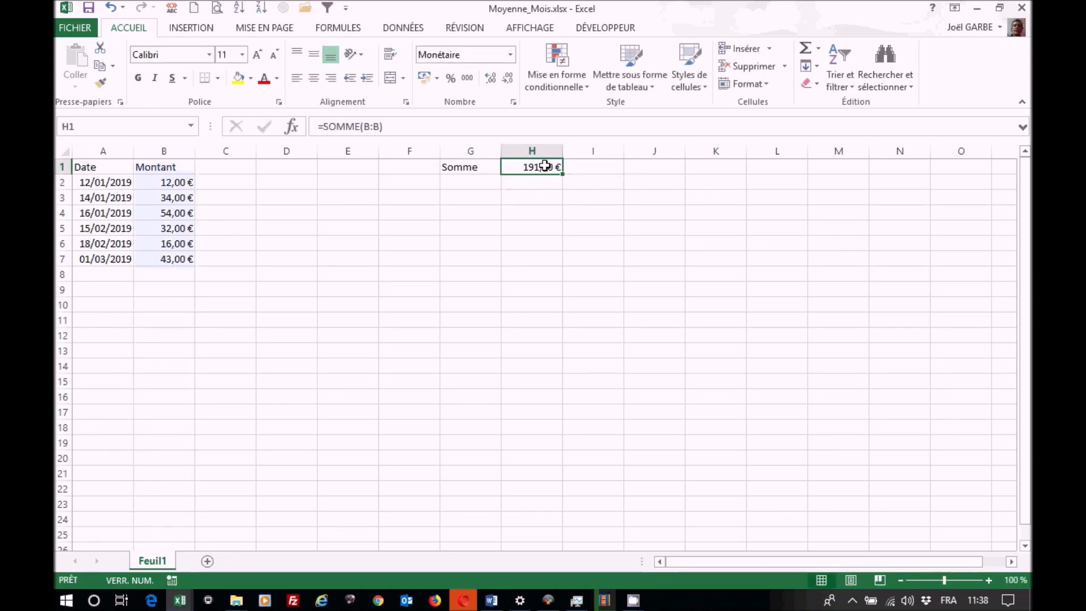
Format the data range A1:B7 as a table with headers, using a blue style from the medium (Moyen) group.
{"action": "left_click", "coordinate": [84, 197]}
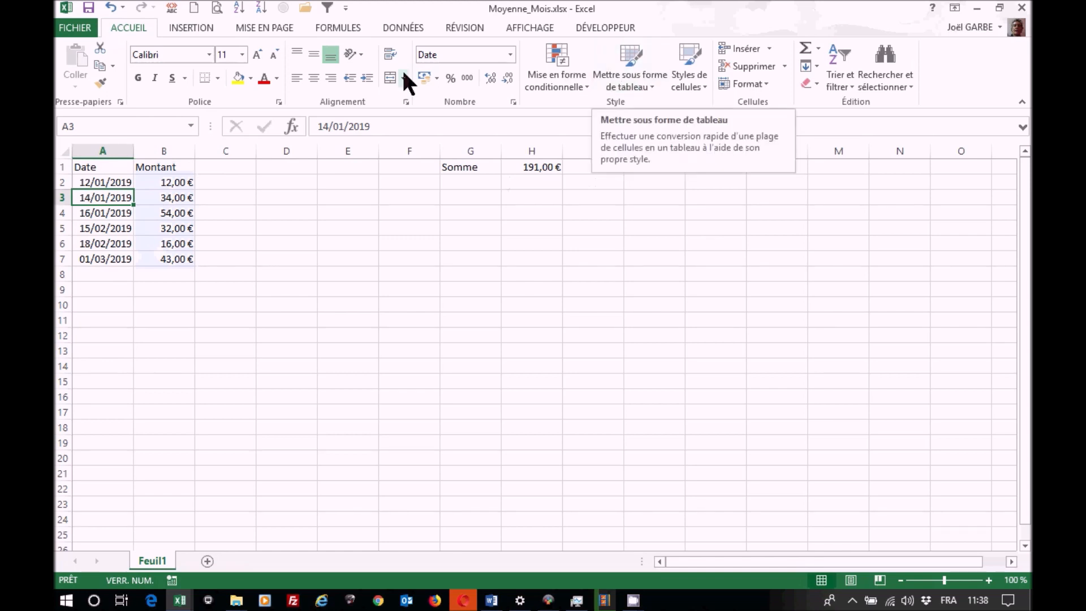
{"action": "left_click", "coordinate": [630, 85]}
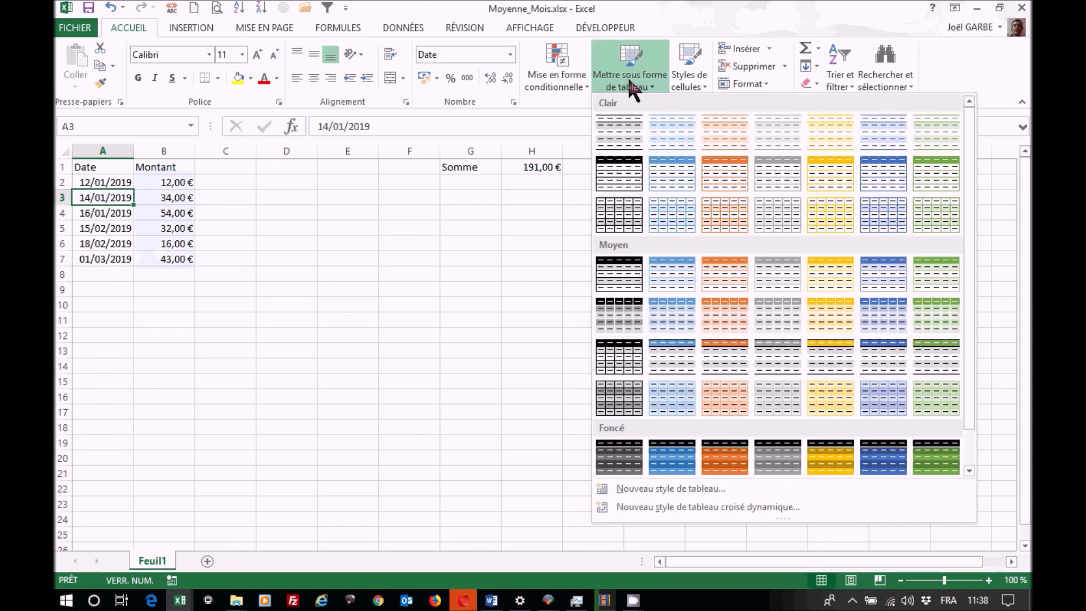
{"action": "left_click", "coordinate": [883, 313]}
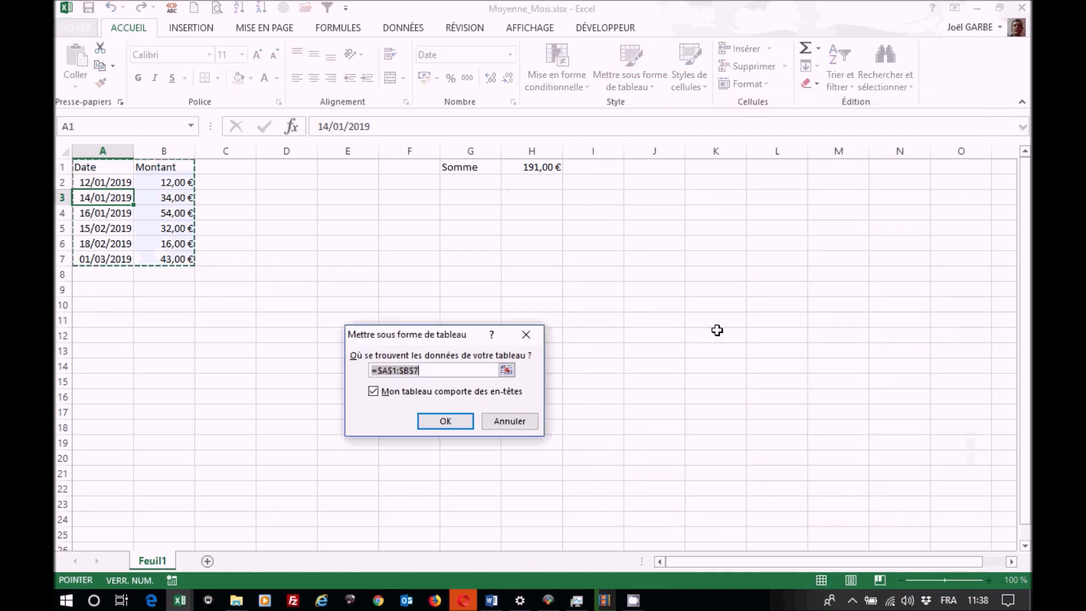
{"action": "left_click", "coordinate": [441, 421]}
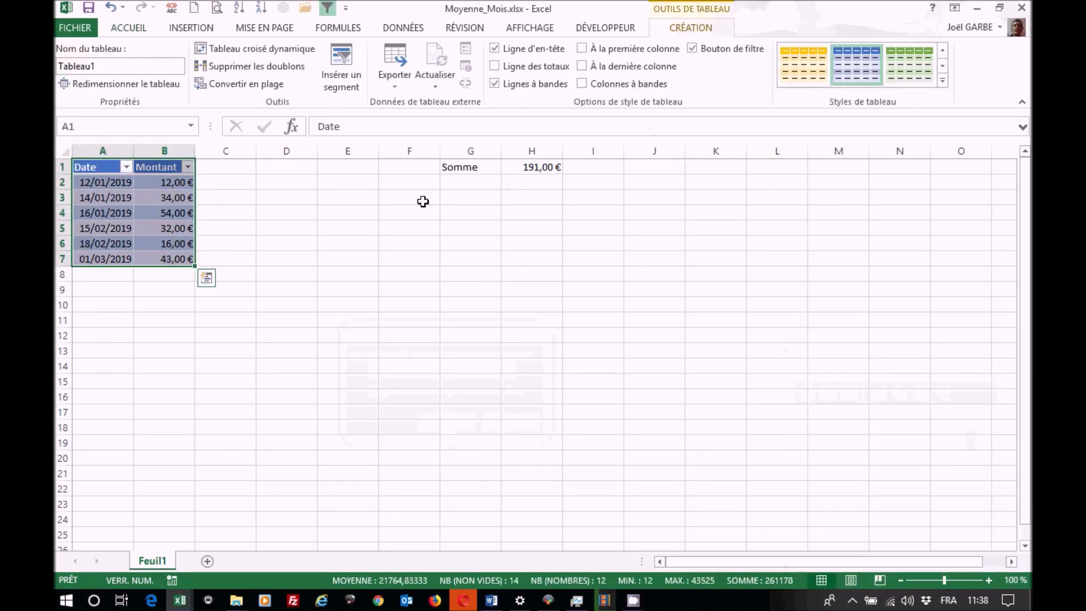
Replace the formula in H1 with a sum of the table's Montant column, =SOMME(Tableau1[Montant]).
{"action": "left_click", "coordinate": [530, 167]}
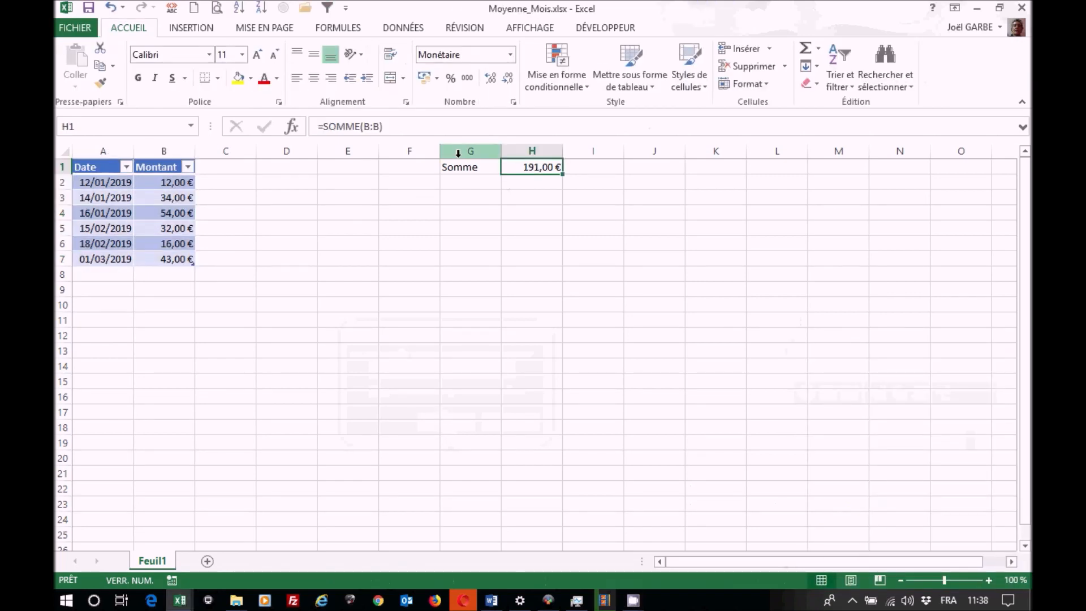
{"action": "key", "text": "Delete"}
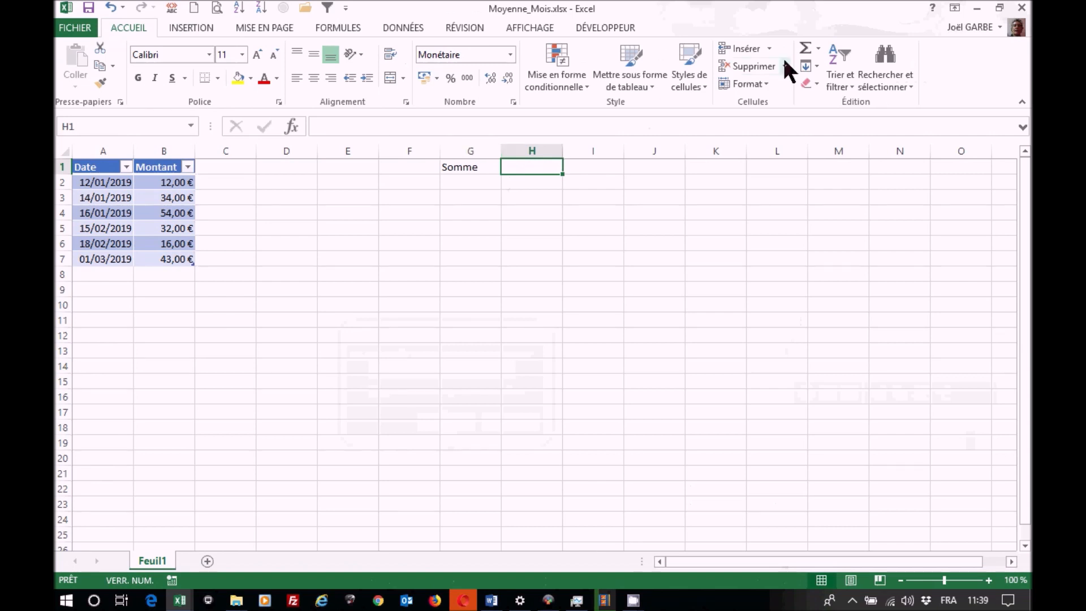
{"action": "left_click", "coordinate": [805, 49]}
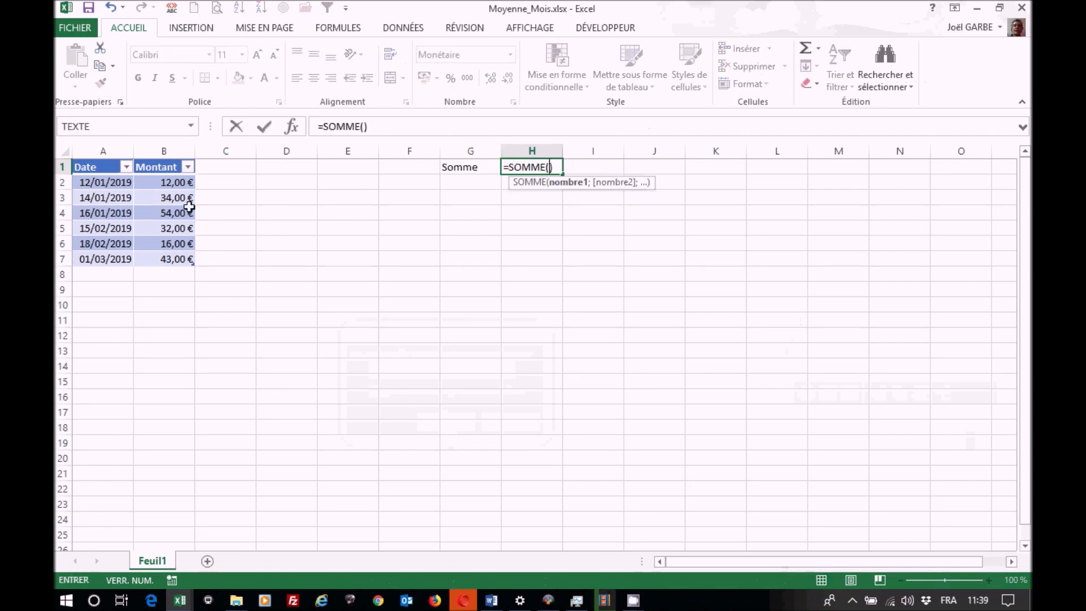
{"action": "left_click", "coordinate": [164, 150]}
{"action": "left_click", "coordinate": [167, 160]}
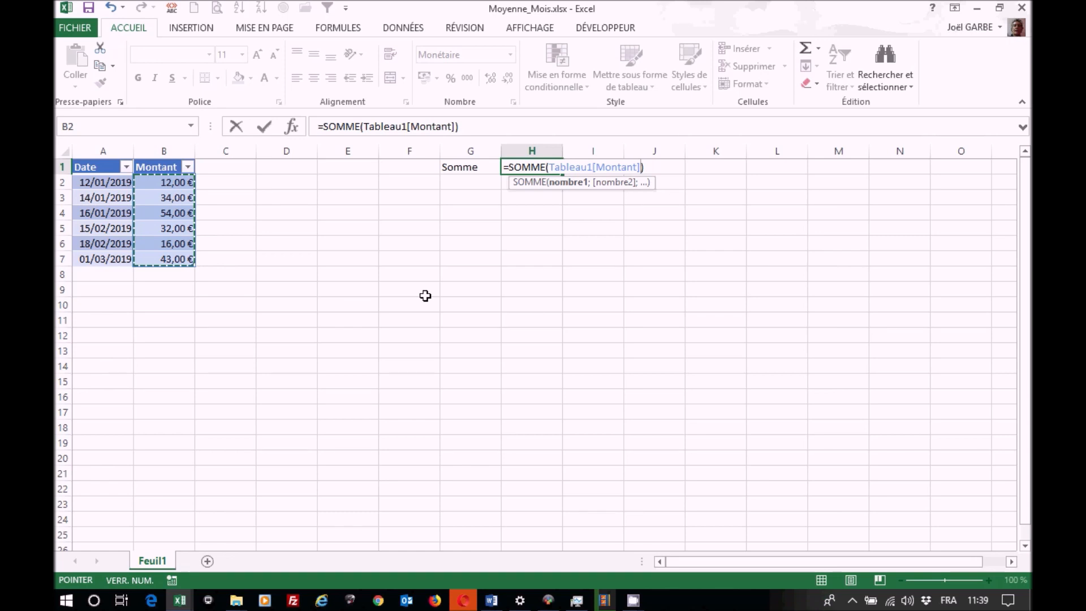
{"action": "key", "text": "Return"}
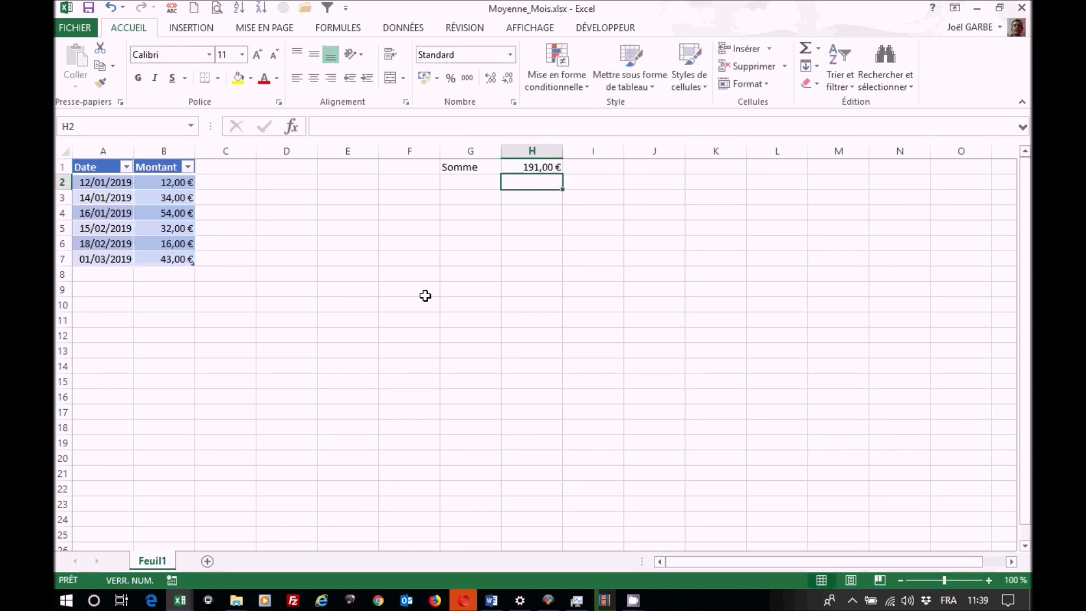
Label cell G3 "moyenne" and average the table's Montant column in H3 with =MOYENNE(Tableau1[Montant]).
{"action": "left_click", "coordinate": [467, 196]}
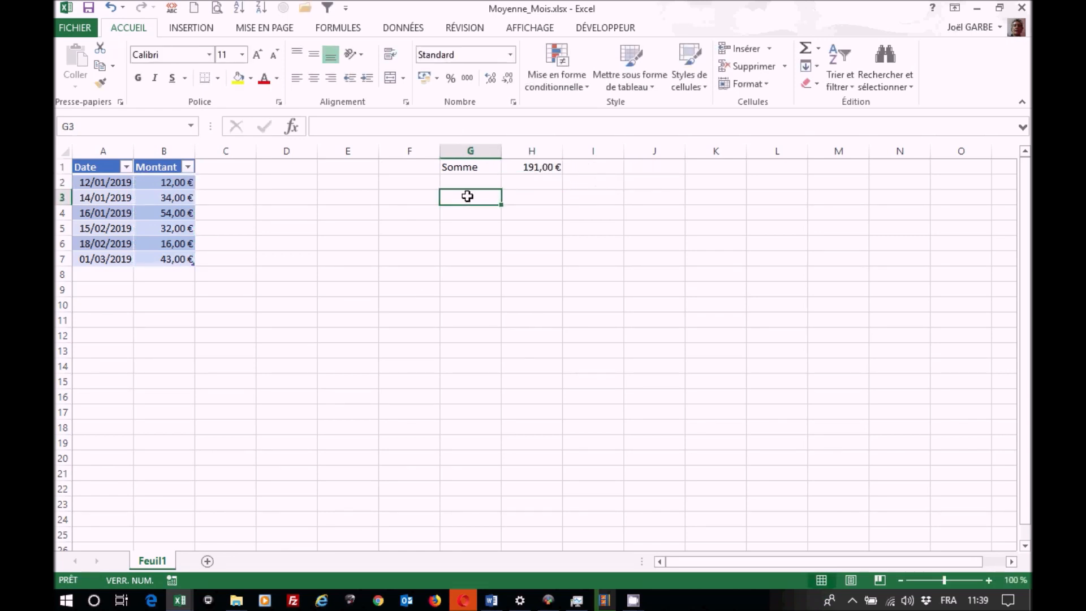
{"action": "type", "text": "moyenne"}
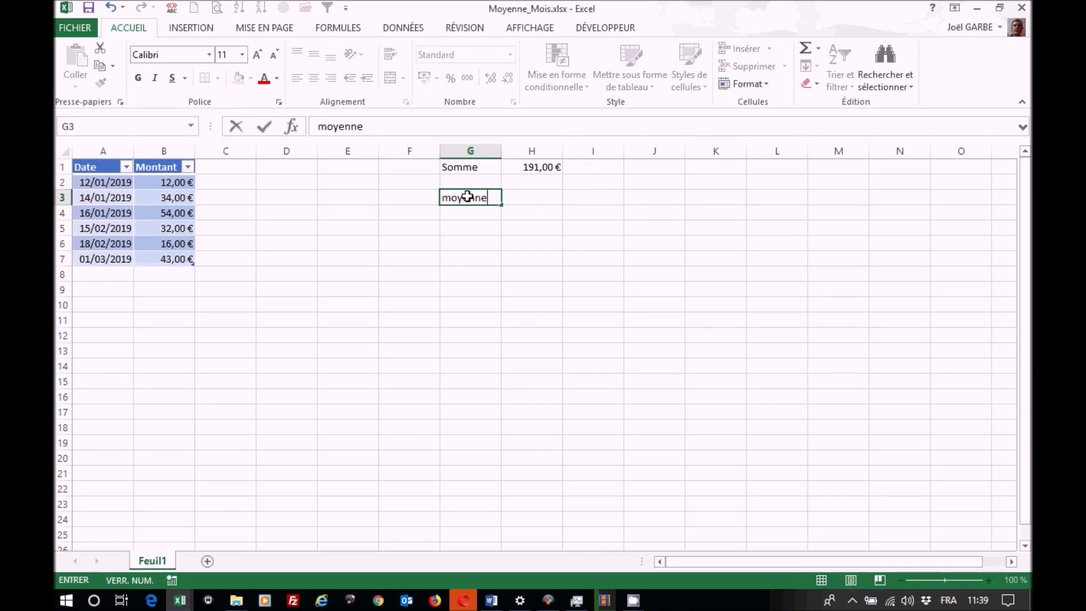
{"action": "key", "text": "Tab"}
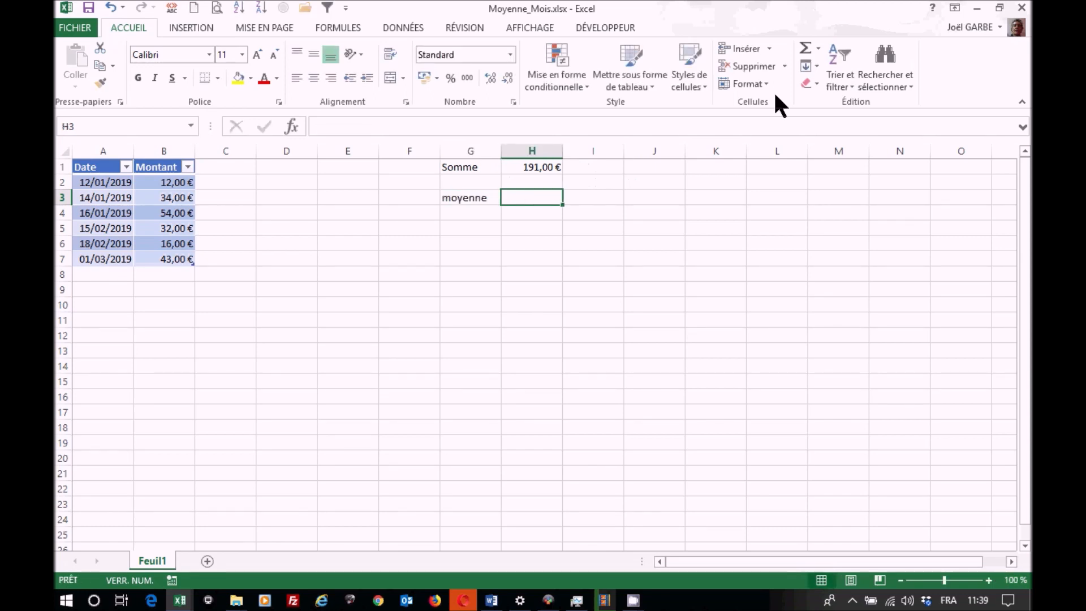
{"action": "left_click", "coordinate": [819, 50]}
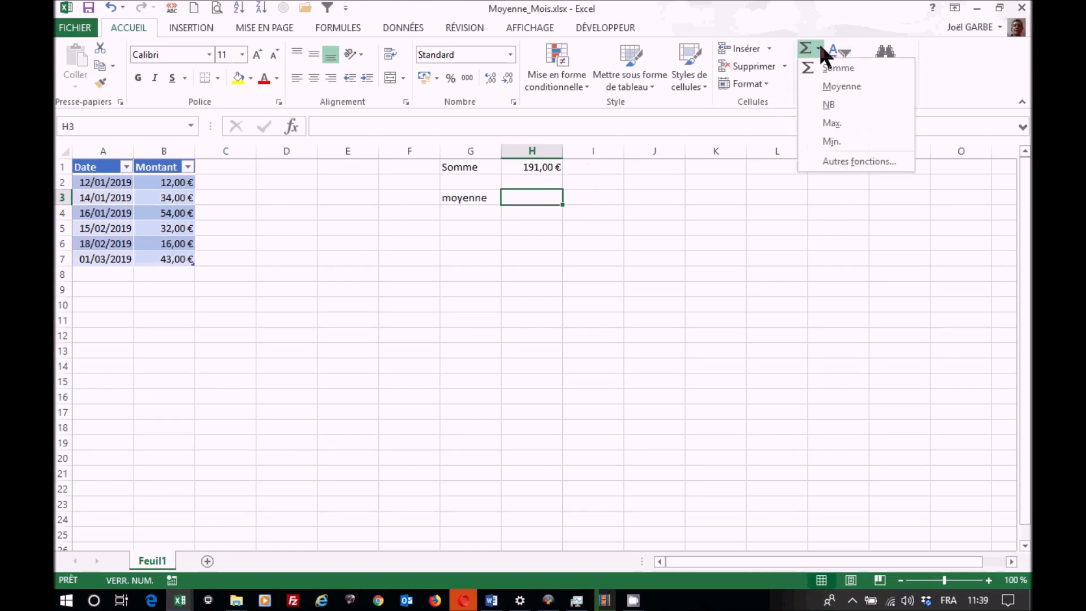
{"action": "left_click", "coordinate": [837, 88]}
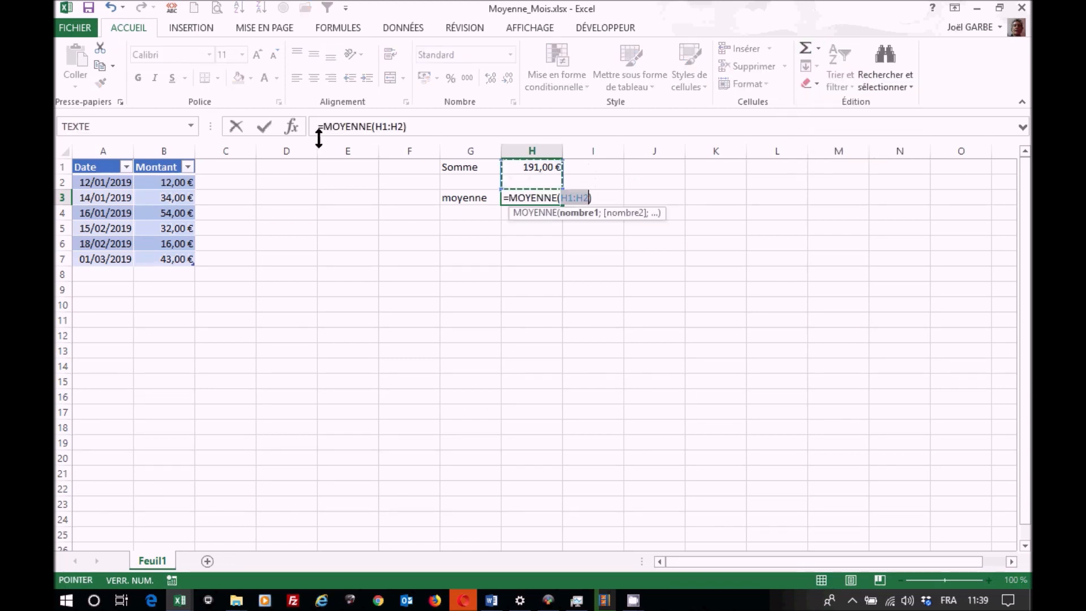
{"action": "left_click", "coordinate": [171, 159]}
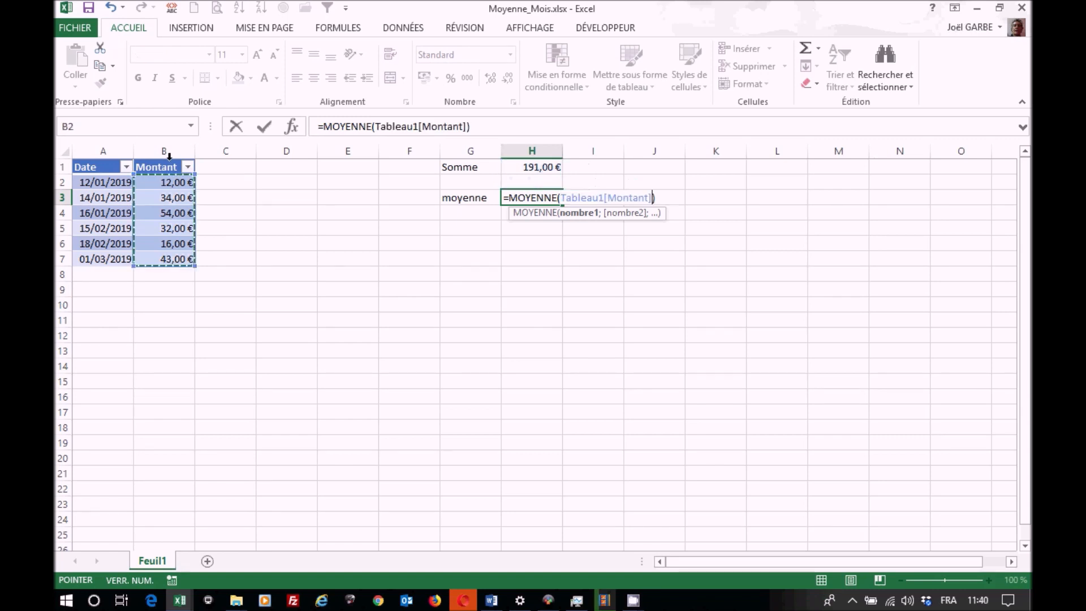
{"action": "key", "text": "Return"}
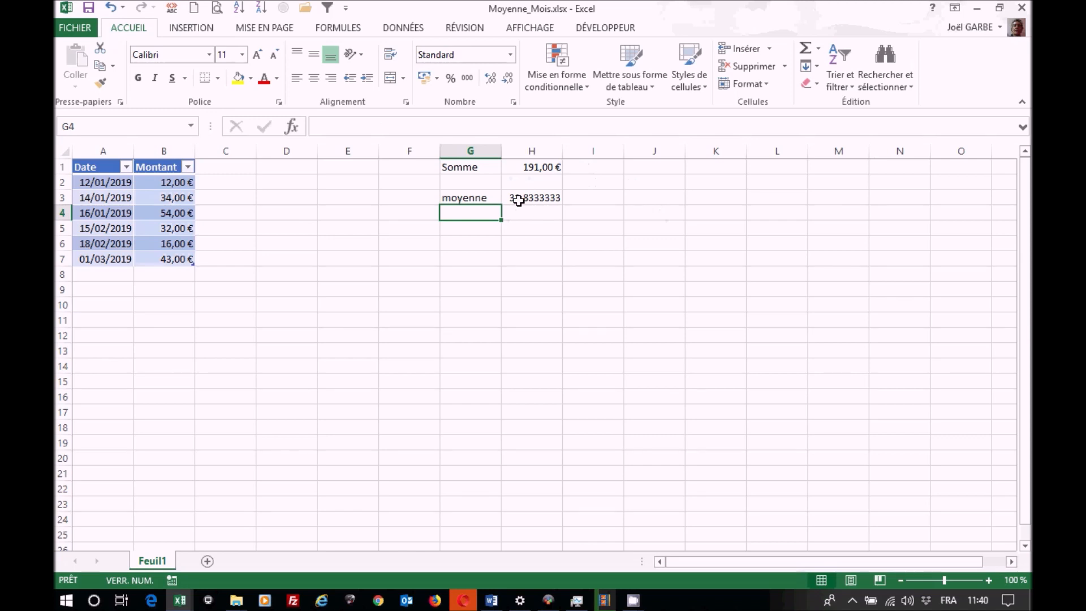
Apply the Monétaire number format to the whole of column H.
{"action": "left_click", "coordinate": [531, 150]}
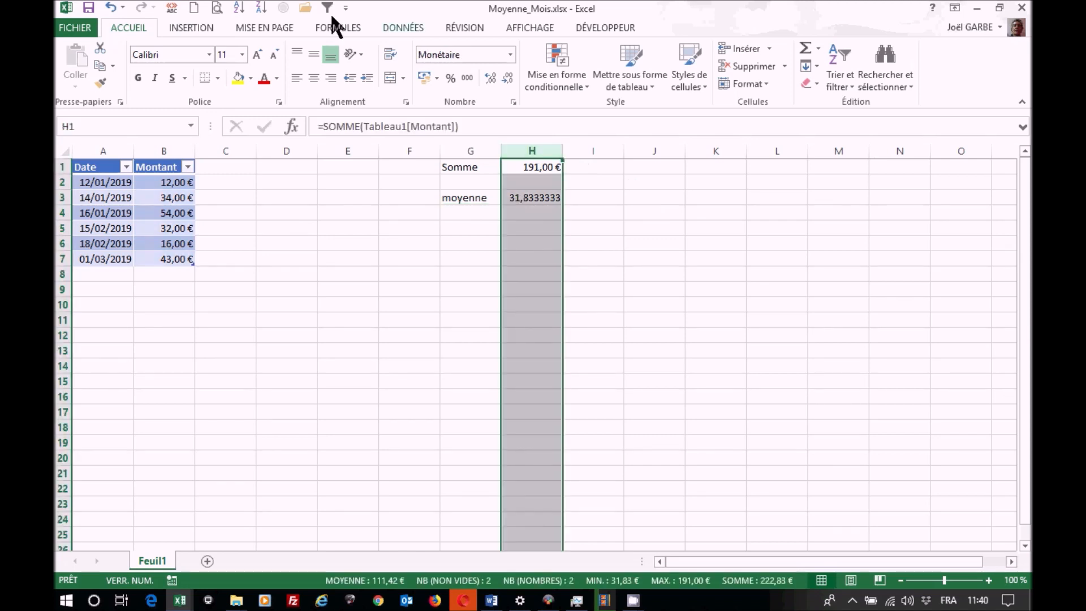
{"action": "left_click", "coordinate": [512, 52]}
{"action": "left_click", "coordinate": [478, 148]}
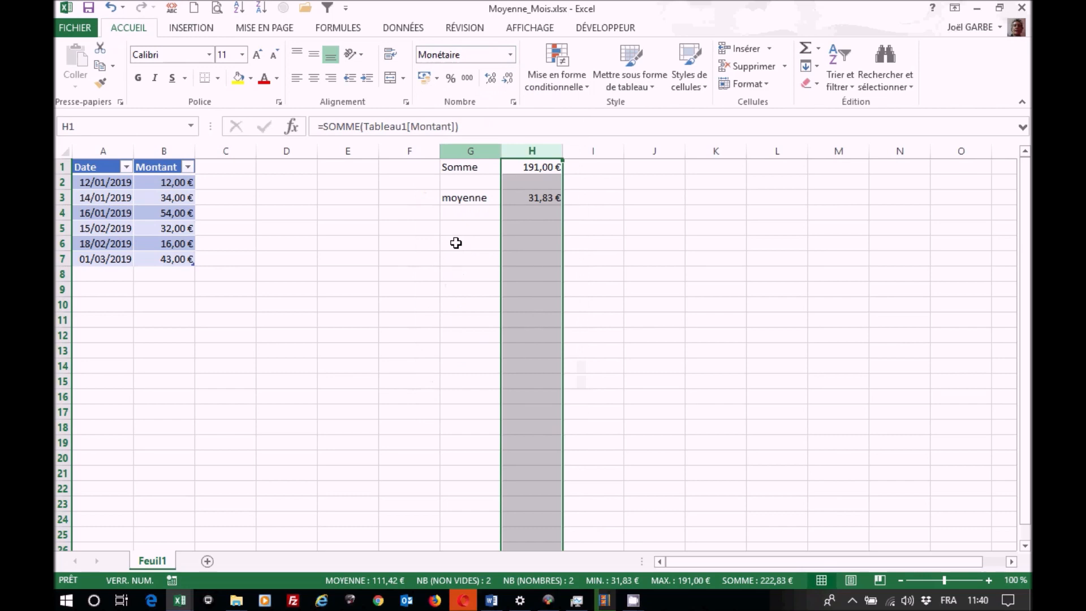
{"action": "left_click", "coordinate": [551, 197]}
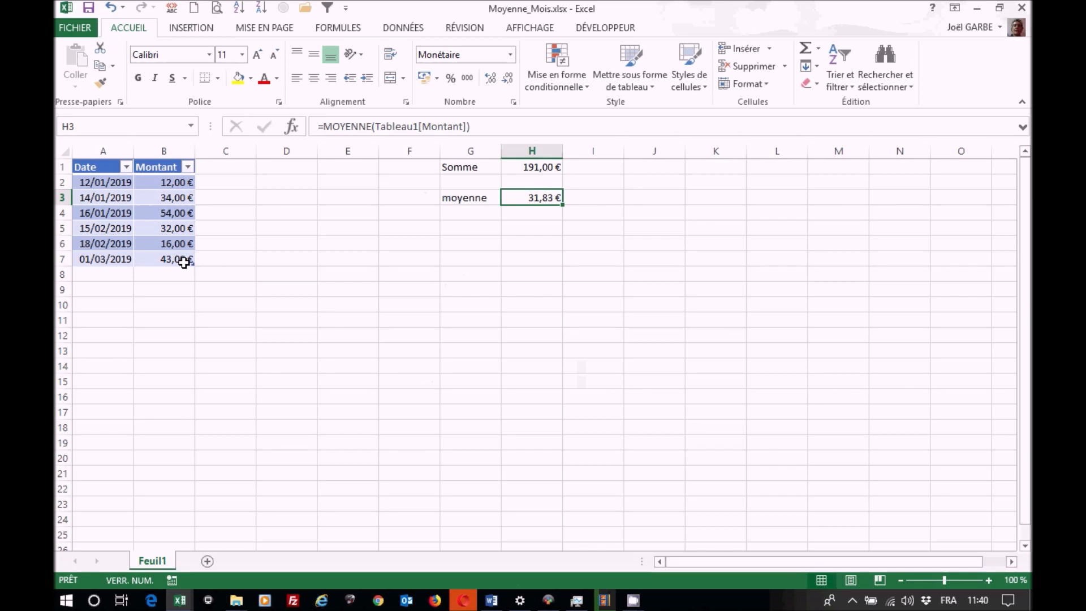
Enter the label "Moyenne mensuelle" in cell G5 and align it to the right.
{"action": "left_click", "coordinate": [483, 226]}
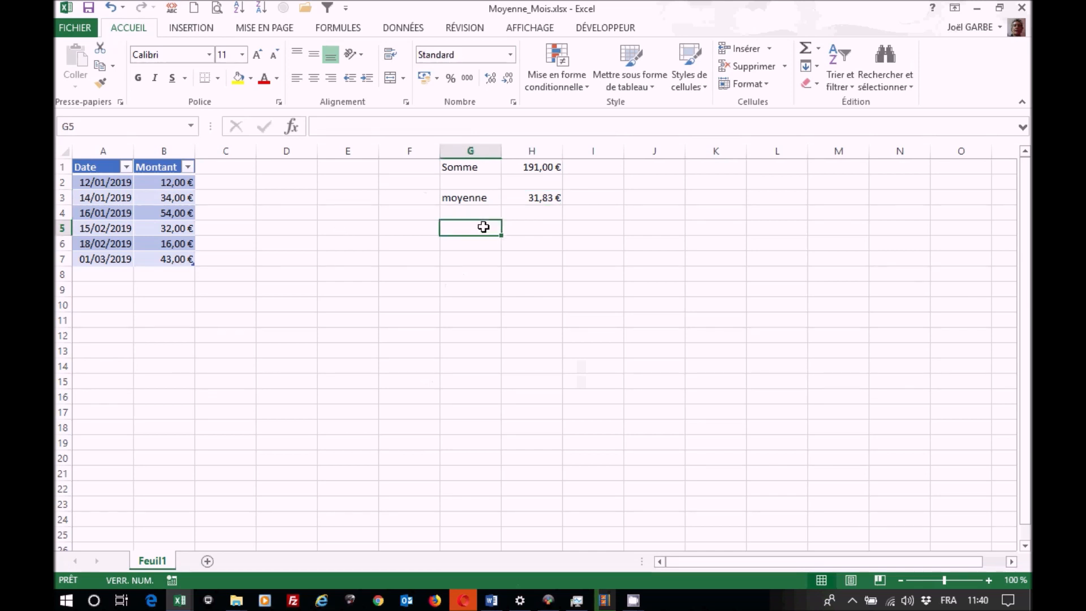
{"action": "type", "text": "Moyenne mensuell"}
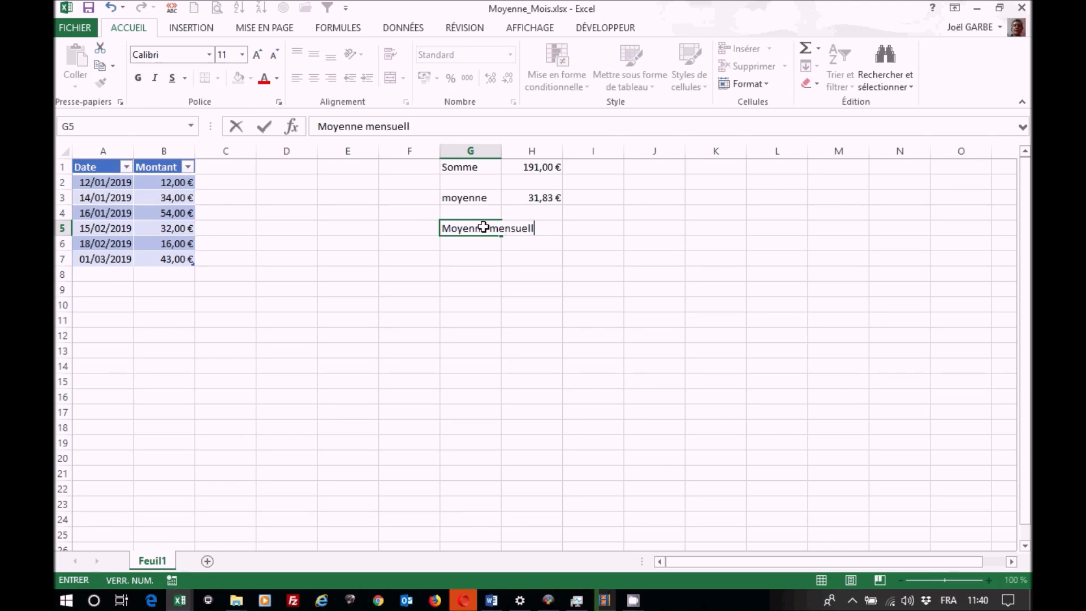
{"action": "type", "text": "e"}
{"action": "key", "text": "Return"}
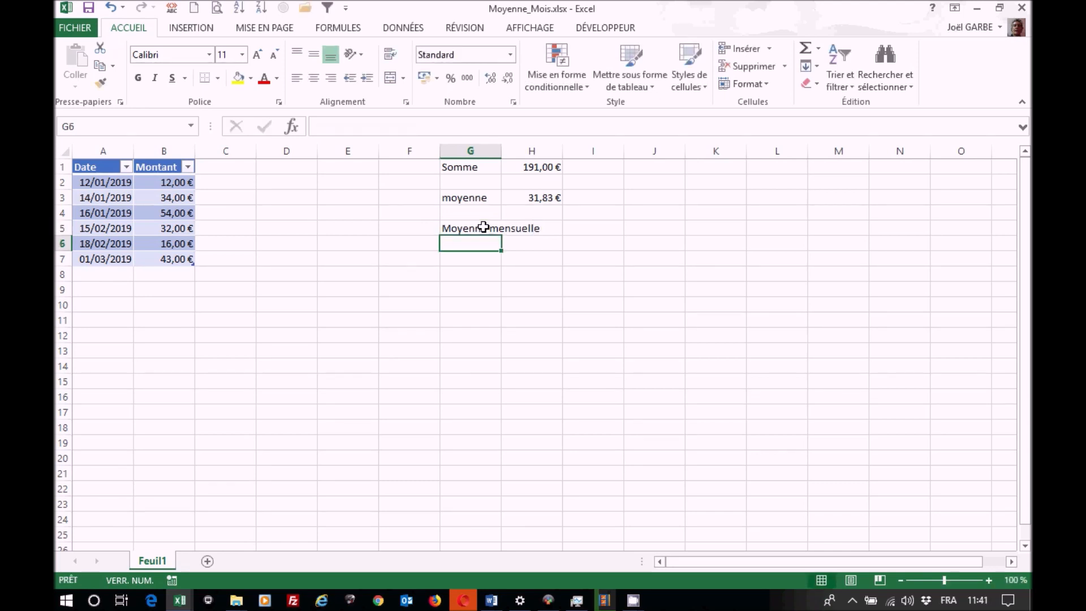
{"action": "left_click", "coordinate": [484, 227]}
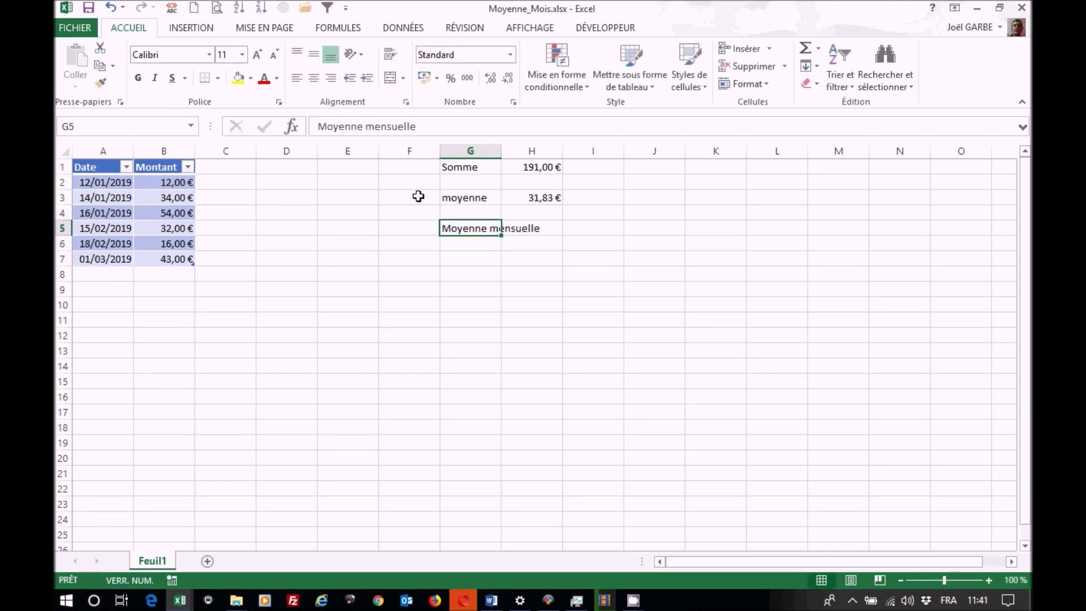
{"action": "left_click", "coordinate": [331, 78]}
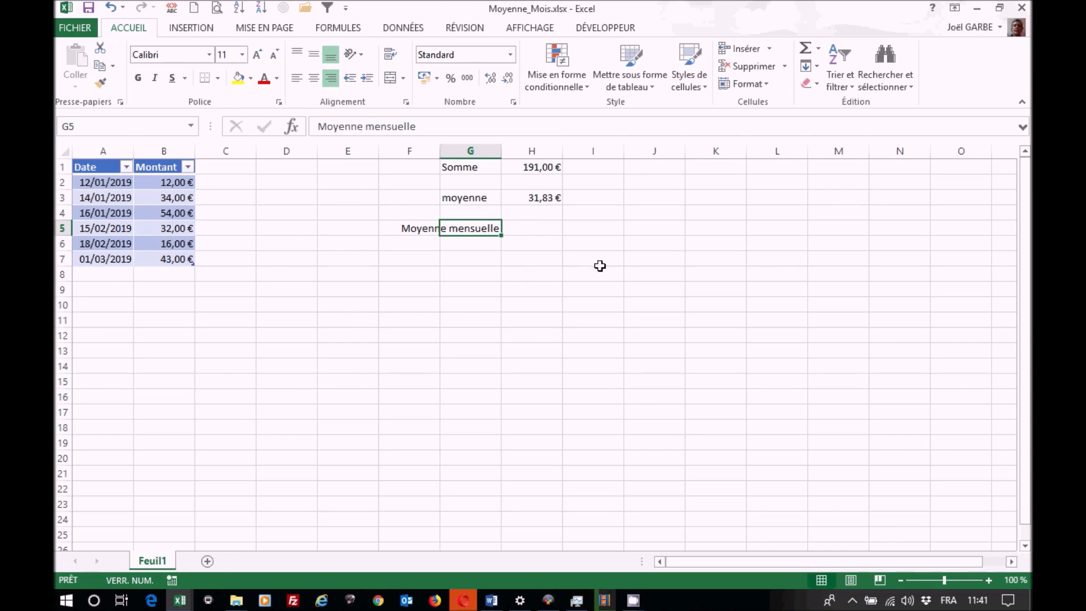
Enter the label "Nb mois" in cell J5.
{"action": "left_click", "coordinate": [659, 227]}
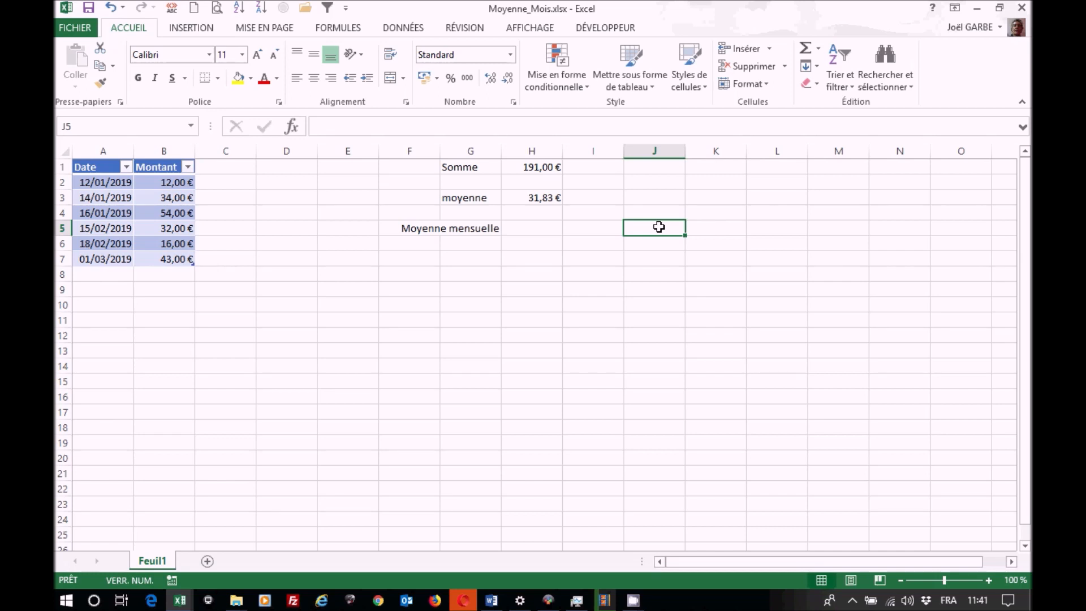
{"action": "type", "text": "Nb"}
{"action": "type", "text": "ois"}
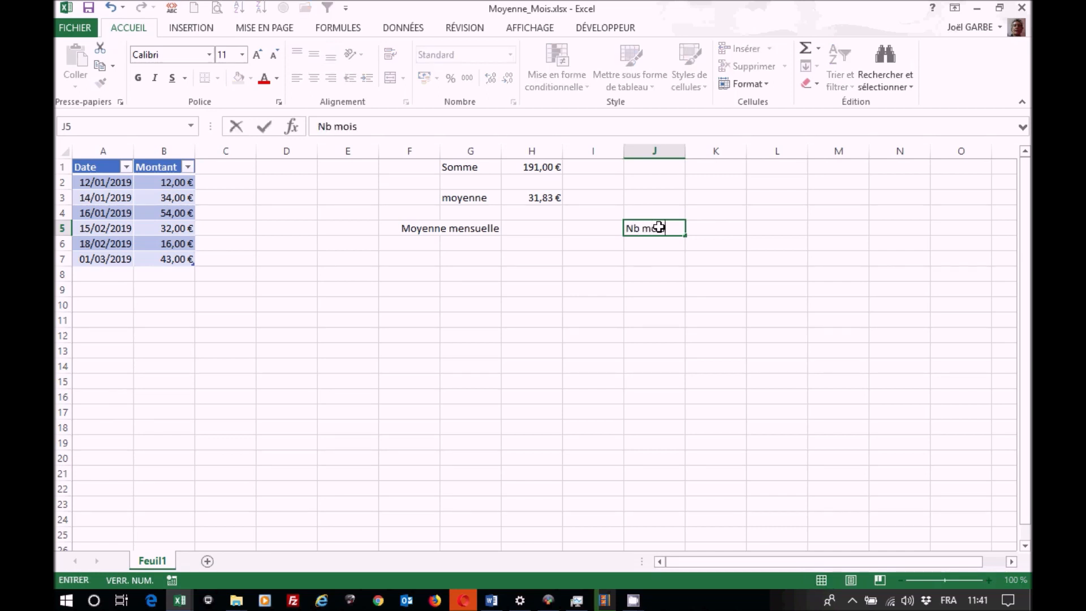
{"action": "key", "text": "Tab"}
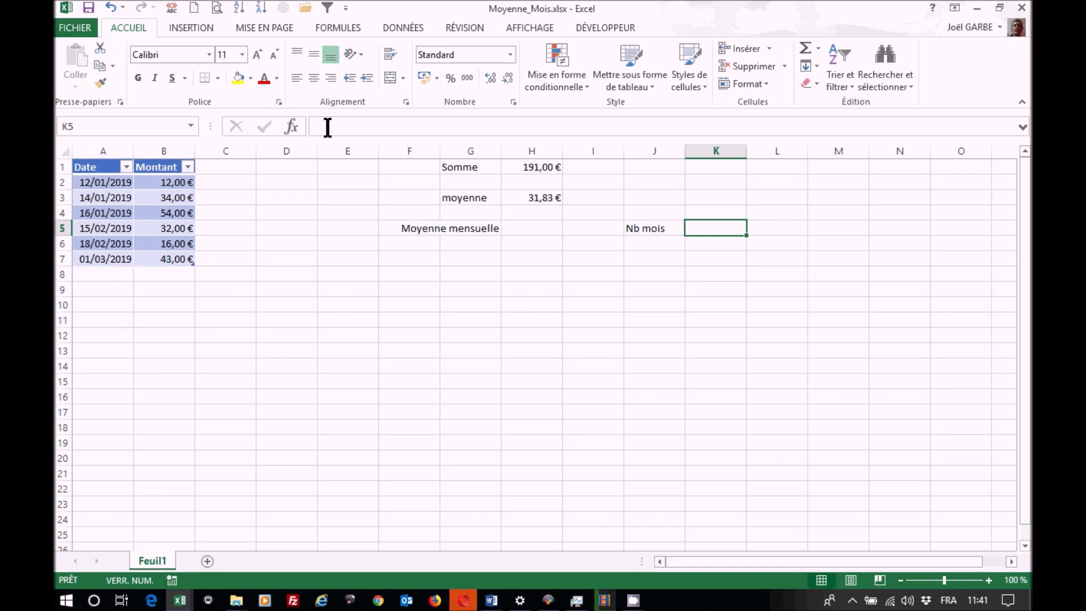
Look through the Date & Heure function category for a function that counts months between dates.
{"action": "left_click", "coordinate": [292, 121]}
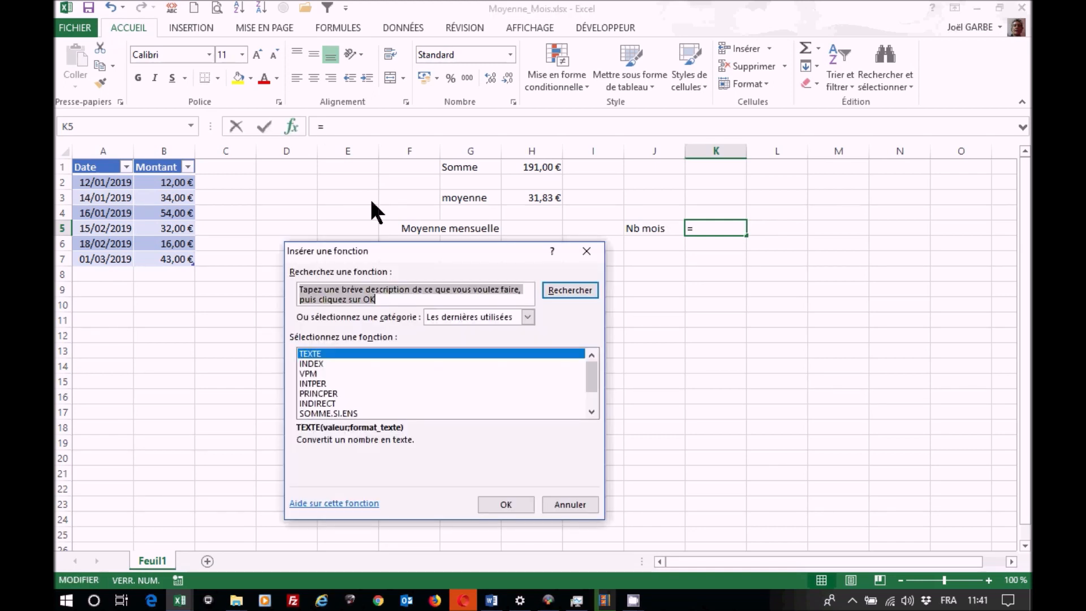
{"action": "left_click", "coordinate": [527, 317]}
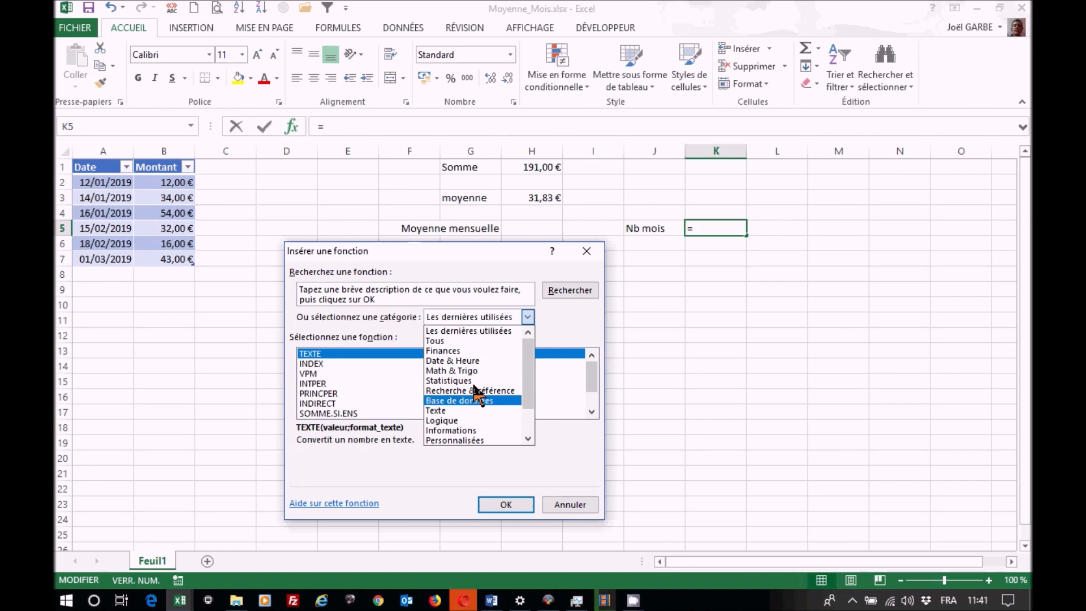
{"action": "left_click", "coordinate": [464, 361]}
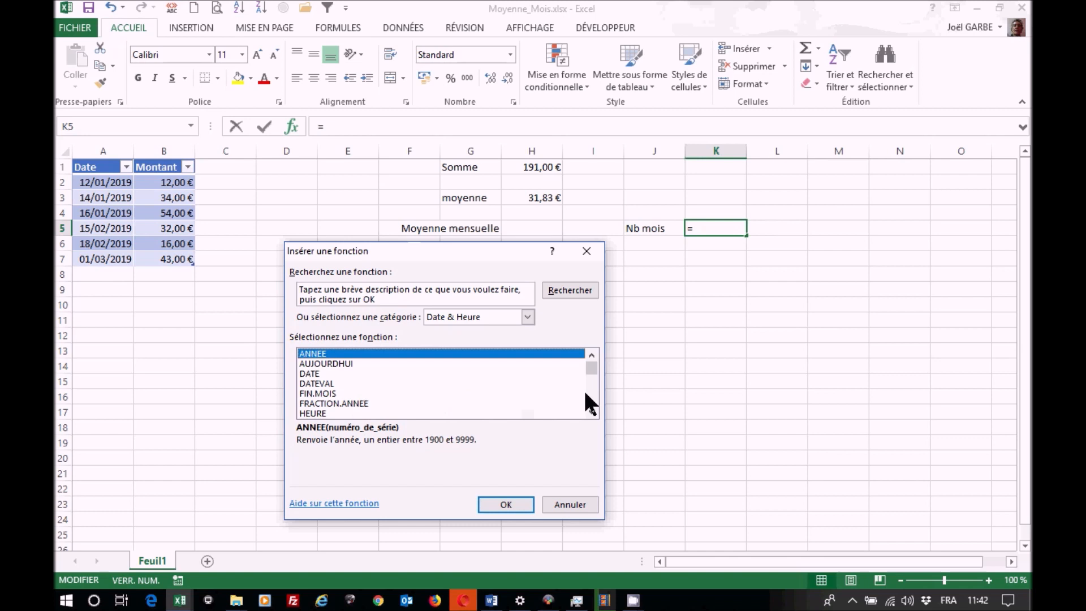
{"action": "mouse_move", "coordinate": [590, 369]}
{"action": "left_mouse_down"}
{"action": "mouse_move", "coordinate": [595, 402]}
{"action": "mouse_move", "coordinate": [589, 361]}
{"action": "left_mouse_up"}
{"action": "left_click", "coordinate": [562, 505]}
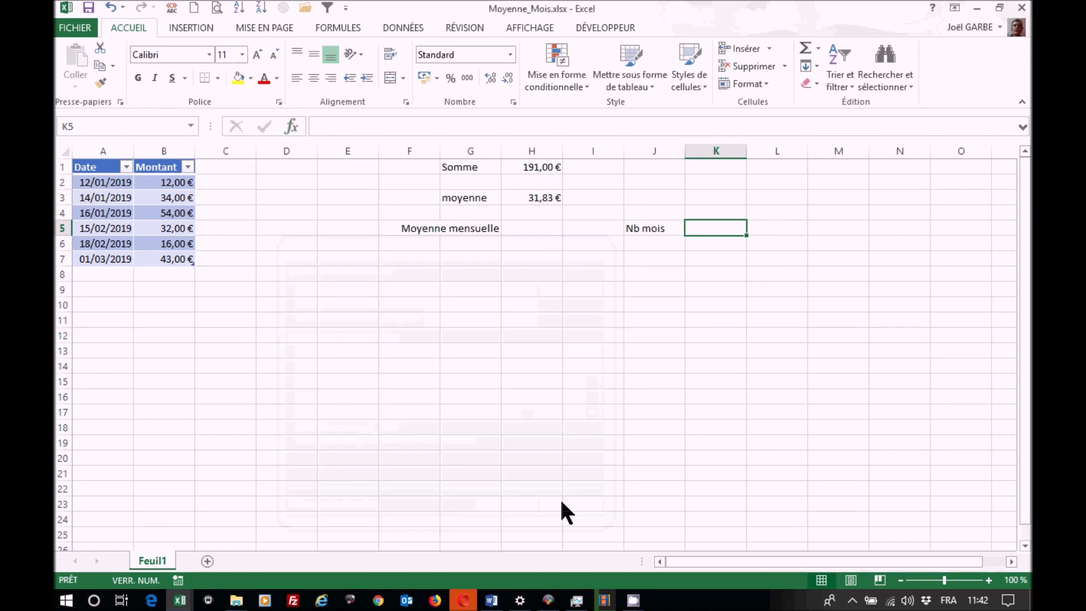
Enter the formula =datediff(A2;A7;"M") in K5 to count the months between the first and last dates.
{"action": "left_click", "coordinate": [509, 126]}
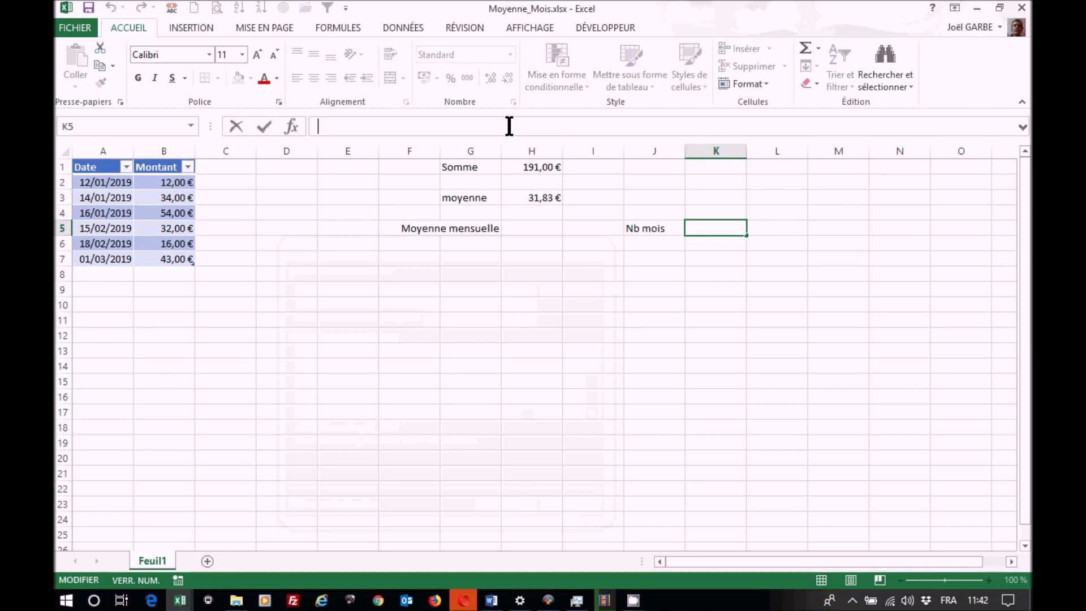
{"action": "type", "text": "="}
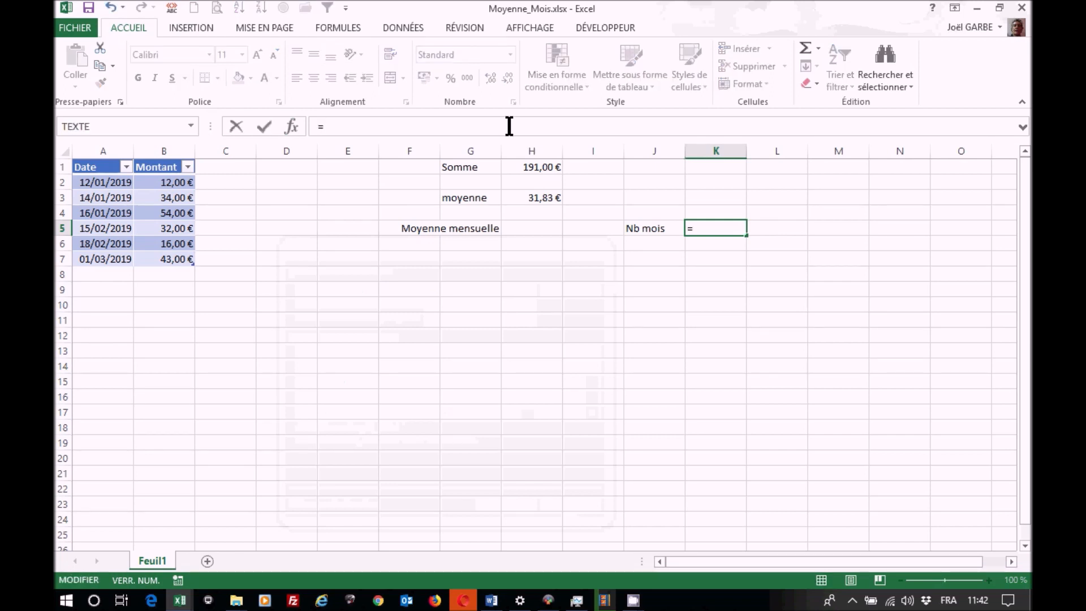
{"action": "type", "text": "datediff("}
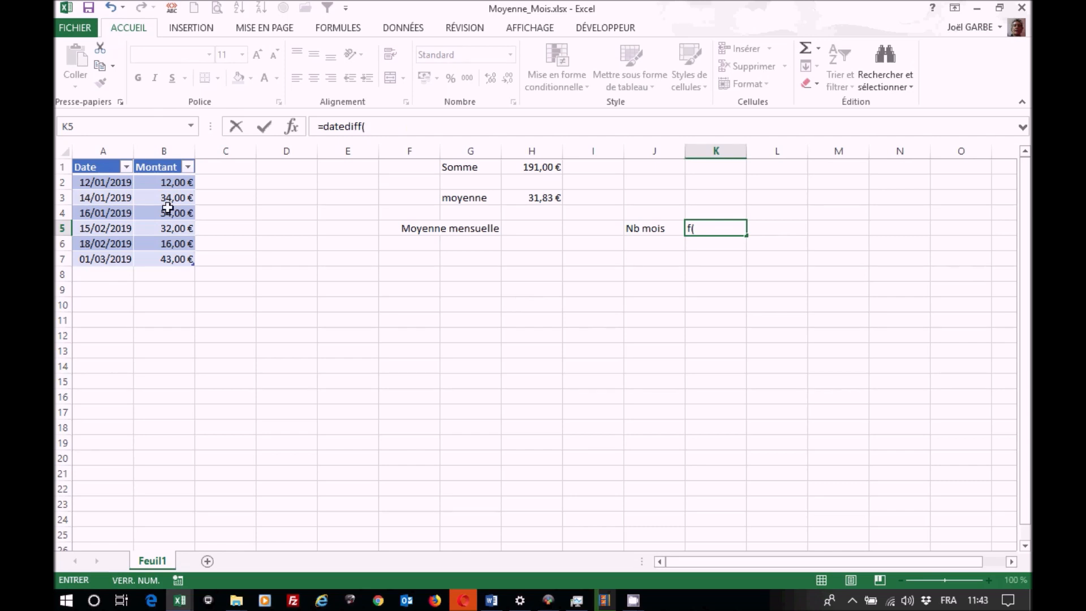
{"action": "left_click", "coordinate": [115, 185]}
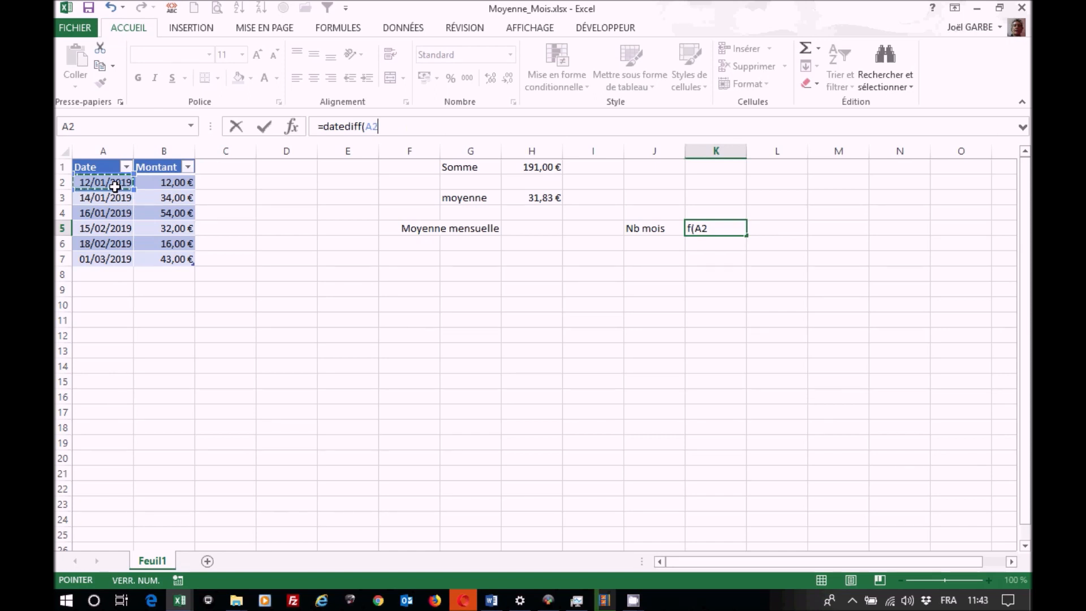
{"action": "type", "text": ";"}
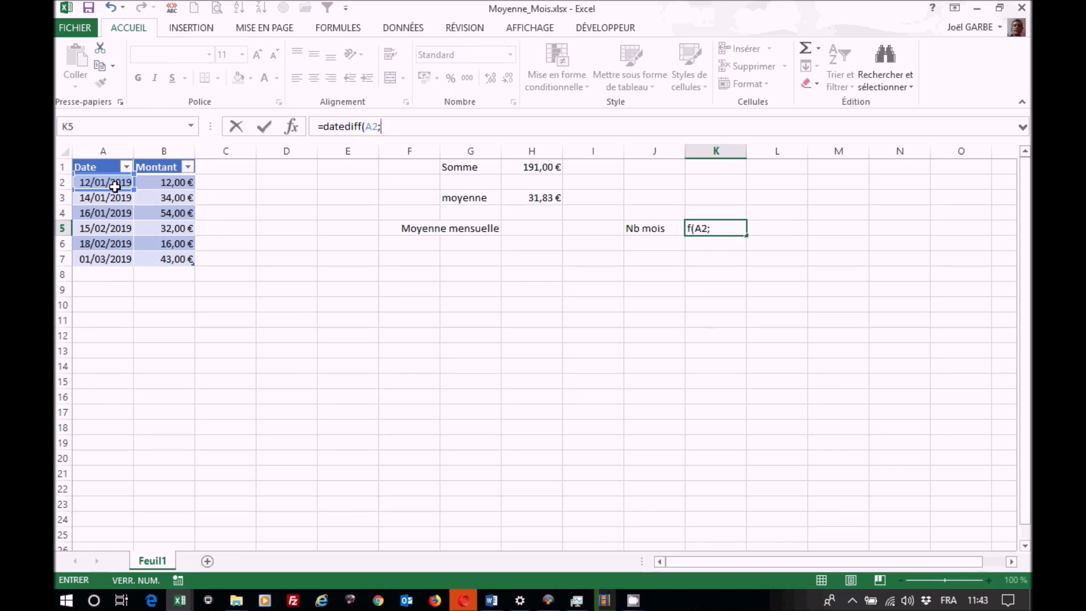
{"action": "left_click", "coordinate": [111, 259]}
{"action": "left_click", "coordinate": [111, 259]}
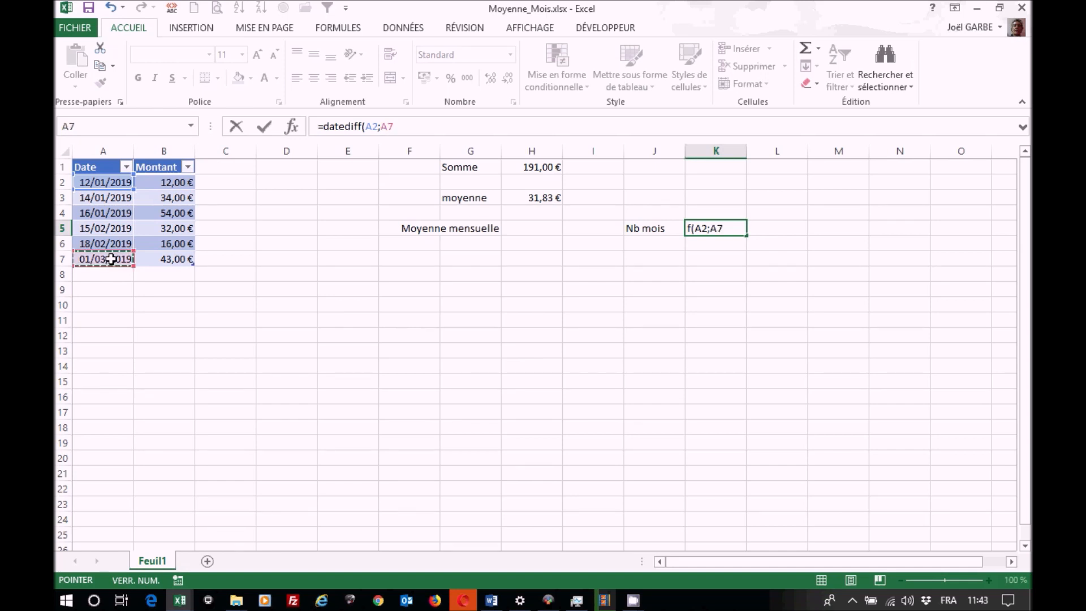
{"action": "type", "text": ";"}
{"action": "type", "text": "\"M"}
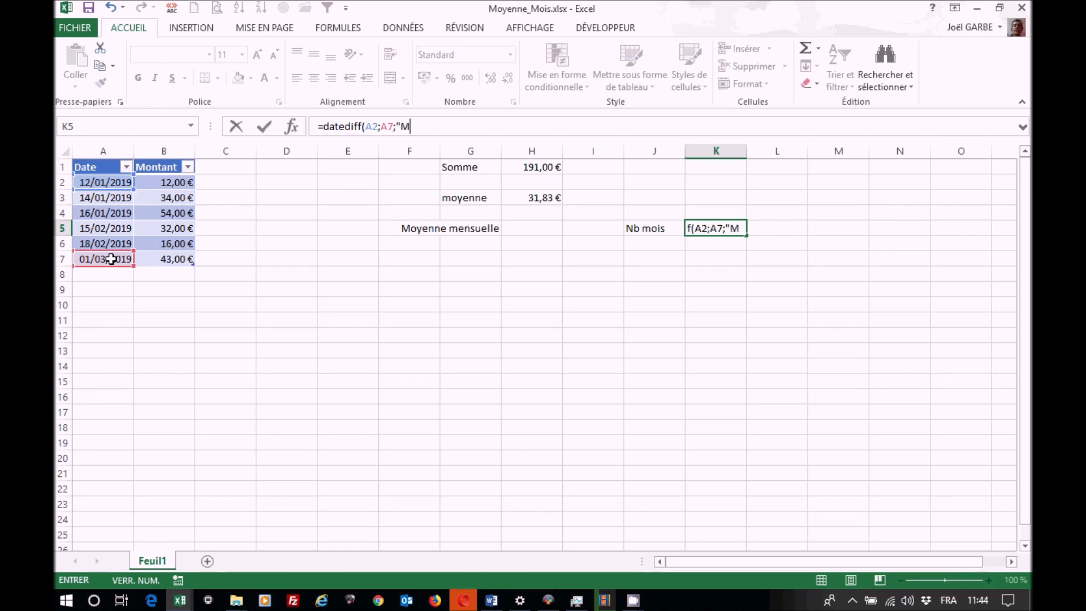
{"action": "type", "text": "\")"}
{"action": "key", "text": "Return"}
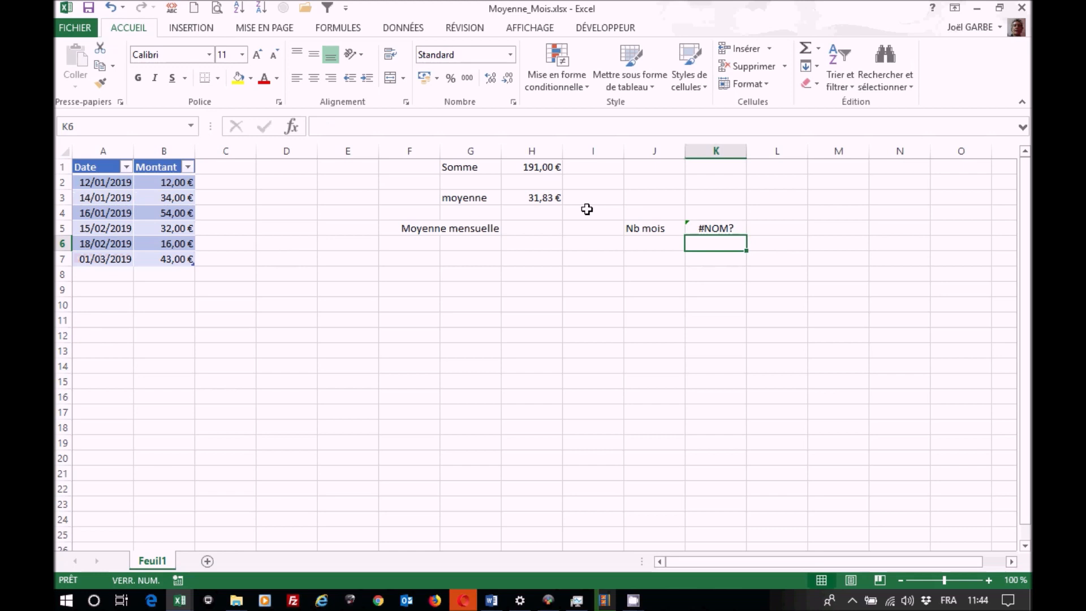
Correct the function name in K5 so the formula reads =DATEDIF(A2;A7;"M").
{"action": "left_click", "coordinate": [723, 230]}
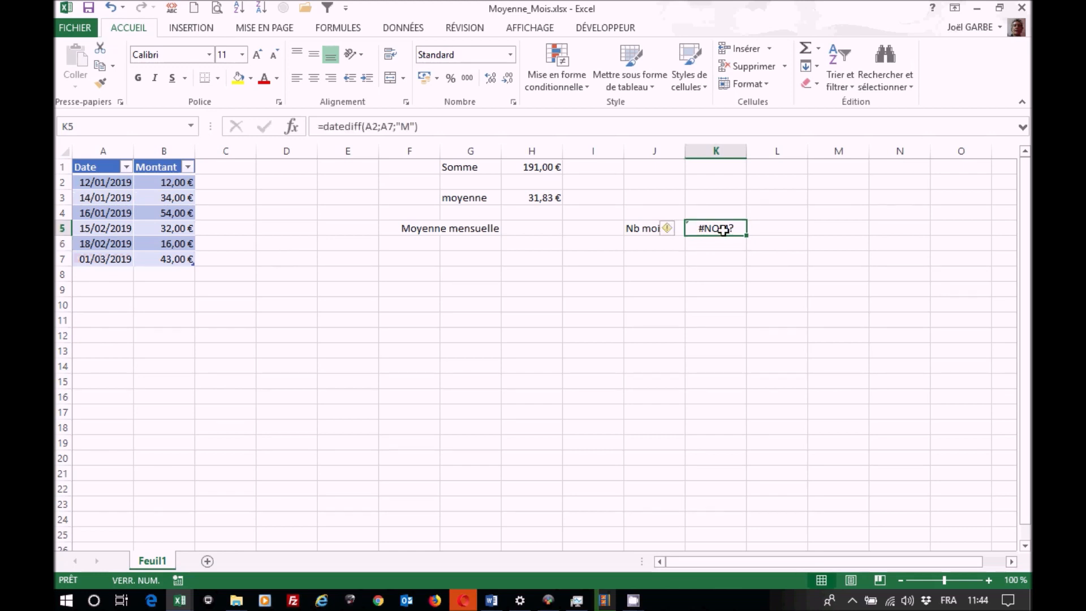
{"action": "left_click", "coordinate": [360, 126]}
{"action": "key", "text": "BackSpace"}
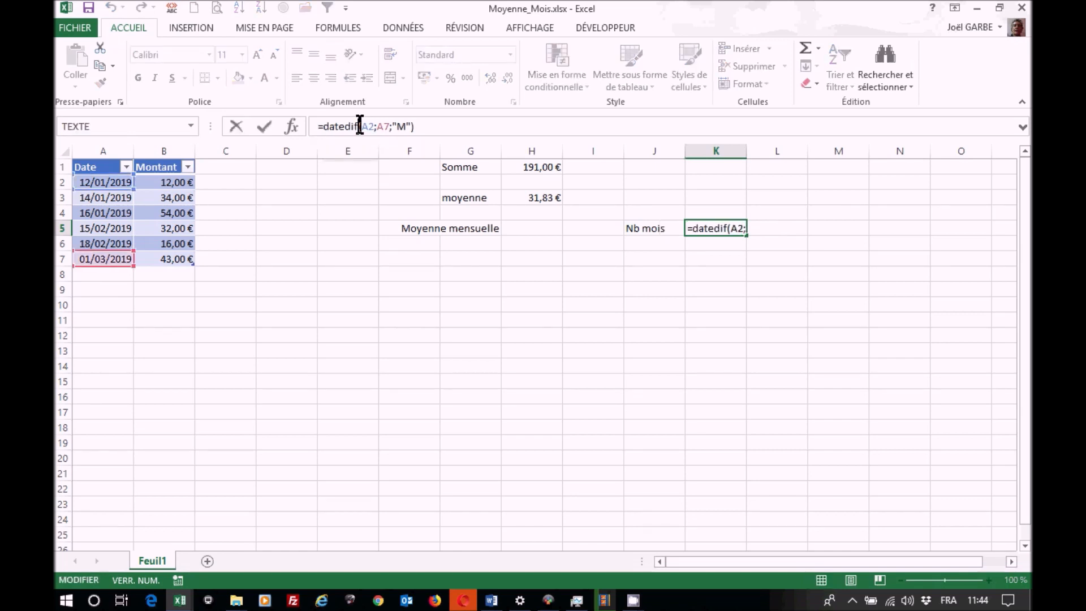
{"action": "key", "text": "Return"}
{"action": "left_click", "coordinate": [718, 227]}
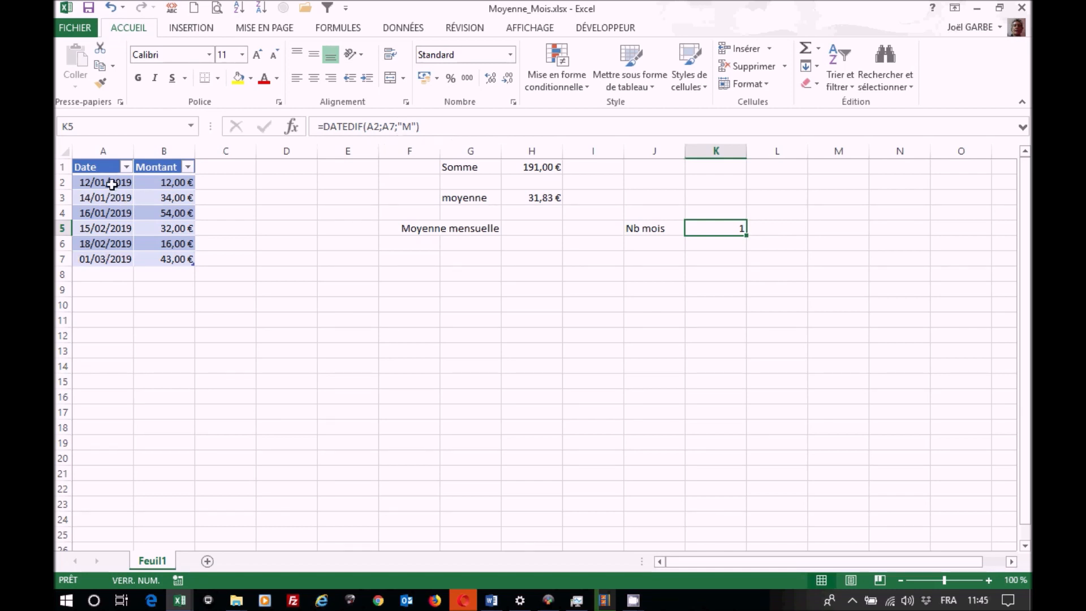
Change the last date in the table, cell A7, to 25/03/2019.
{"action": "left_click", "coordinate": [114, 255]}
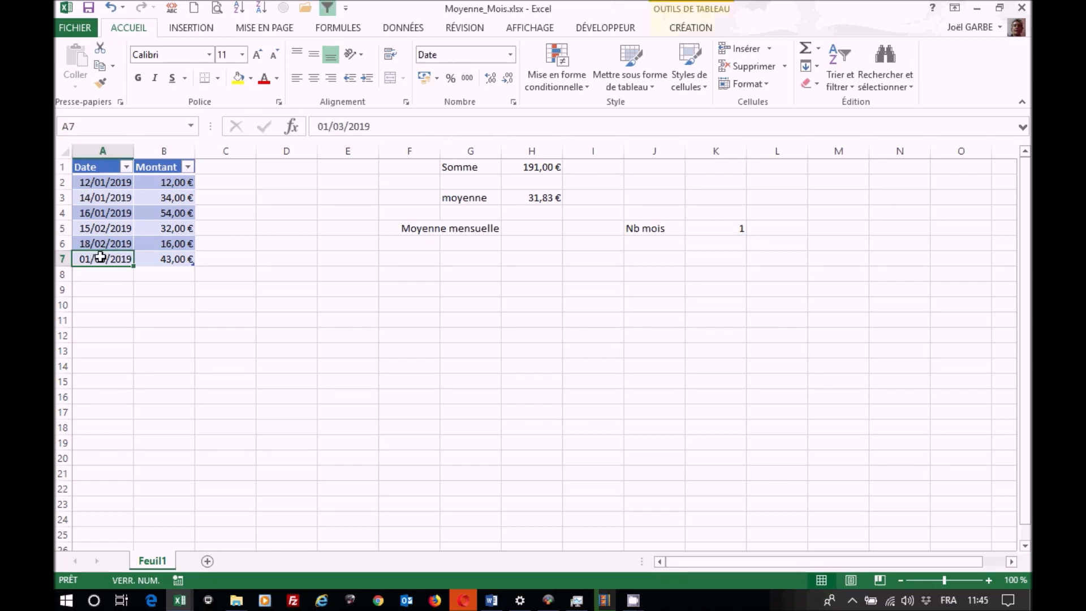
{"action": "left_click", "coordinate": [328, 126]}
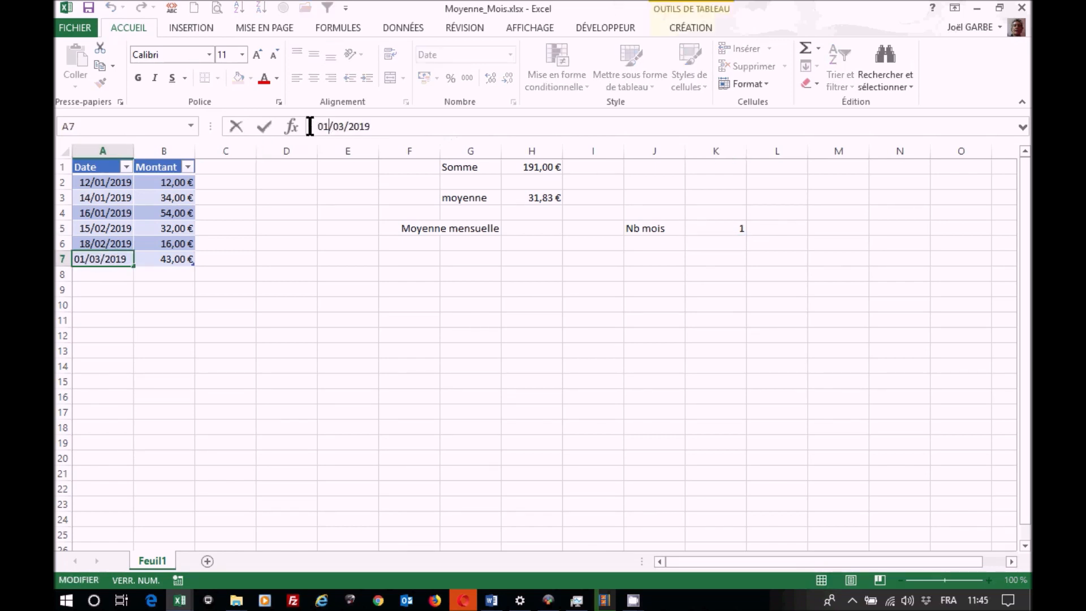
{"action": "key", "text": "BackSpace"}
{"action": "key", "text": "BackSpace"}
{"action": "type", "text": "25"}
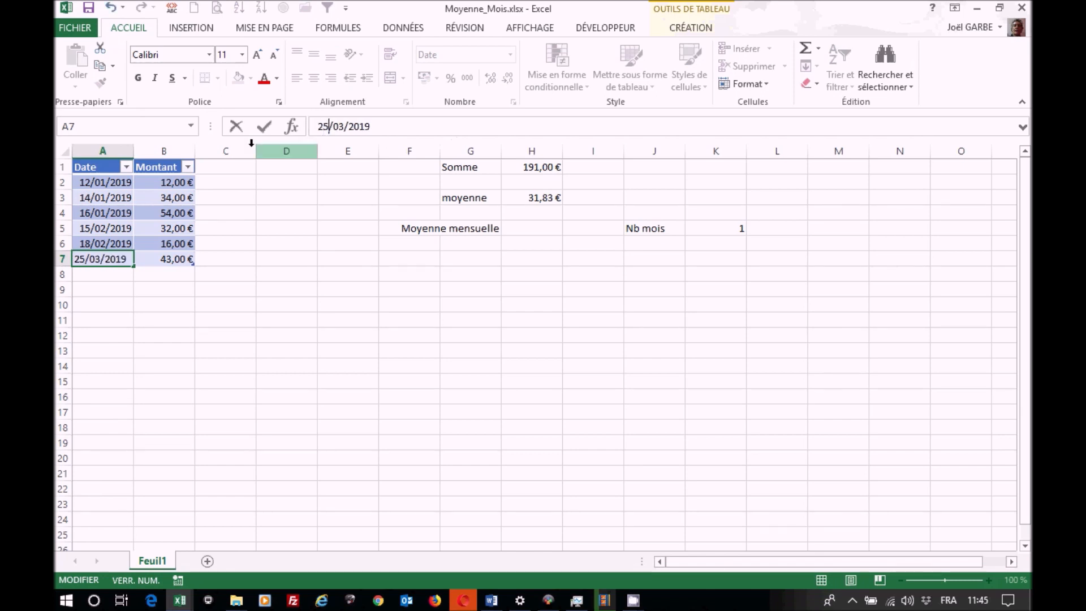
{"action": "key", "text": "Return"}
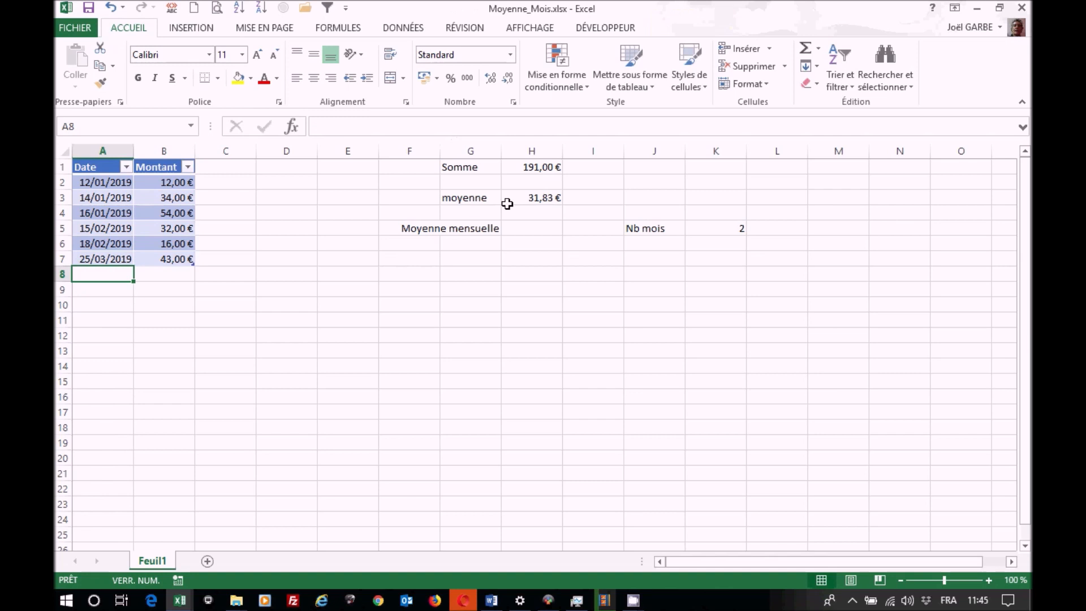
Add 1 to the month count in K5, giving =DATEDIF(A2;A7;"M")+1.
{"action": "left_click", "coordinate": [728, 231]}
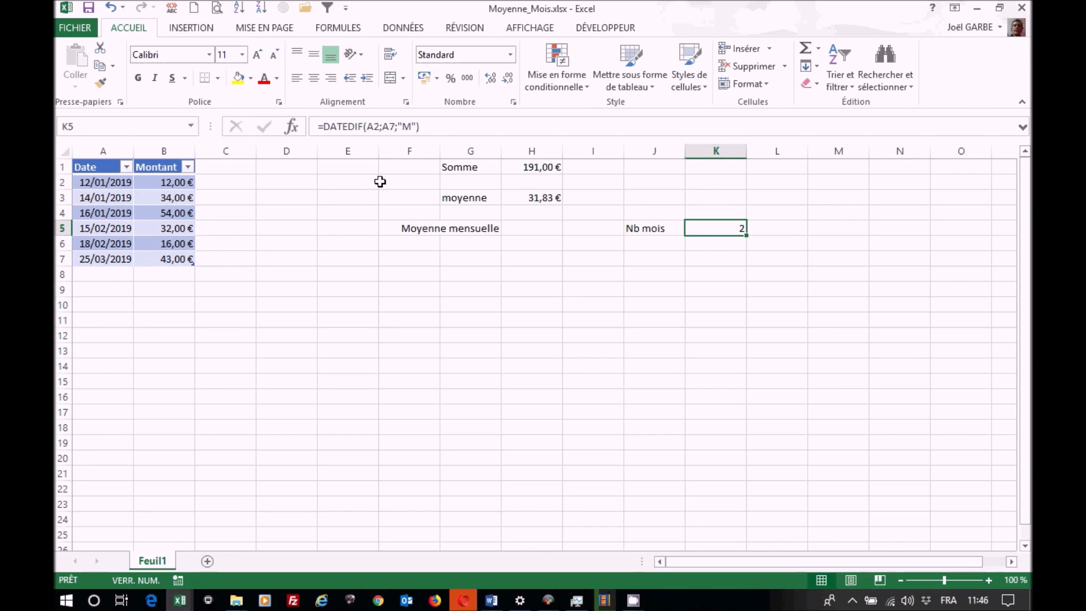
{"action": "left_click", "coordinate": [470, 126]}
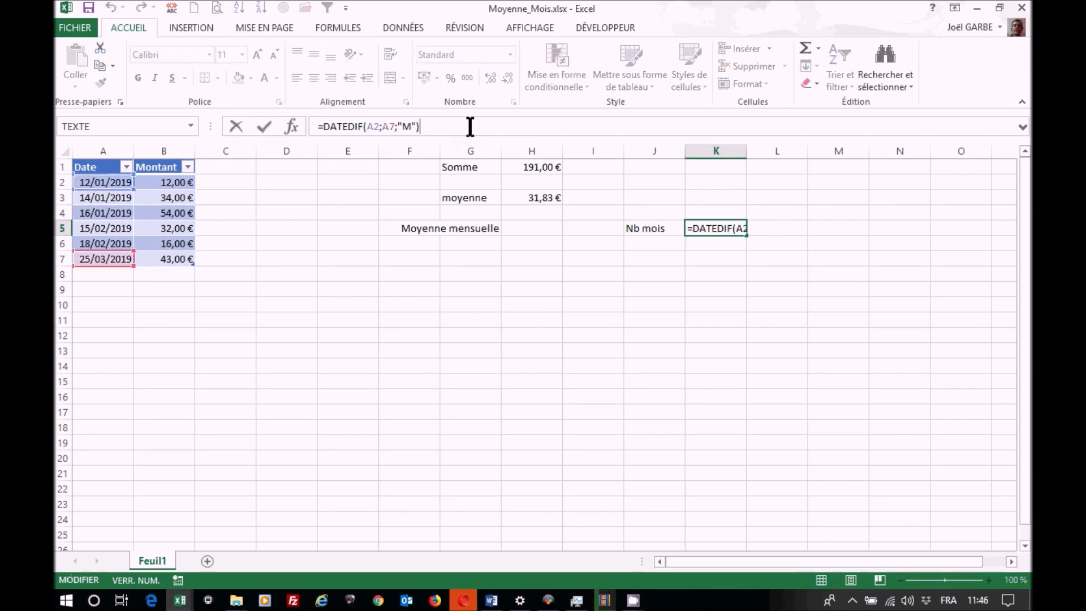
{"action": "type", "text": "+1"}
{"action": "key", "text": "Return"}
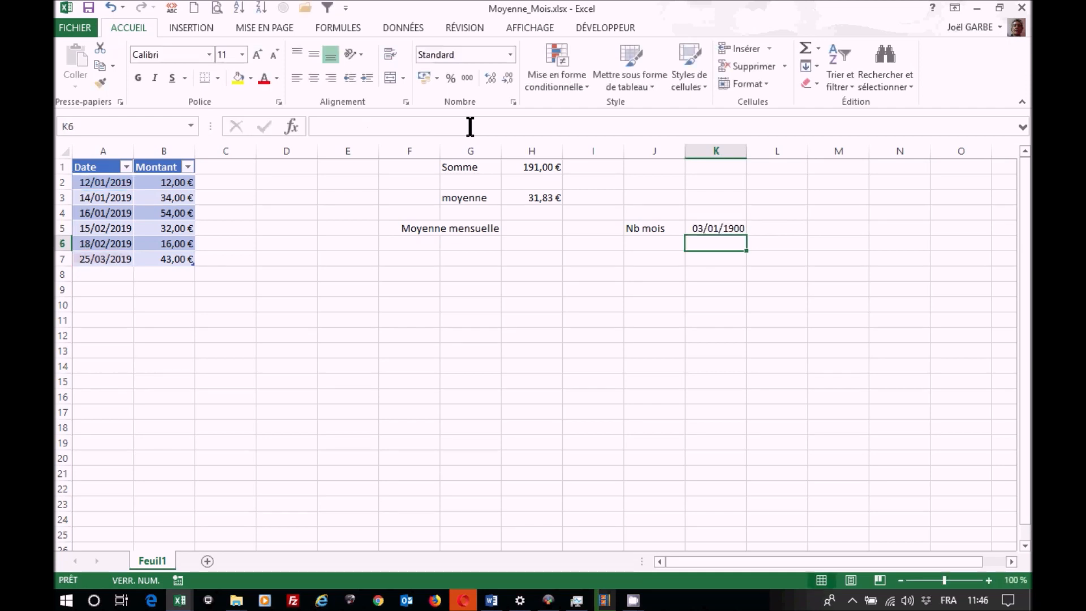
Apply the Standard number format to the month count in K5.
{"action": "left_click", "coordinate": [728, 230]}
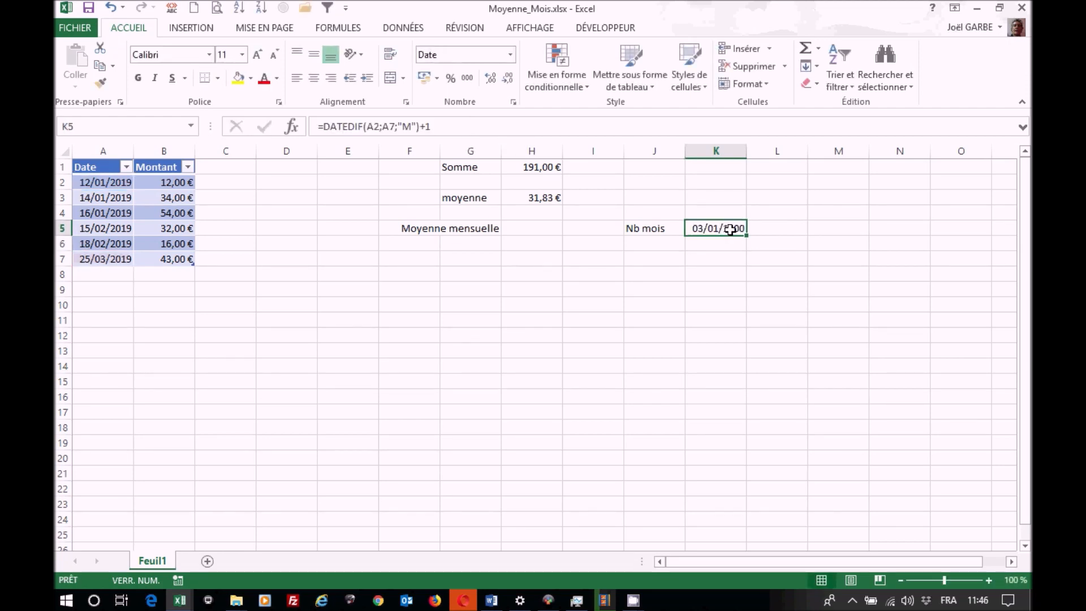
{"action": "left_click", "coordinate": [511, 55]}
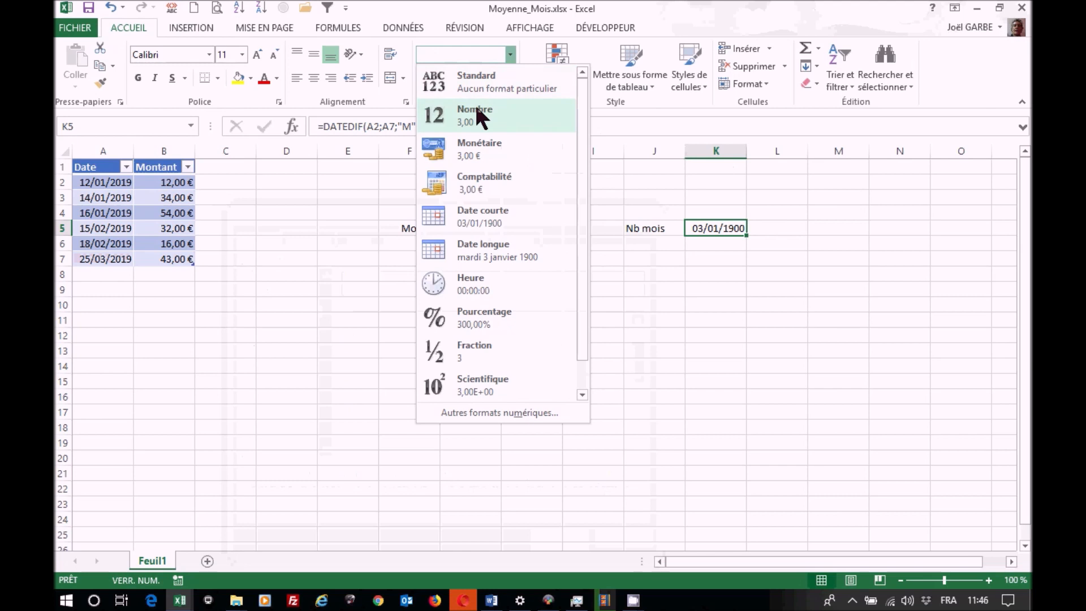
{"action": "left_click", "coordinate": [485, 91]}
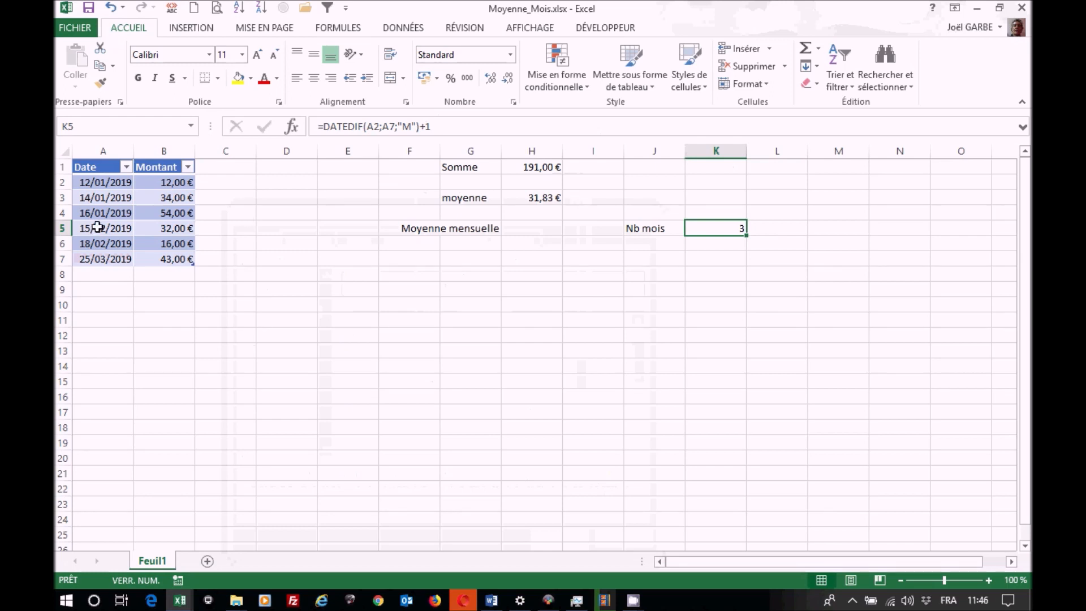
Set the last date in the table, cell A7, back to 01/03/2019.
{"action": "left_click", "coordinate": [101, 259]}
{"action": "left_click", "coordinate": [328, 127]}
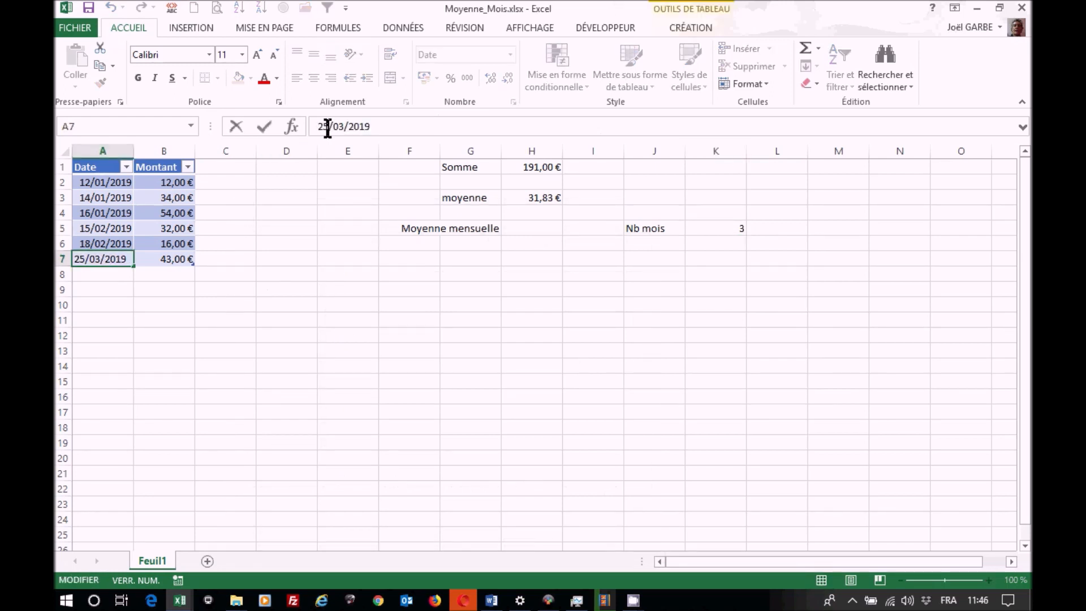
{"action": "key", "text": "BackSpace"}
{"action": "key", "text": "BackSpace"}
{"action": "type", "text": "&"}
{"action": "key", "text": "Return"}
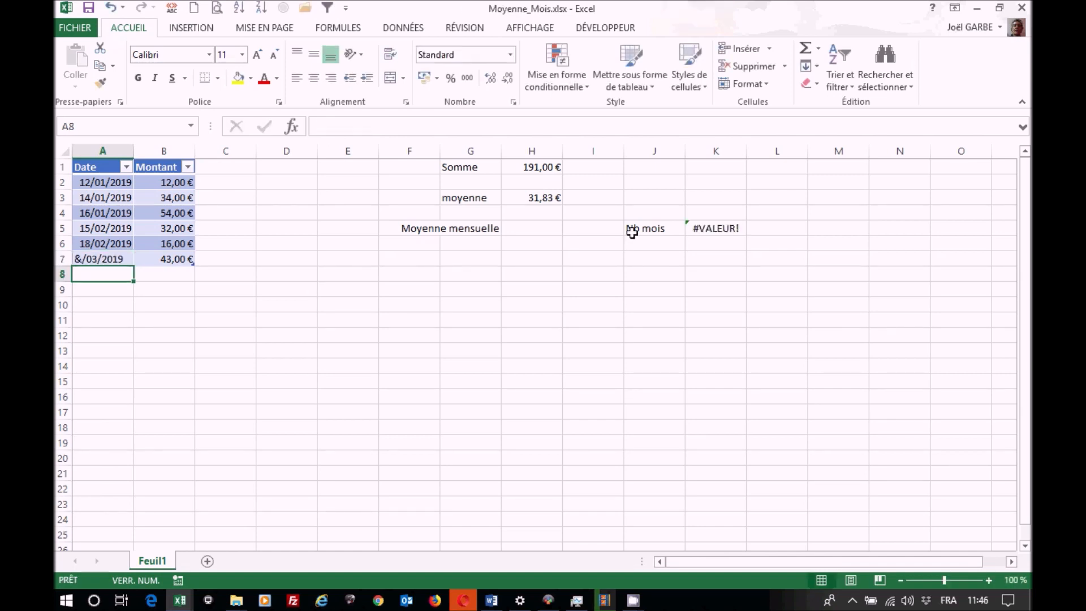
{"action": "left_click", "coordinate": [102, 255]}
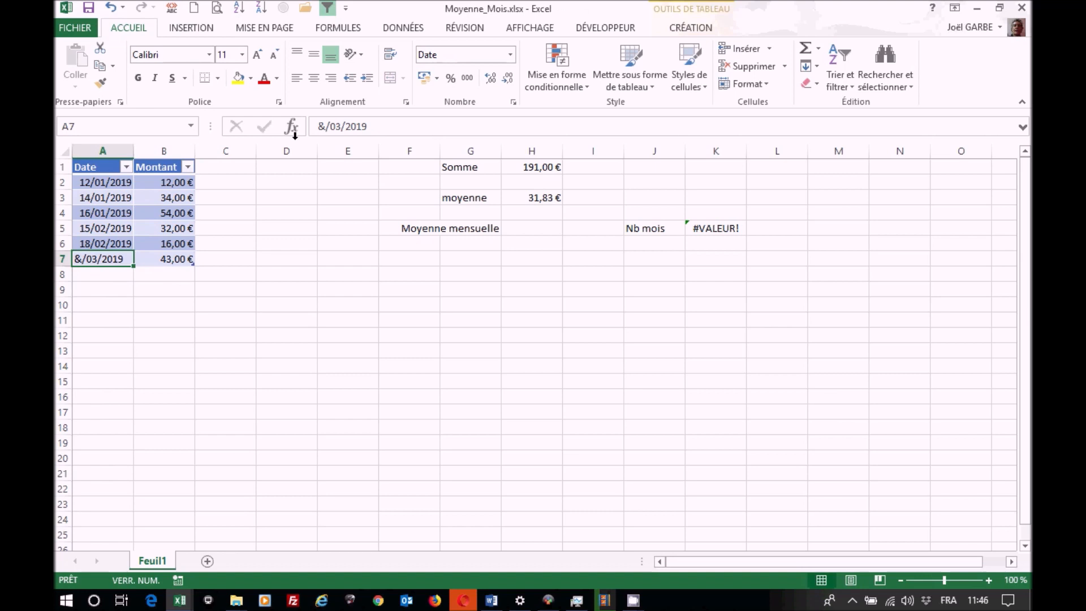
{"action": "double_click", "coordinate": [312, 126]}
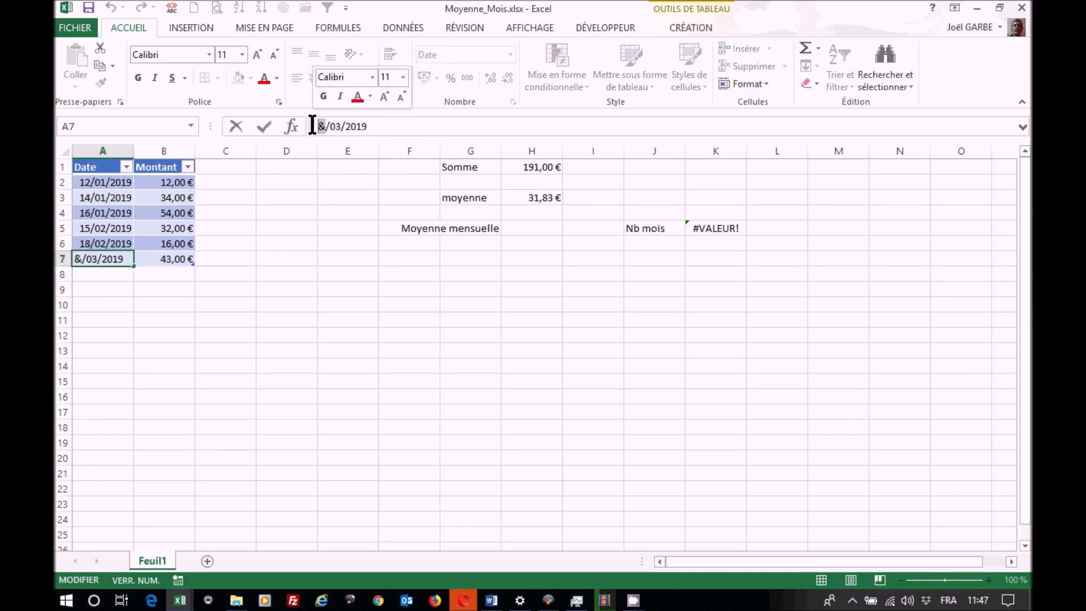
{"action": "type", "text": "0"}
{"action": "key", "text": "Return"}
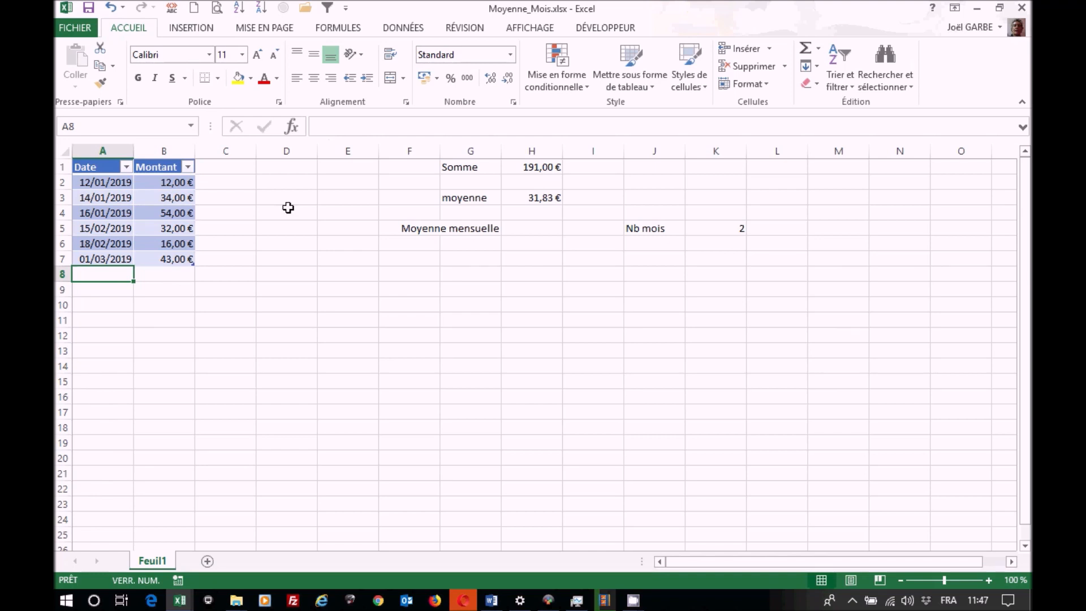
Sort the table by Montant from smallest to largest and select K5 to check its month-count formula.
{"action": "left_click", "coordinate": [713, 231]}
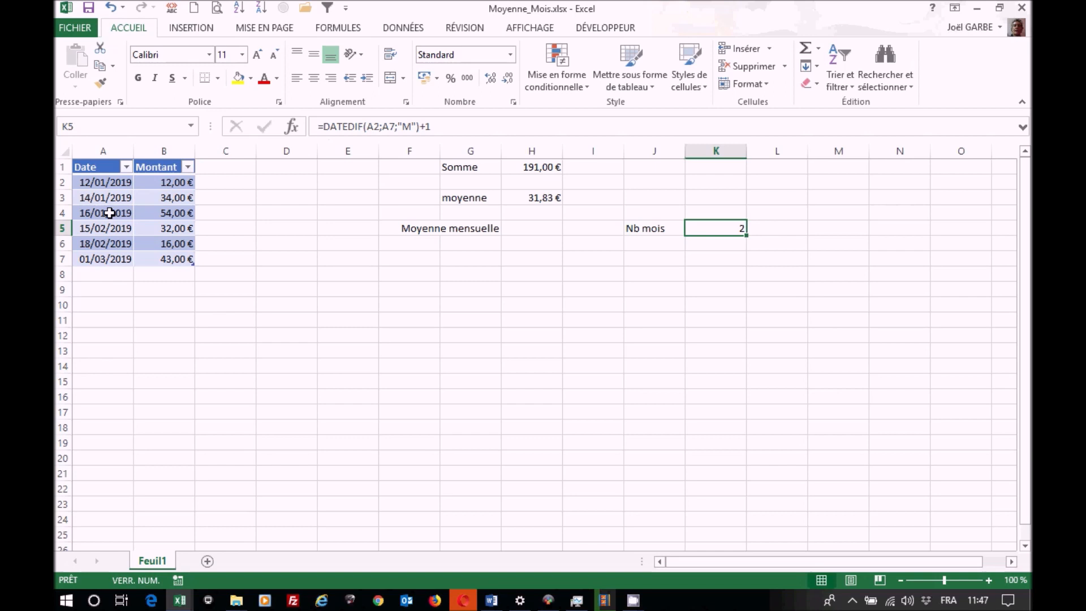
{"action": "left_click", "coordinate": [179, 213]}
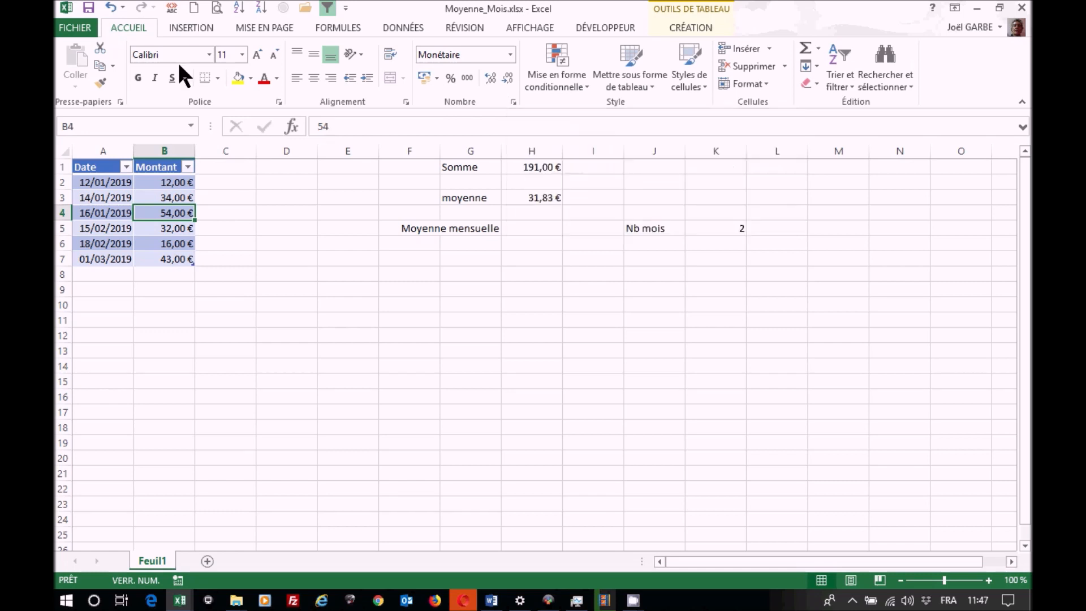
{"action": "left_click", "coordinate": [848, 88]}
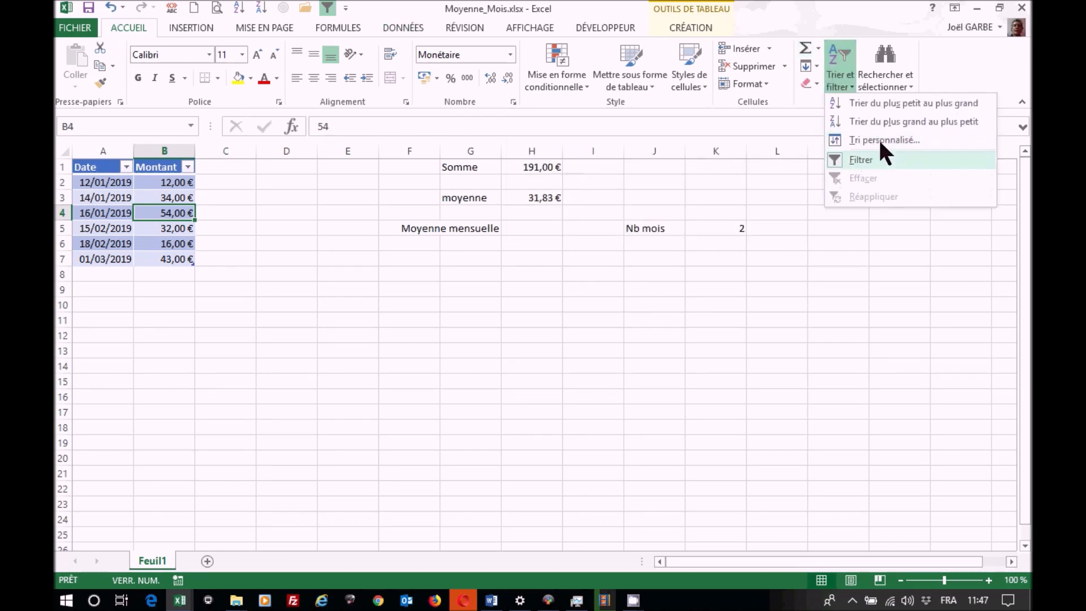
{"action": "left_click", "coordinate": [902, 103]}
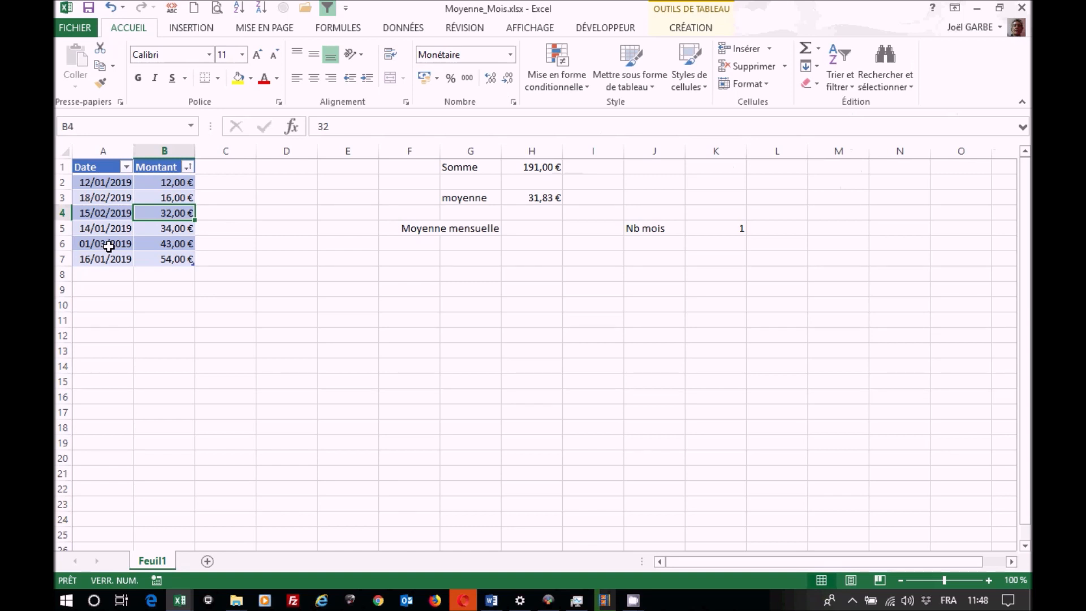
{"action": "left_click", "coordinate": [716, 227]}
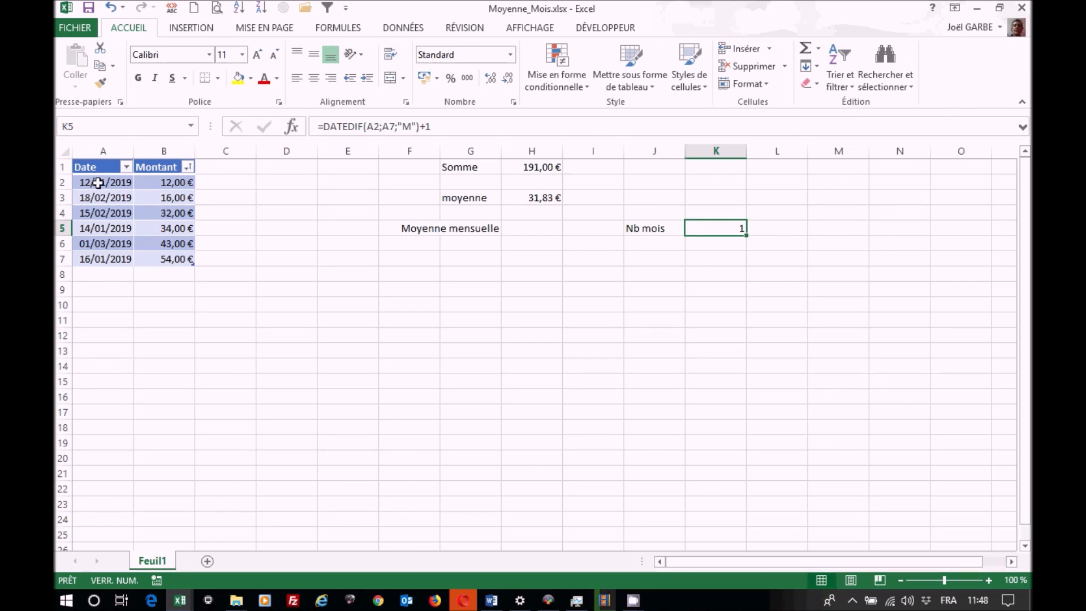
Calculate the earliest date of the table's Date column in K7 with =MIN(Tableau1[Date]).
{"action": "left_click", "coordinate": [709, 258]}
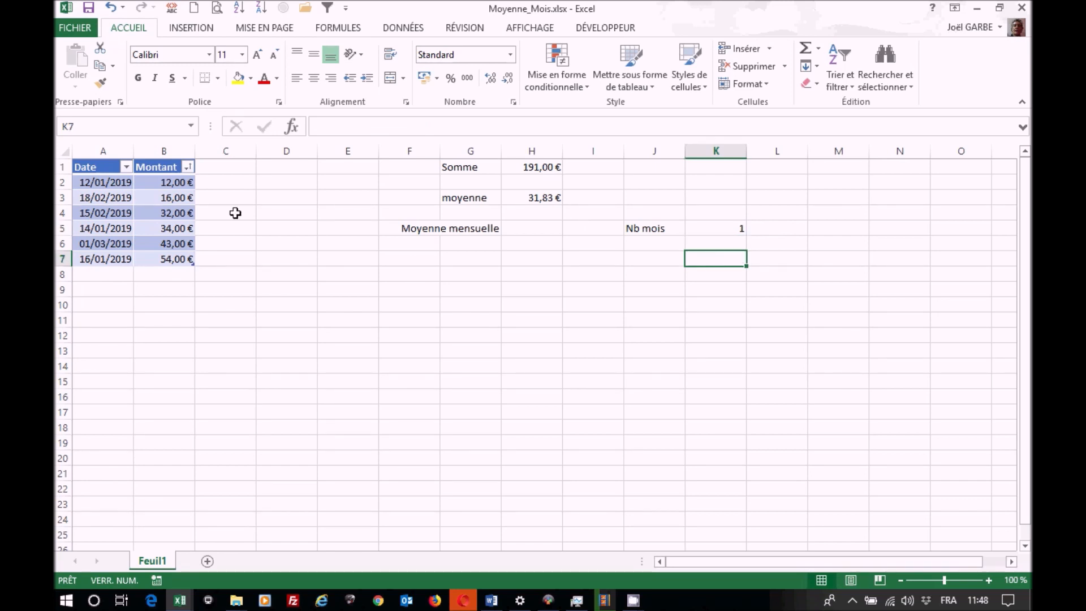
{"action": "left_click", "coordinate": [817, 48]}
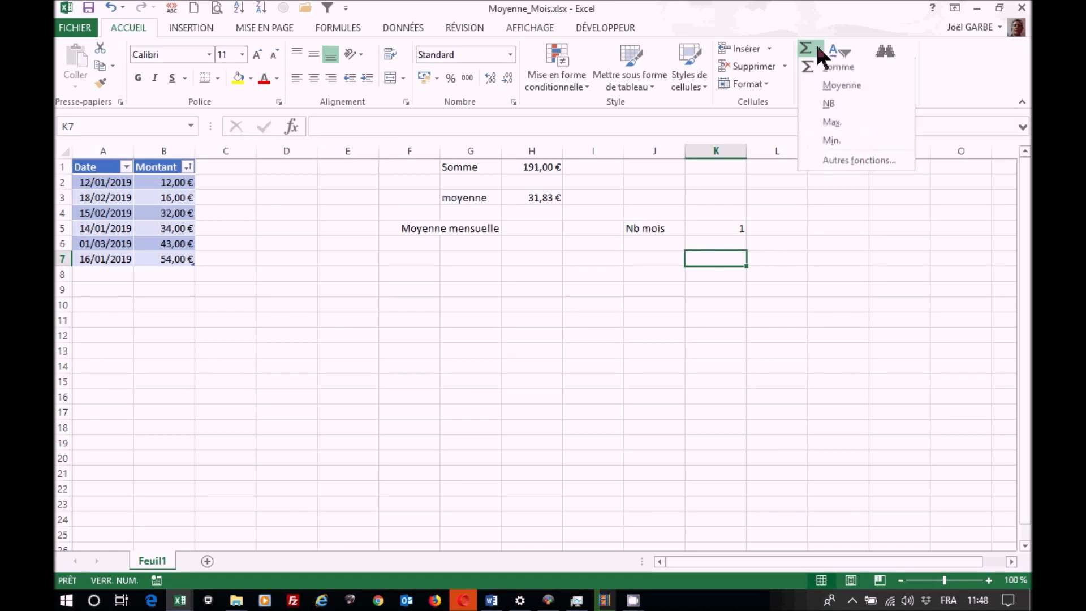
{"action": "left_click", "coordinate": [831, 140]}
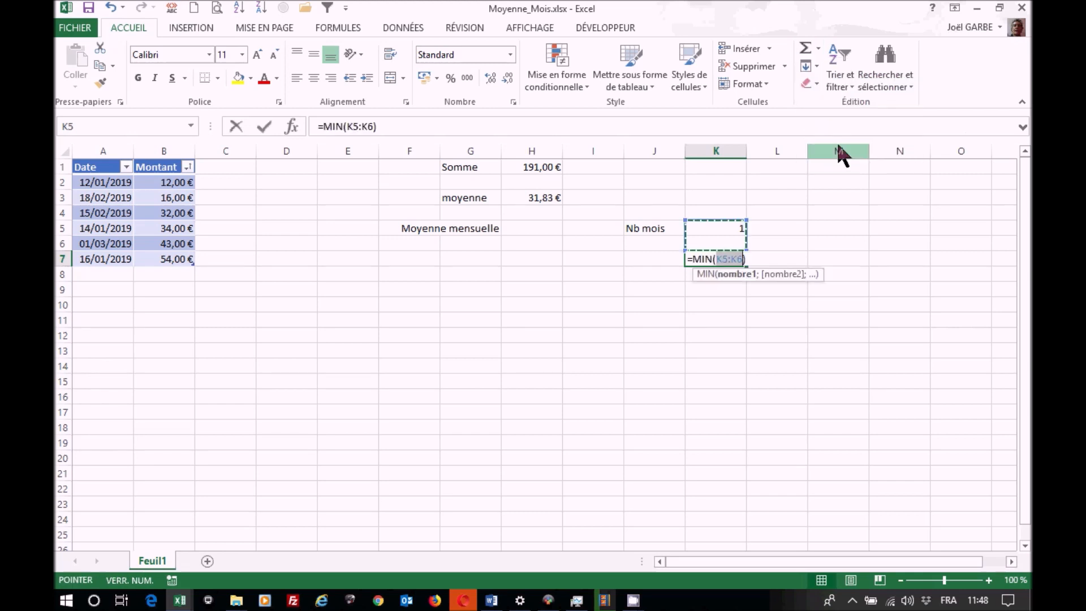
{"action": "left_click", "coordinate": [105, 159]}
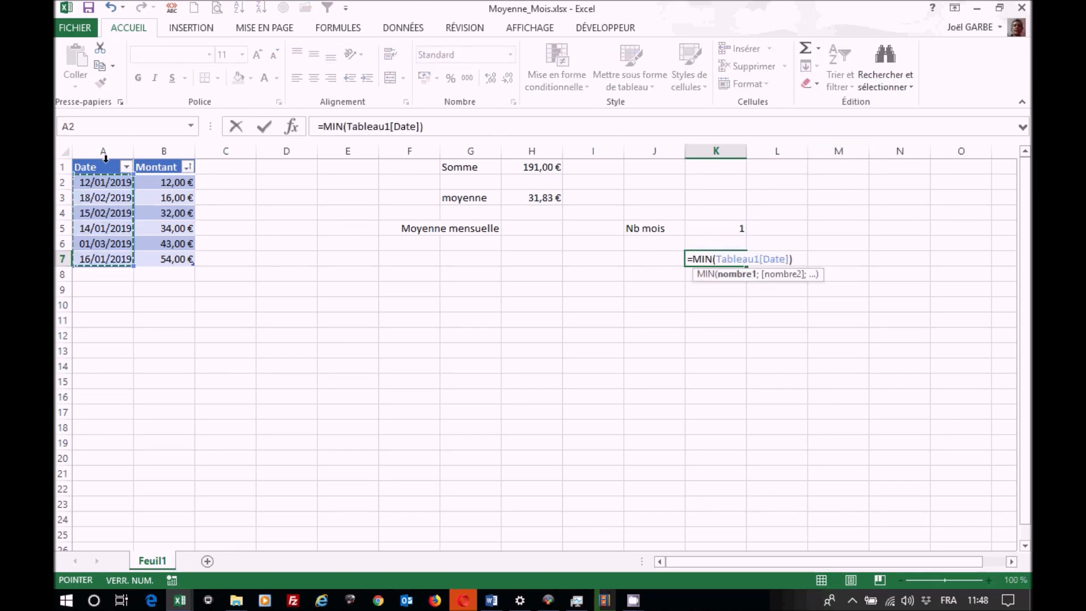
{"action": "key", "text": "Return"}
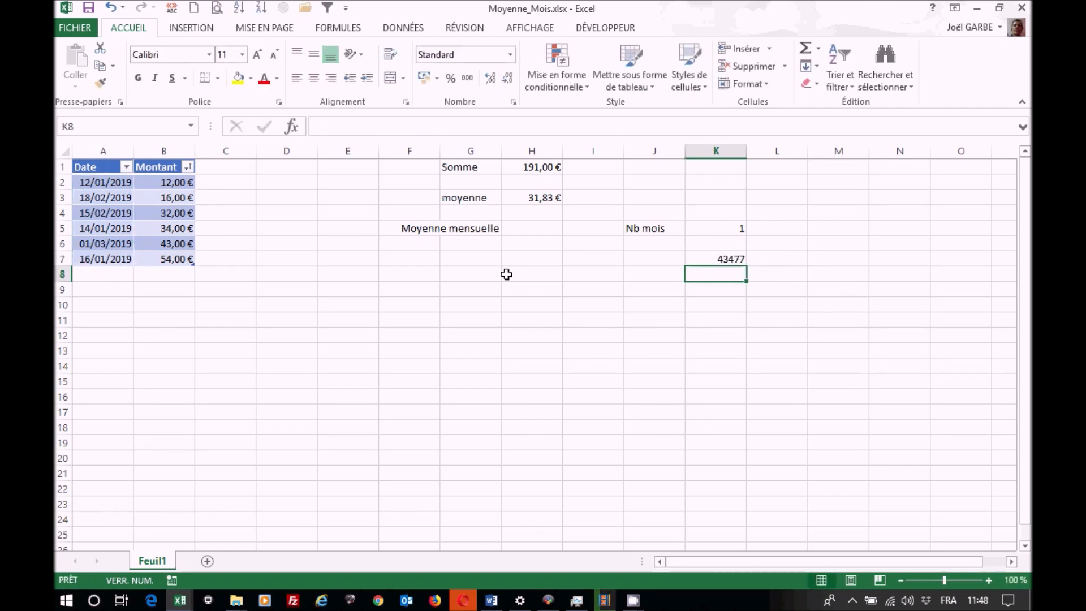
Apply the Date courte number format to the earliest date in K7.
{"action": "left_click", "coordinate": [717, 258]}
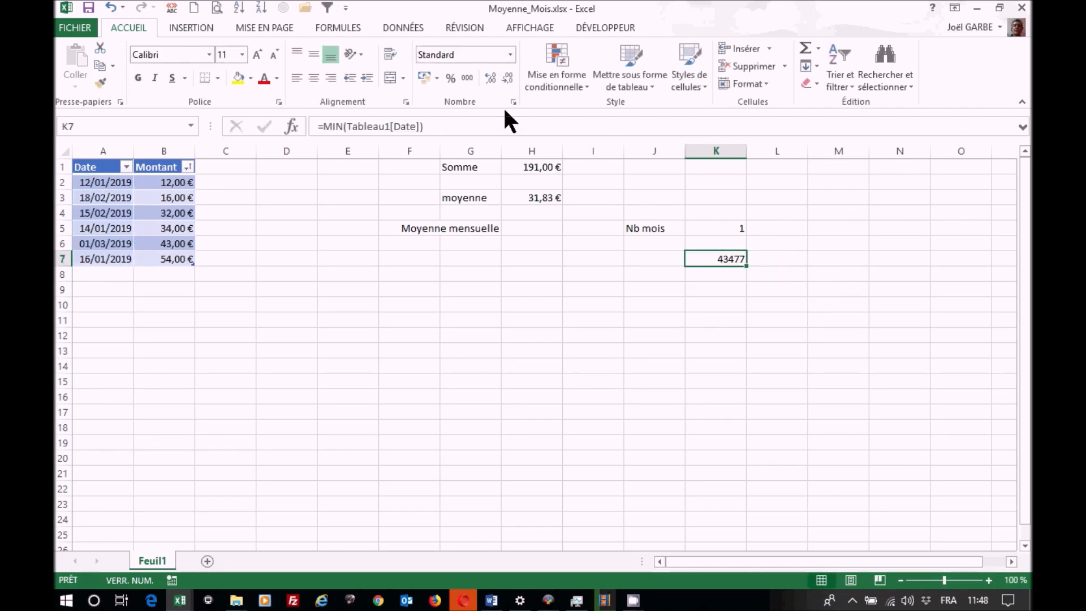
{"action": "left_click", "coordinate": [510, 54]}
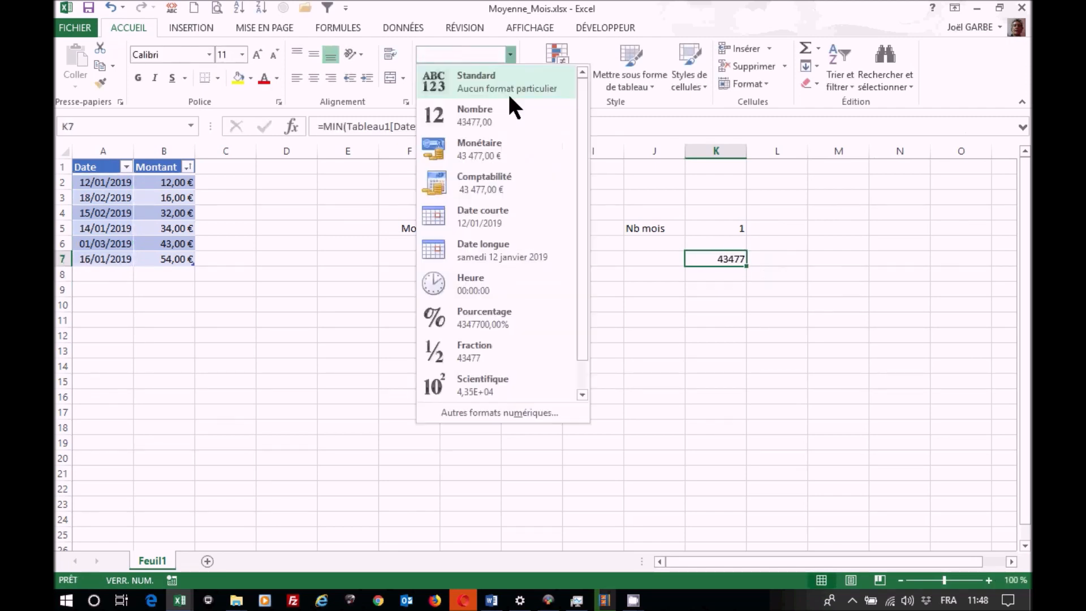
{"action": "left_click", "coordinate": [493, 217]}
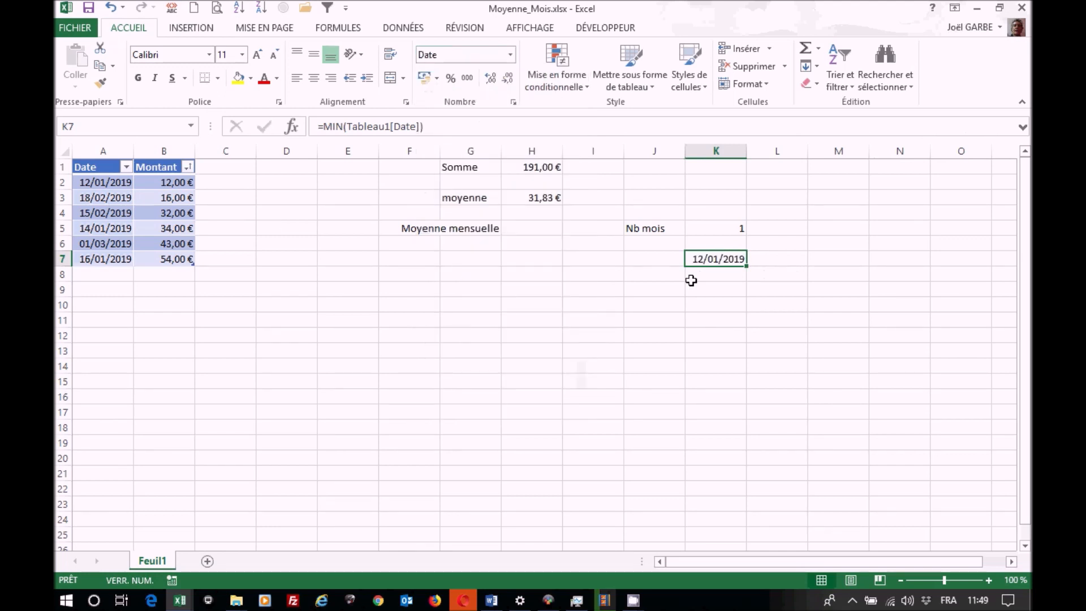
Enter the labels Mini in J7 and Maxi in J8.
{"action": "left_click", "coordinate": [663, 258]}
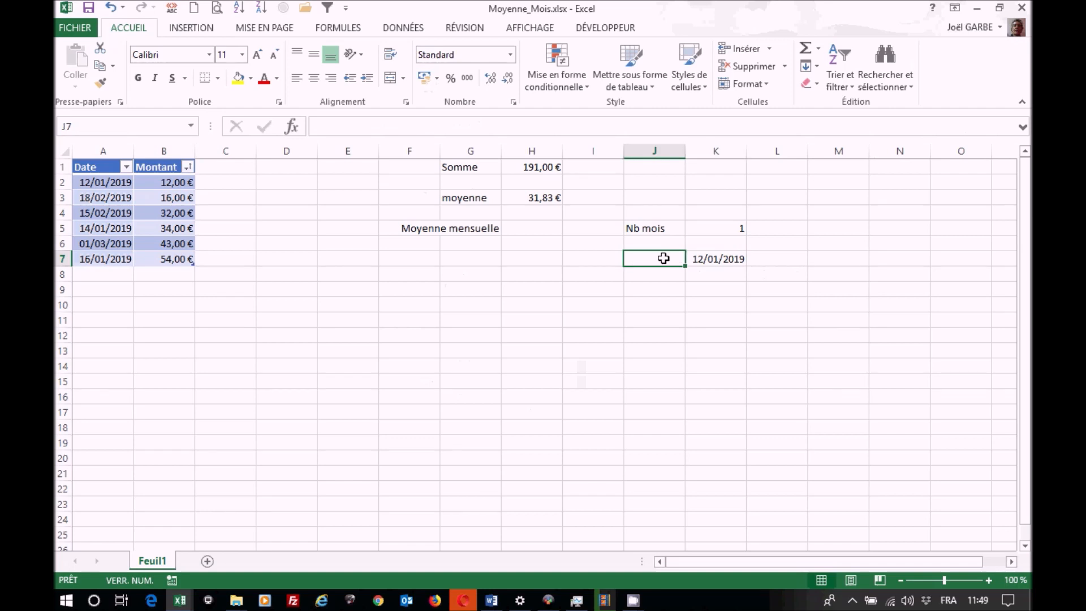
{"action": "type", "text": "Mini"}
{"action": "key", "text": "Return"}
{"action": "type", "text": "Maxi"}
{"action": "key", "text": "Return"}
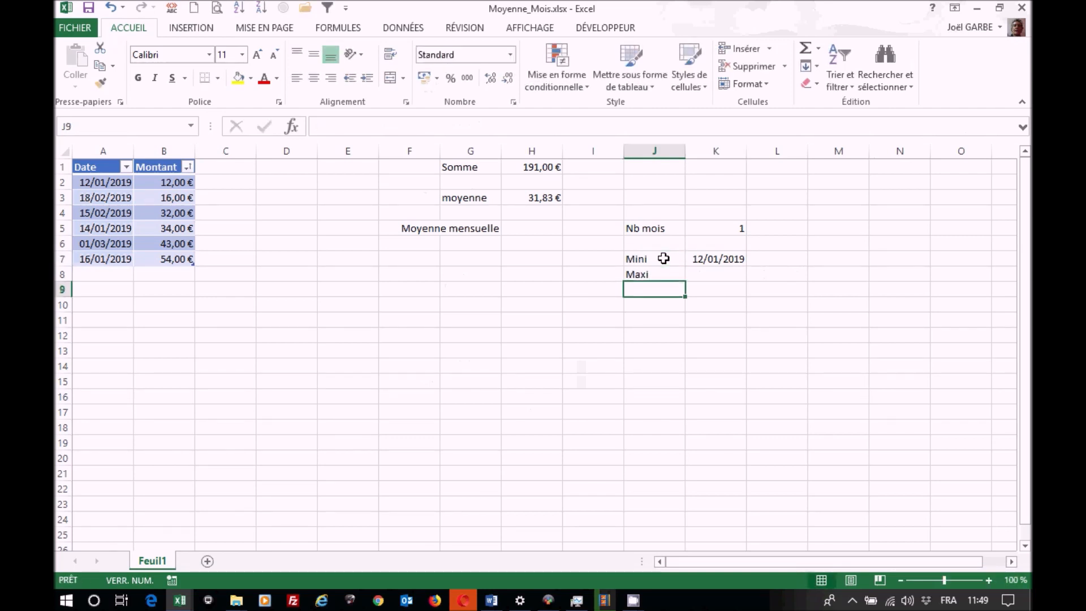
Calculate the latest date of the table's Date column in K8 with =MAX(Tableau1[Date]).
{"action": "left_click", "coordinate": [715, 274]}
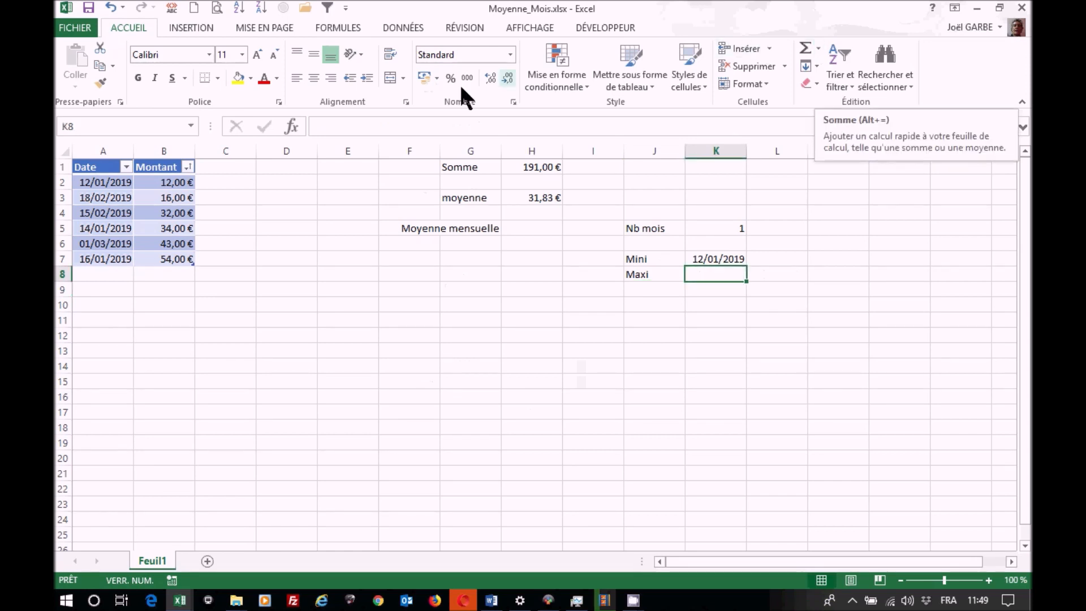
{"action": "left_click", "coordinate": [818, 47]}
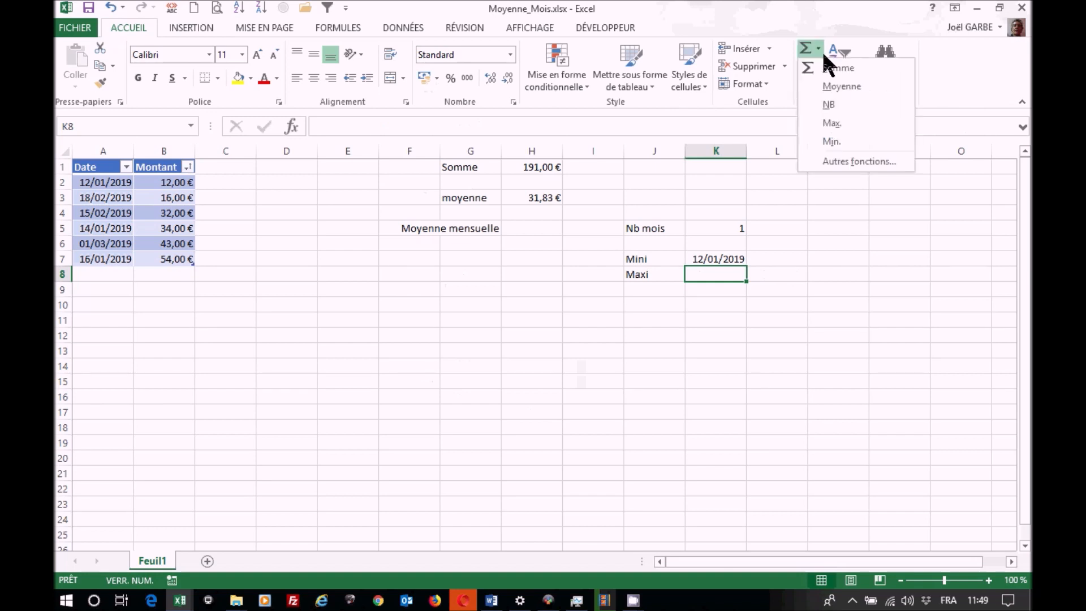
{"action": "left_click", "coordinate": [839, 123]}
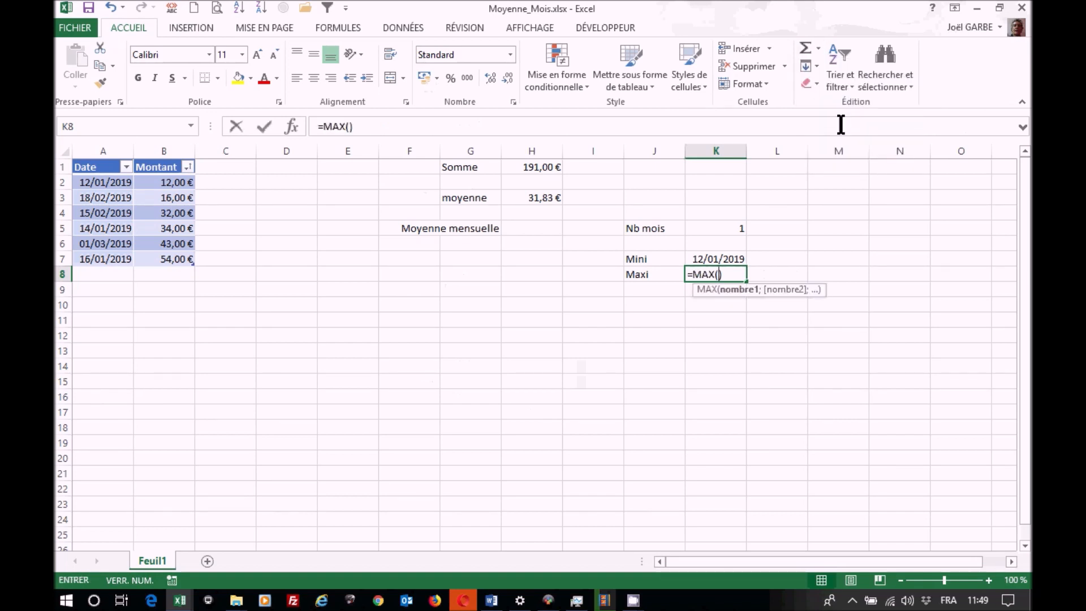
{"action": "left_click", "coordinate": [103, 157]}
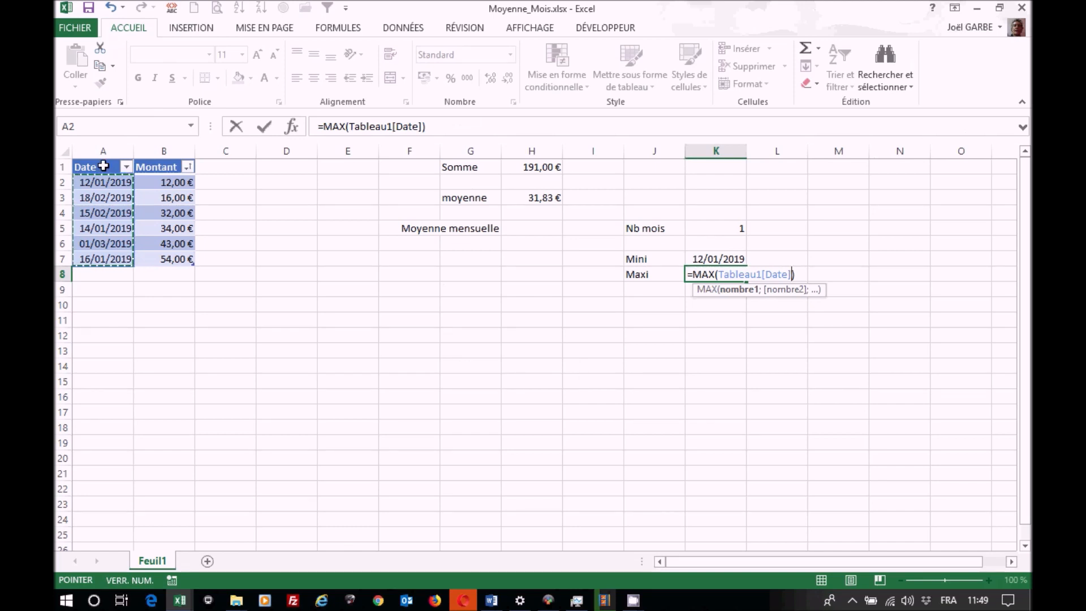
{"action": "key", "text": "Return"}
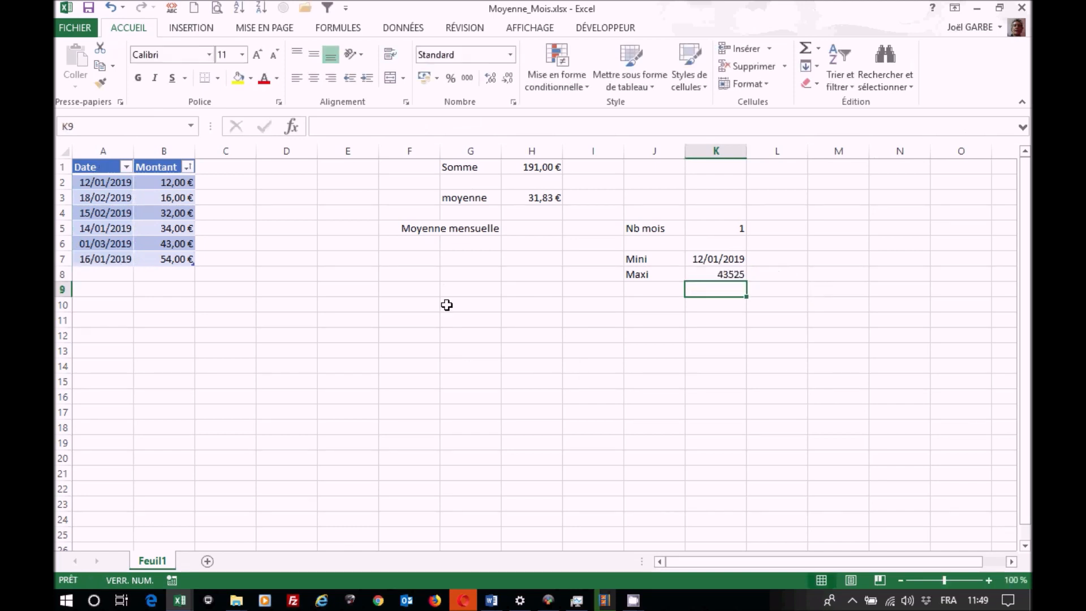
Apply the Date courte number format to the latest date in K8.
{"action": "left_click", "coordinate": [740, 276]}
{"action": "left_click", "coordinate": [509, 53]}
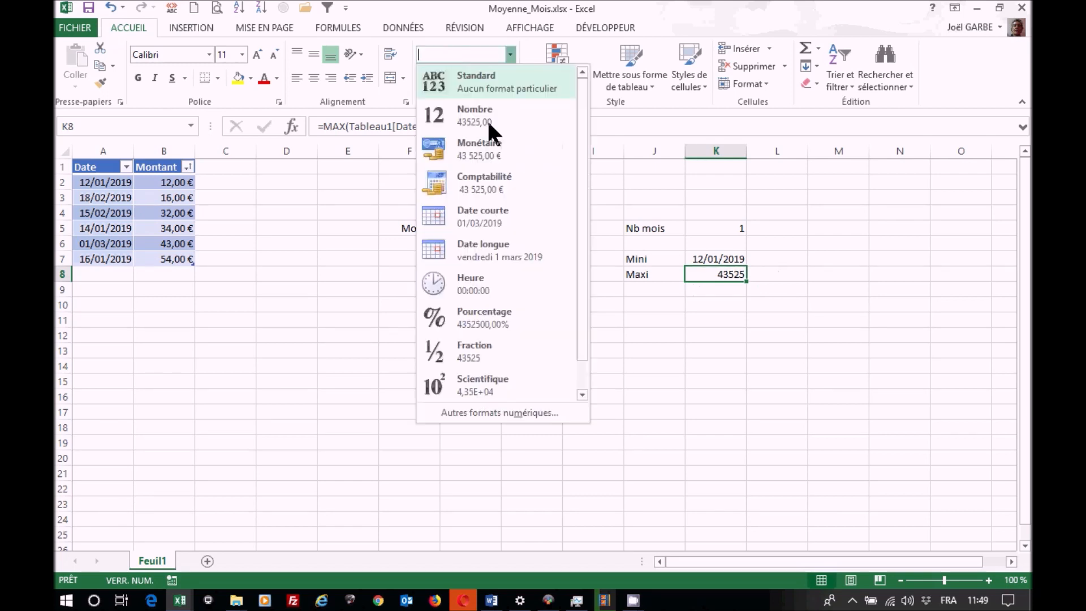
{"action": "left_click", "coordinate": [485, 210]}
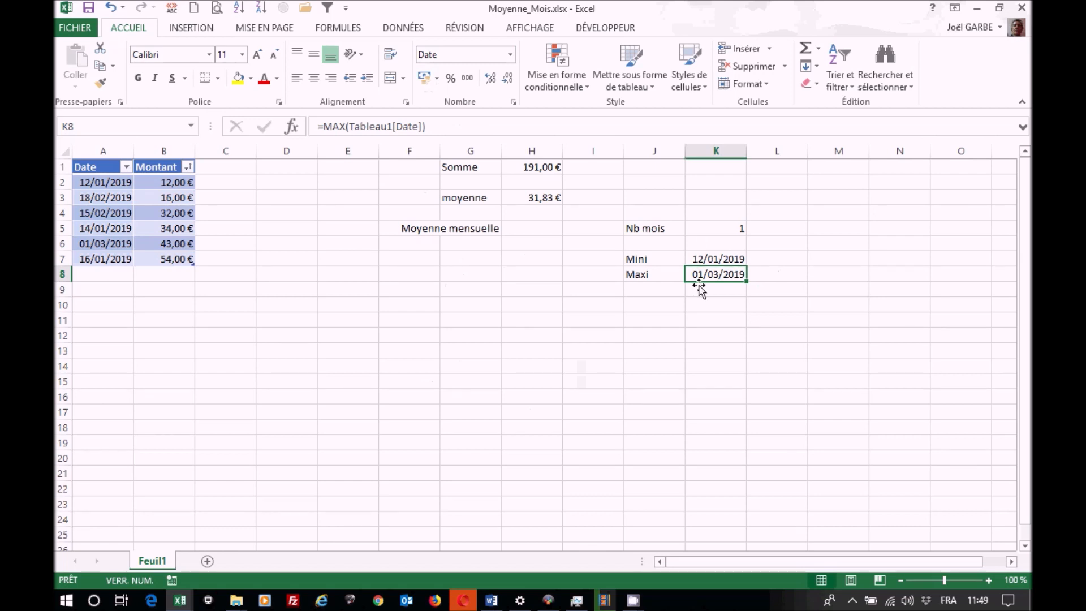
Insert the DATE function from the Date & Heure category in L7 and move its arguments dialog clear of the Mini and Maxi cells.
{"action": "left_click", "coordinate": [765, 259]}
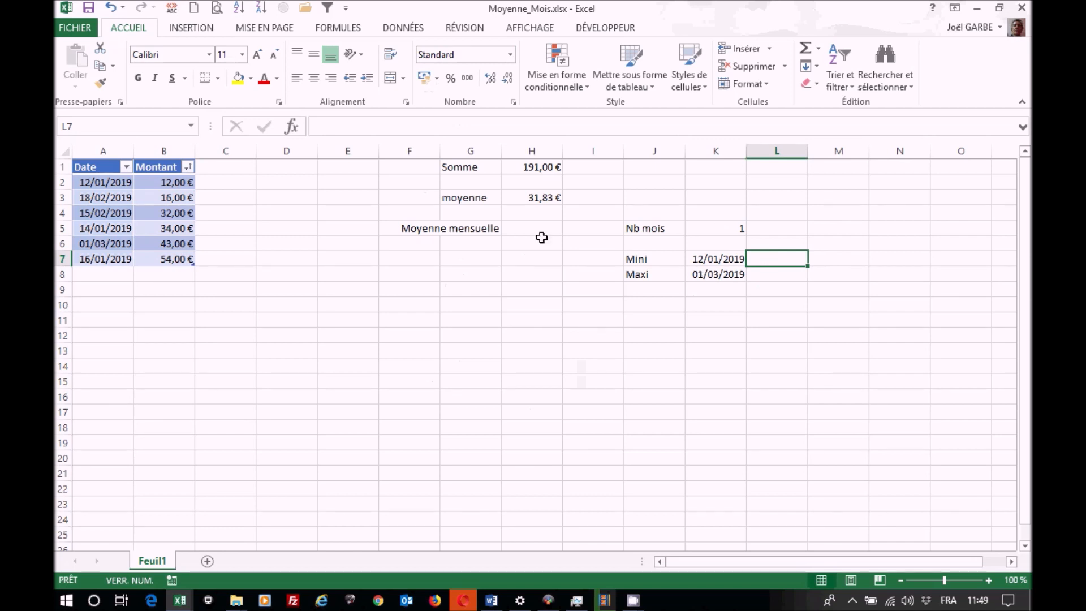
{"action": "left_click", "coordinate": [293, 124]}
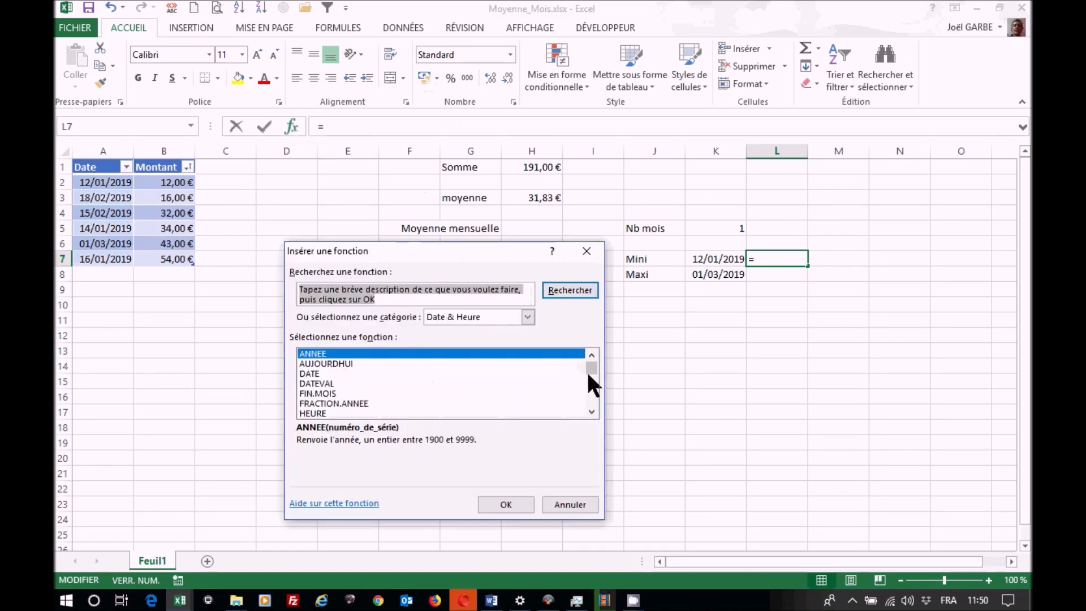
{"action": "left_click_drag", "start_coordinate": [591, 369], "coordinate": [591, 369]}
{"action": "left_click", "coordinate": [330, 374]}
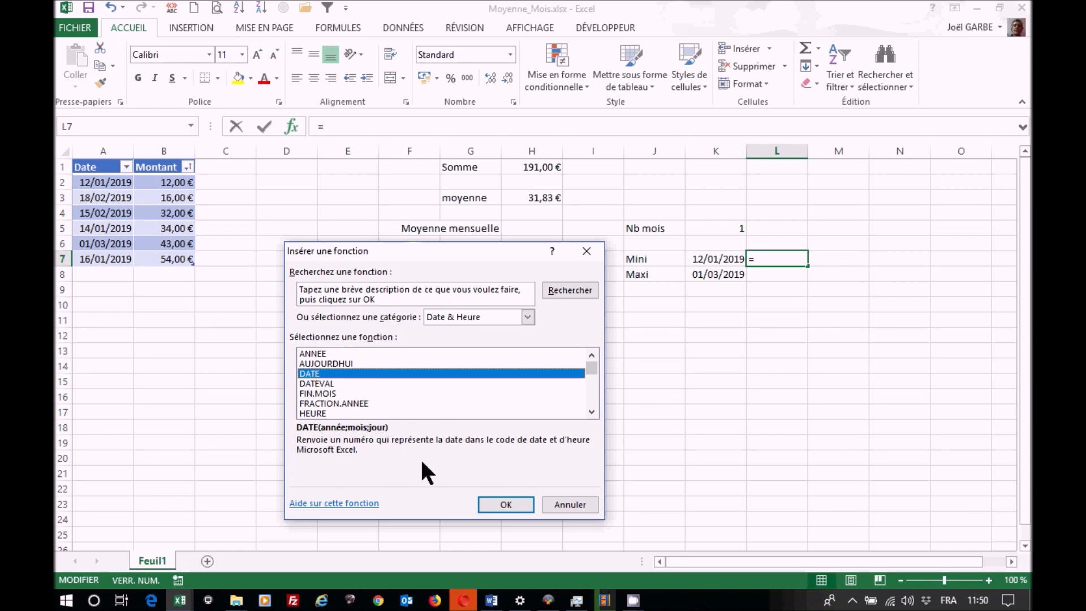
{"action": "left_click", "coordinate": [509, 504]}
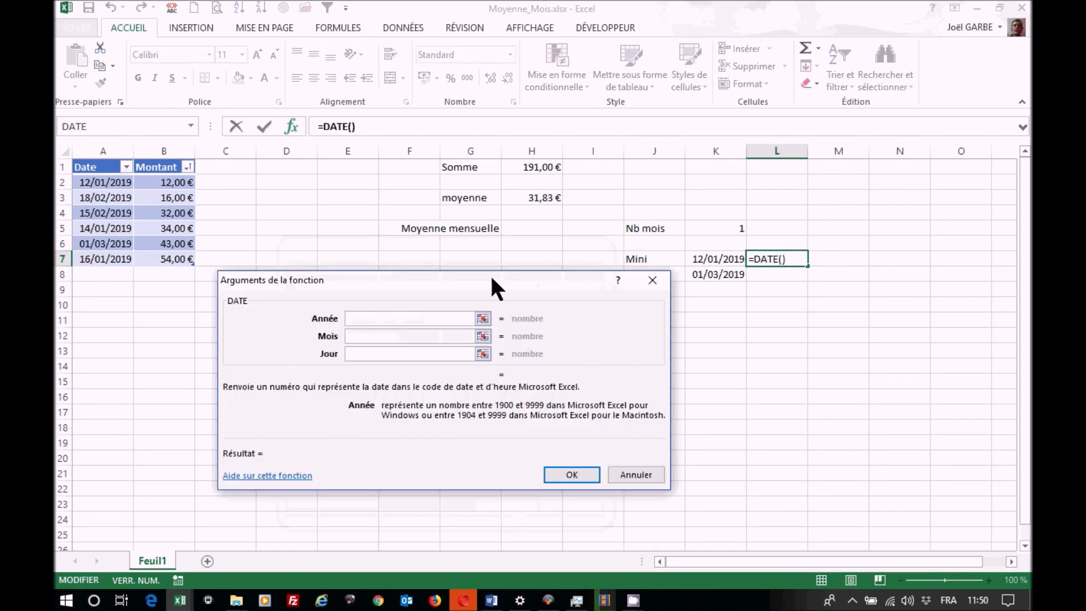
{"action": "left_click_drag", "start_coordinate": [492, 278], "coordinate": [664, 332]}
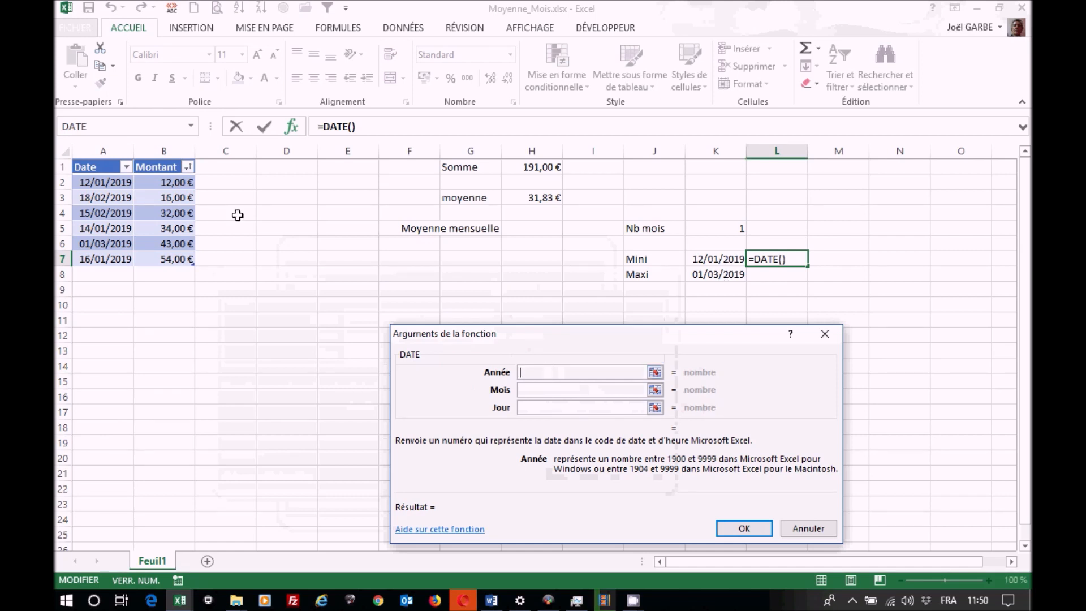
Nest ANNEE(K7) as the Année argument of the DATE function in L7 and return to the DATE arguments.
{"action": "left_click", "coordinate": [192, 124]}
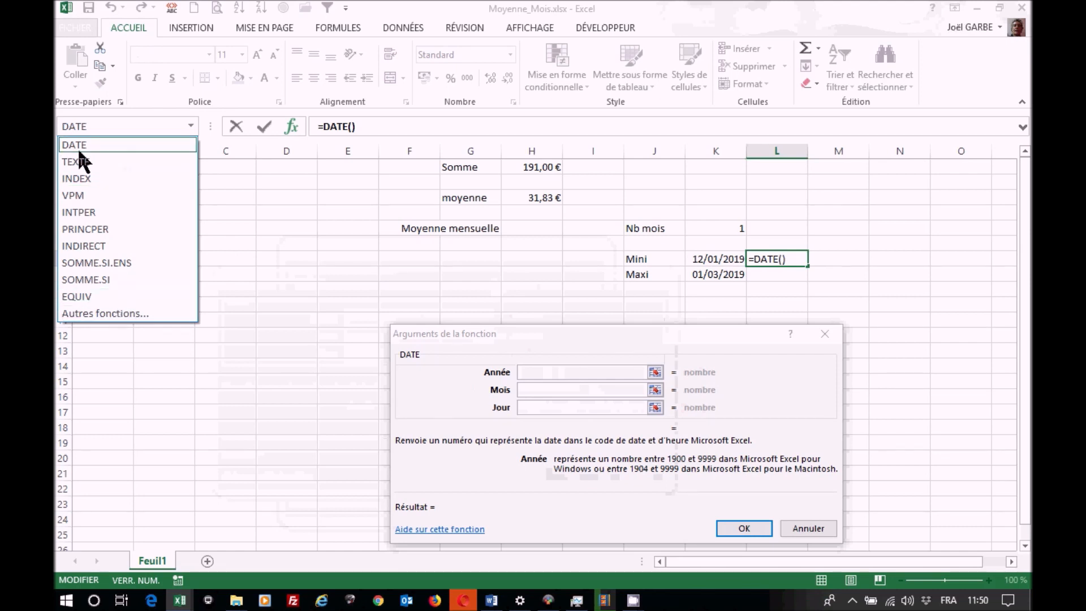
{"action": "left_click", "coordinate": [105, 313]}
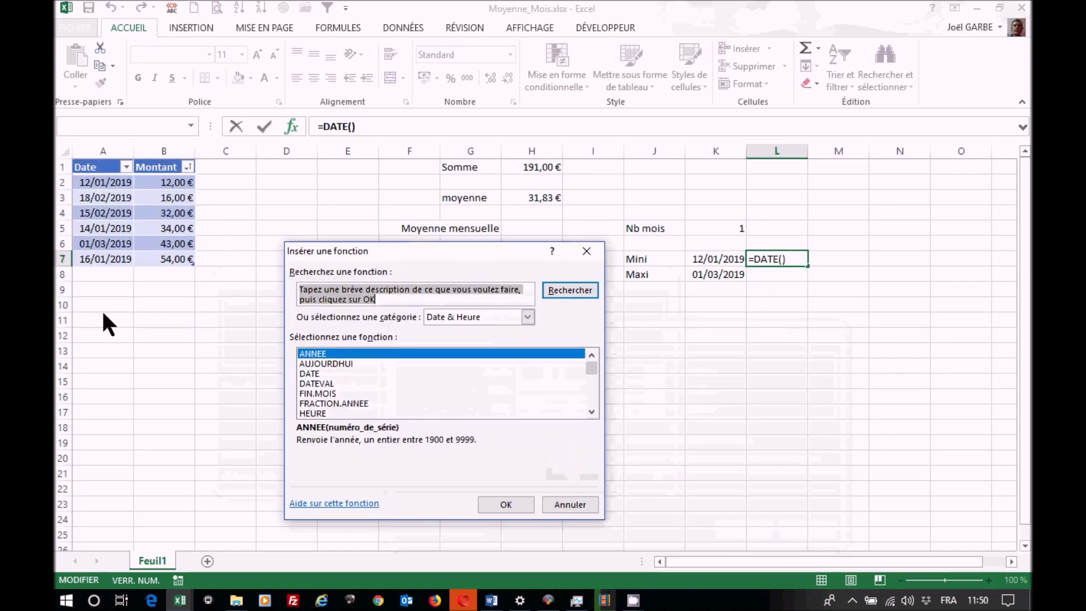
{"action": "left_click", "coordinate": [336, 354]}
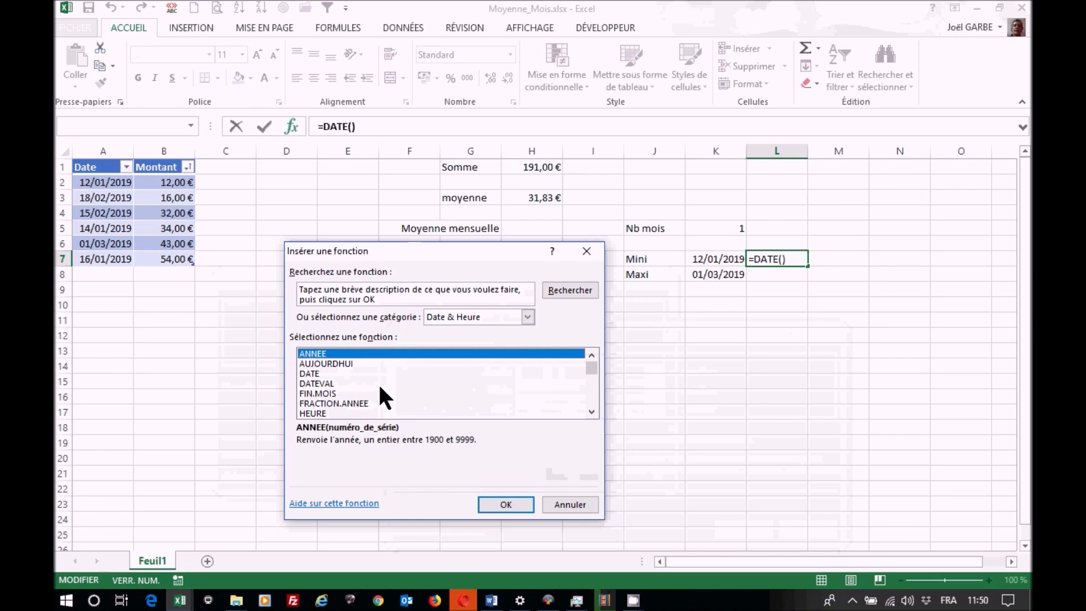
{"action": "left_click", "coordinate": [505, 505]}
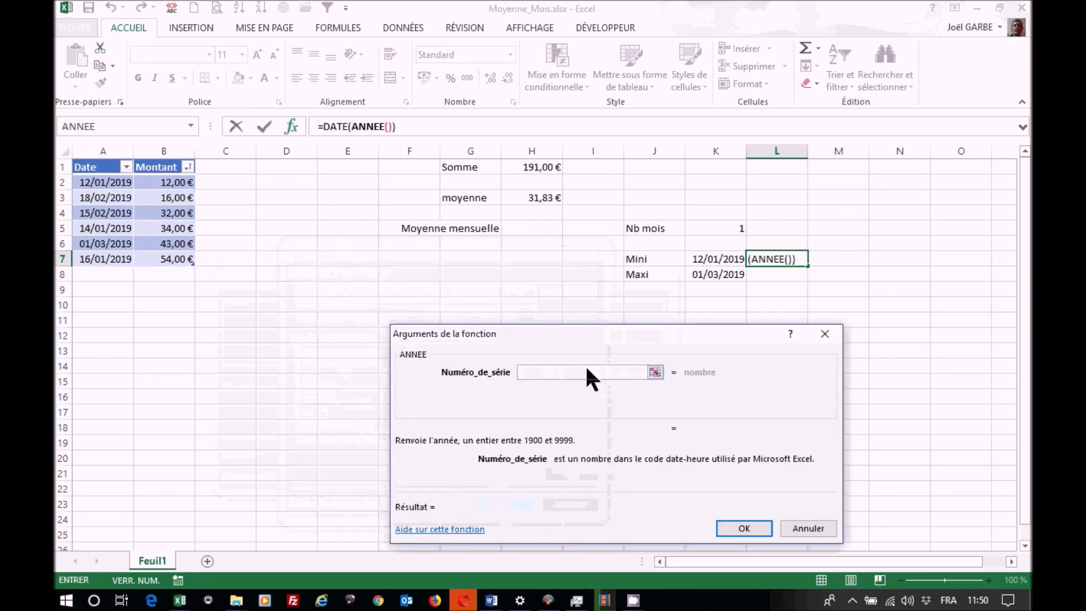
{"action": "left_click", "coordinate": [721, 259]}
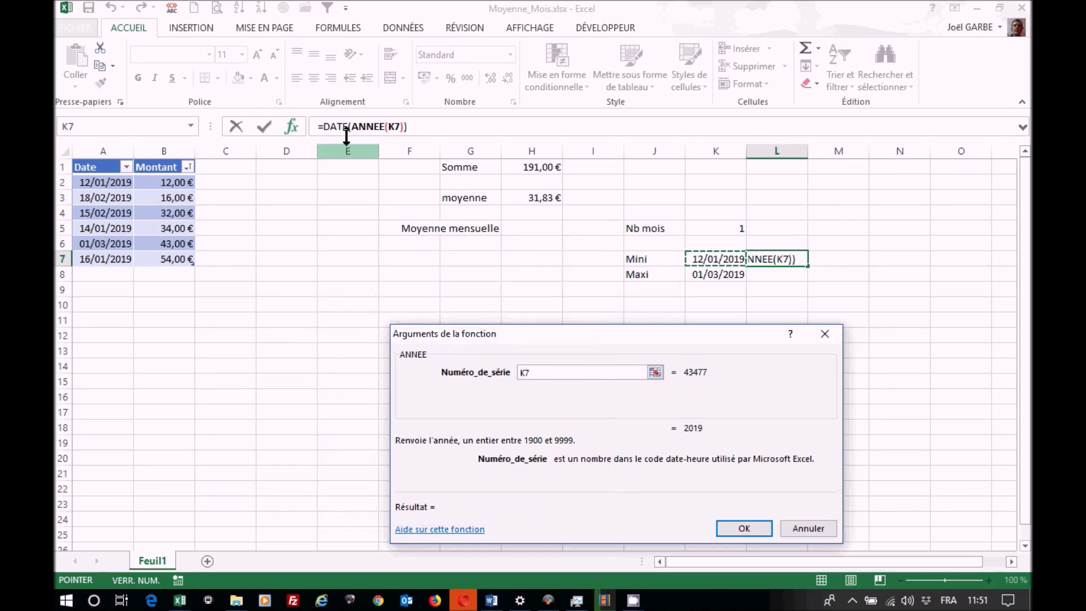
{"action": "left_click", "coordinate": [338, 126]}
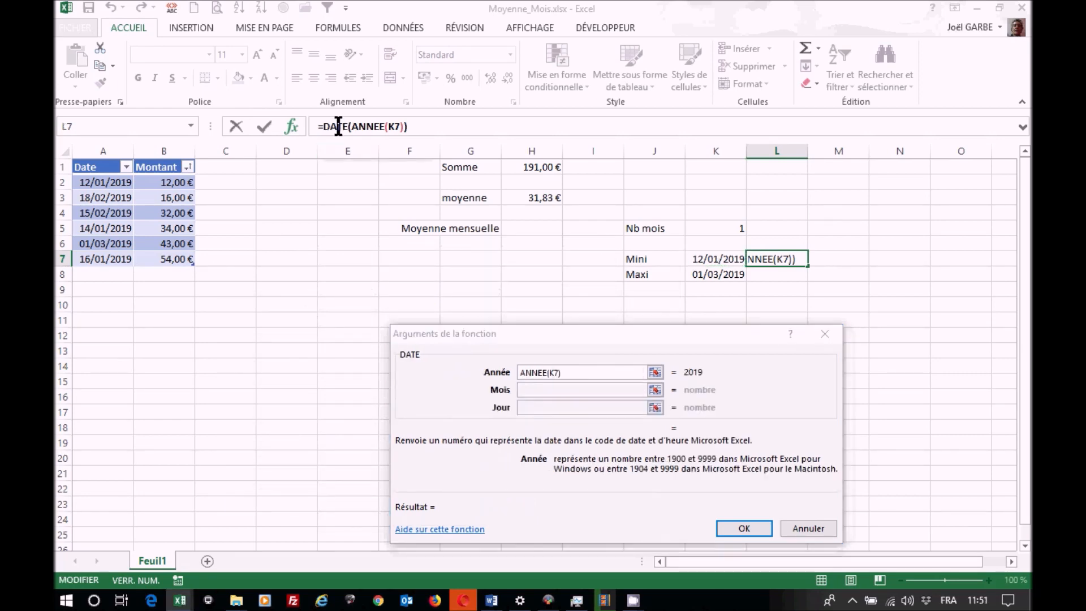
Nest MOIS(K7) as the Mois argument of the DATE function in L7 and go back to the DATE level.
{"action": "left_click", "coordinate": [545, 390]}
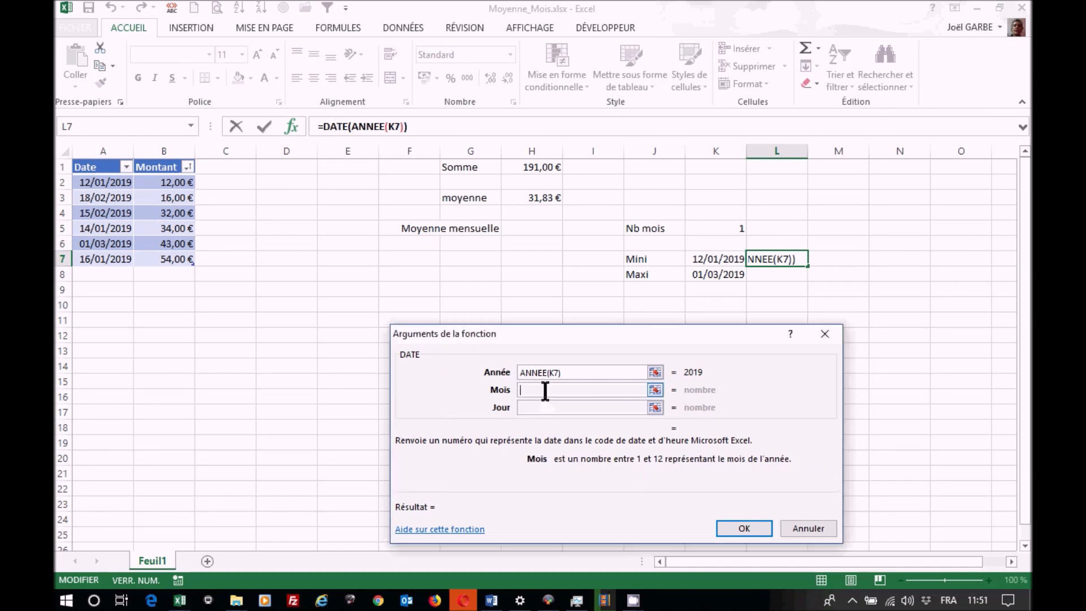
{"action": "left_click", "coordinate": [191, 125]}
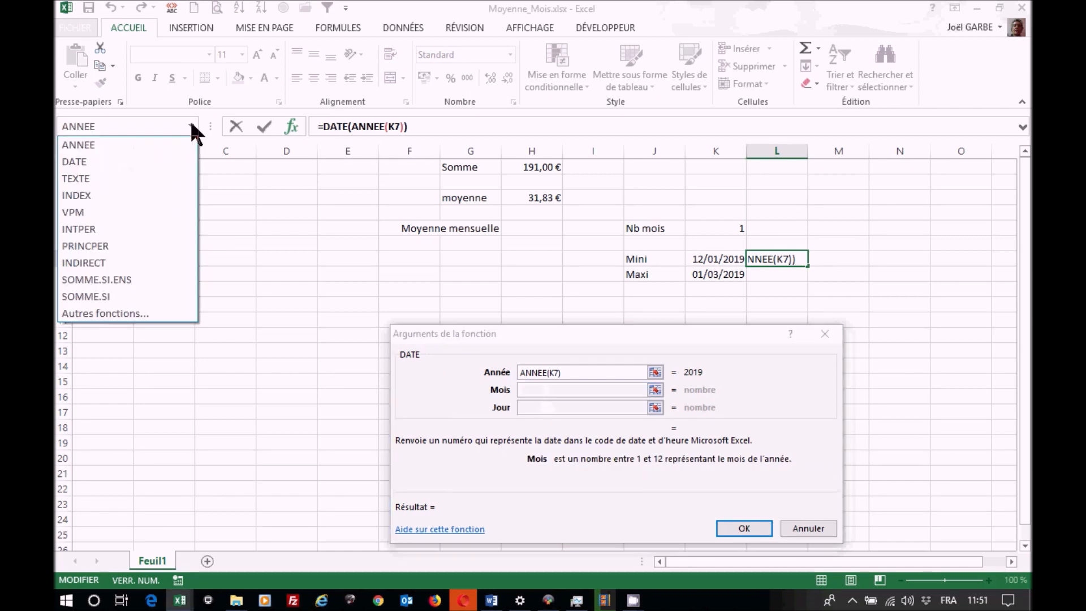
{"action": "left_click", "coordinate": [115, 313]}
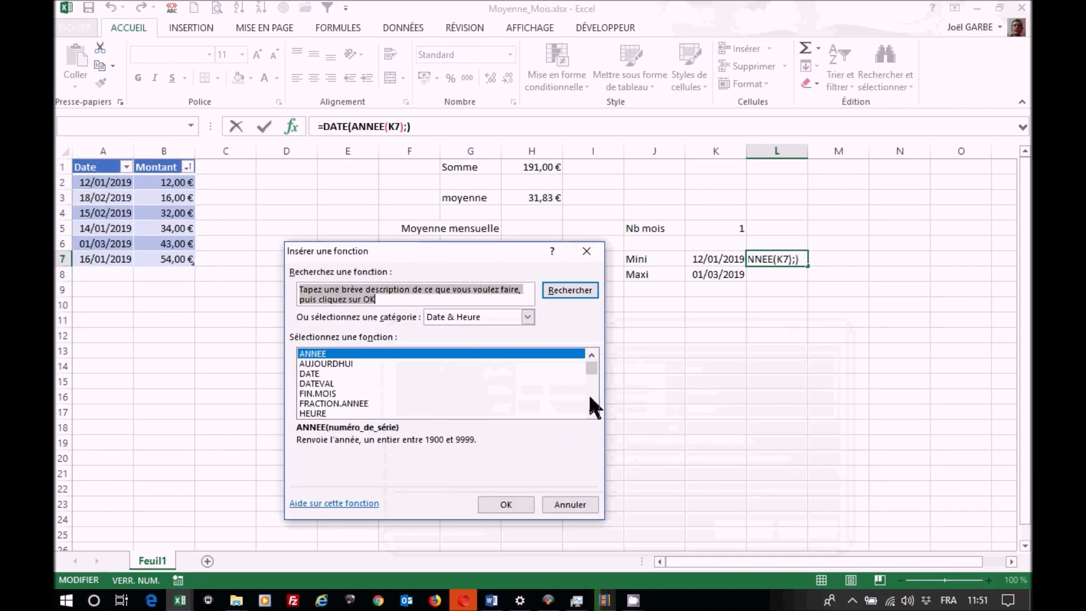
{"action": "scroll", "coordinate": [499, 384], "scroll_direction": "down", "scroll_amount": 4}
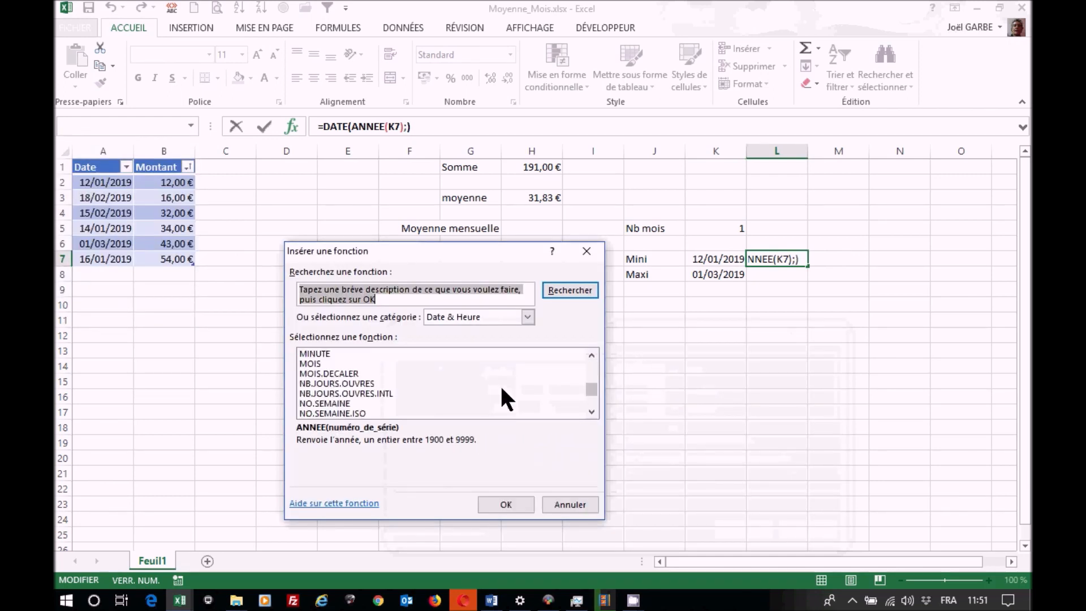
{"action": "left_click", "coordinate": [313, 364]}
{"action": "left_click", "coordinate": [506, 504]}
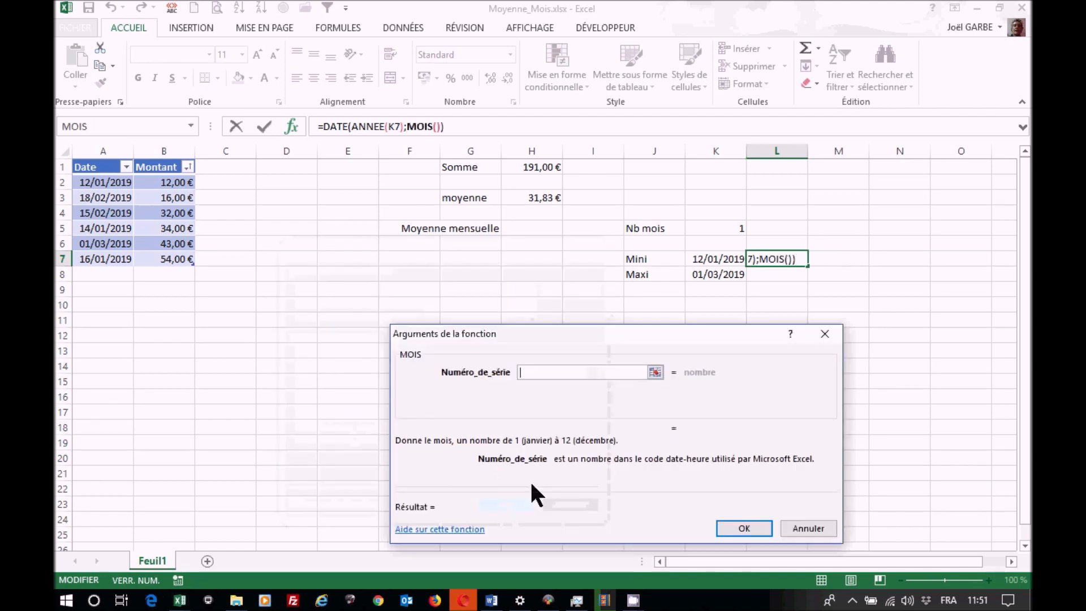
{"action": "left_click", "coordinate": [709, 260]}
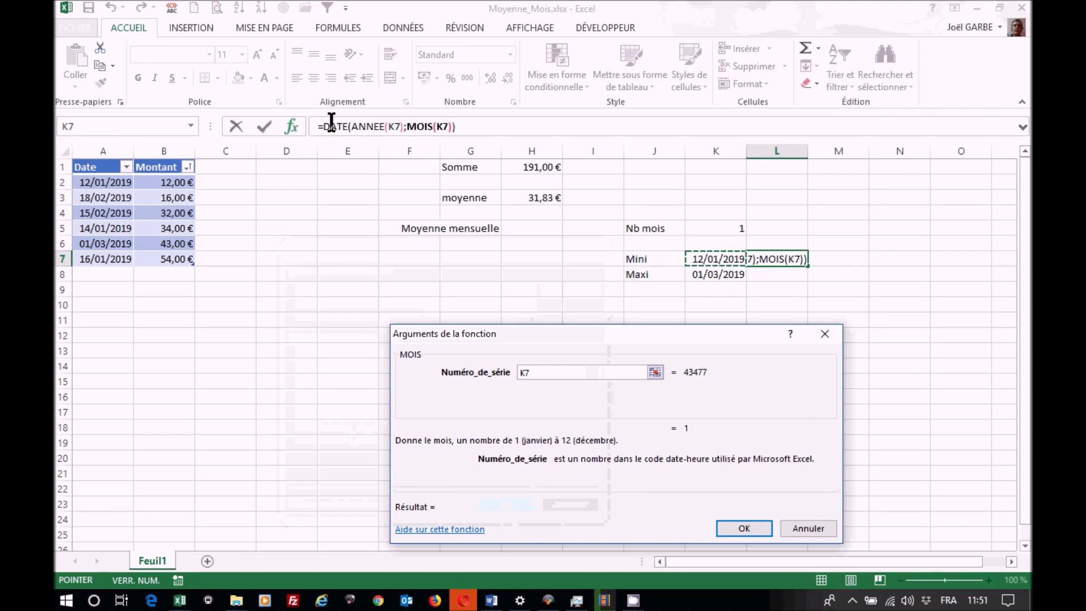
{"action": "left_click", "coordinate": [339, 124]}
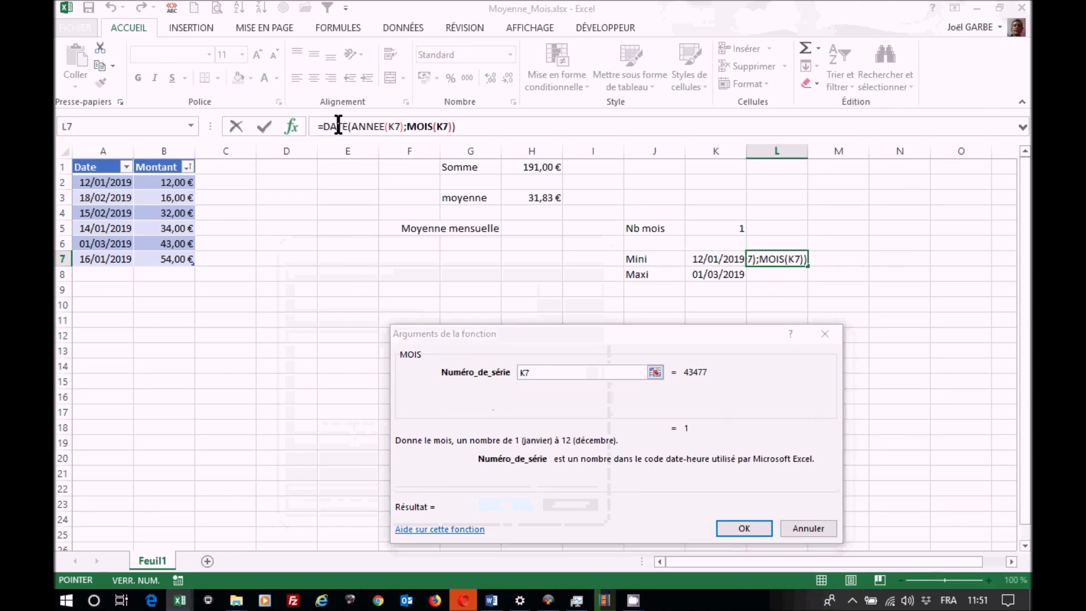
Set the Jour argument of the DATE function in L7 to 1 and complete the formula.
{"action": "left_click", "coordinate": [536, 406]}
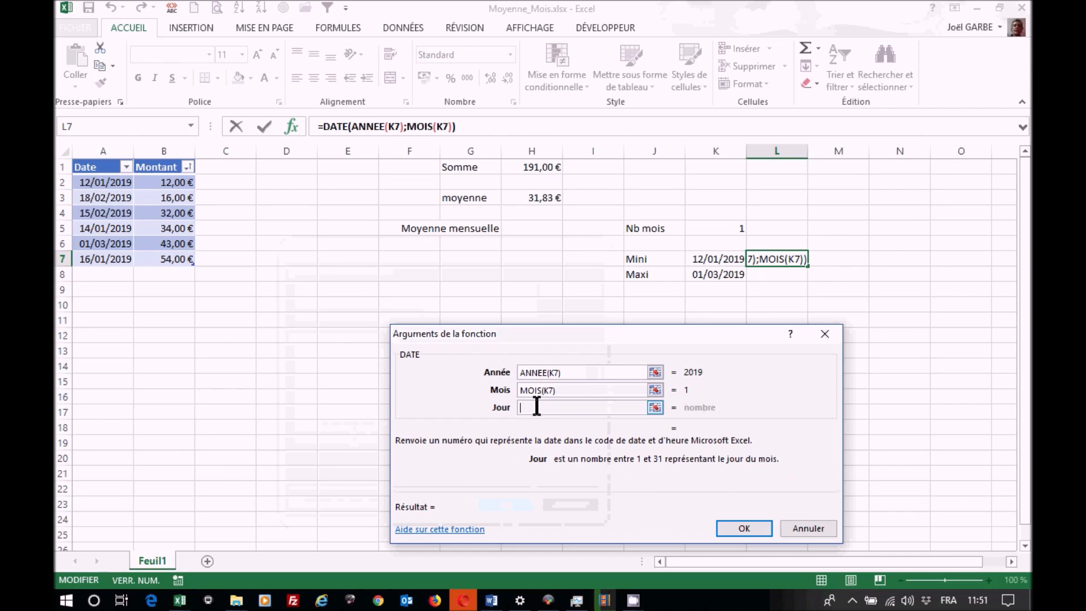
{"action": "type", "text": "1"}
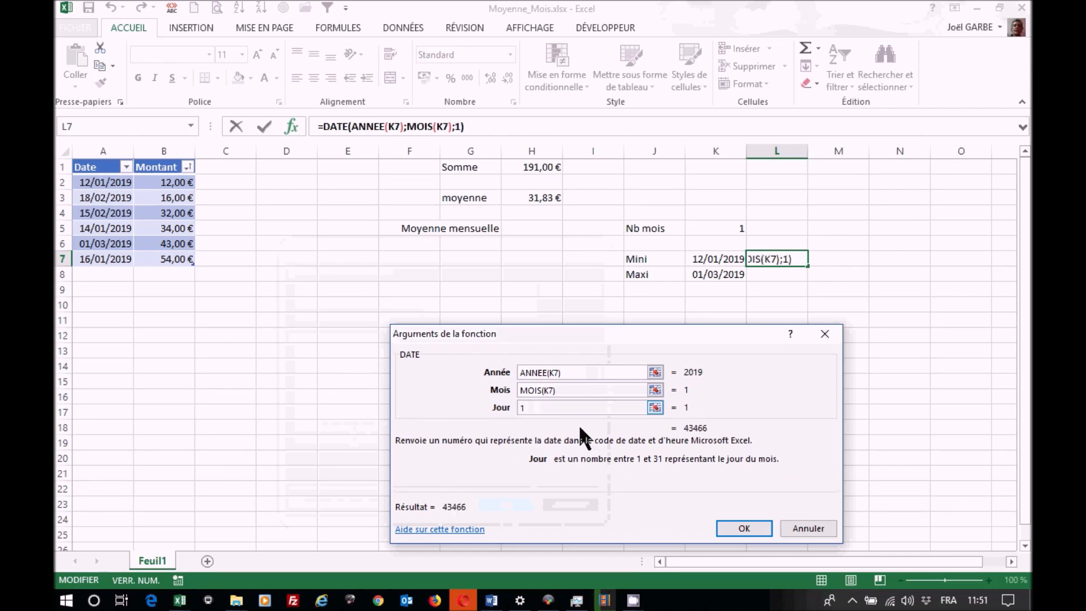
{"action": "left_click", "coordinate": [744, 527]}
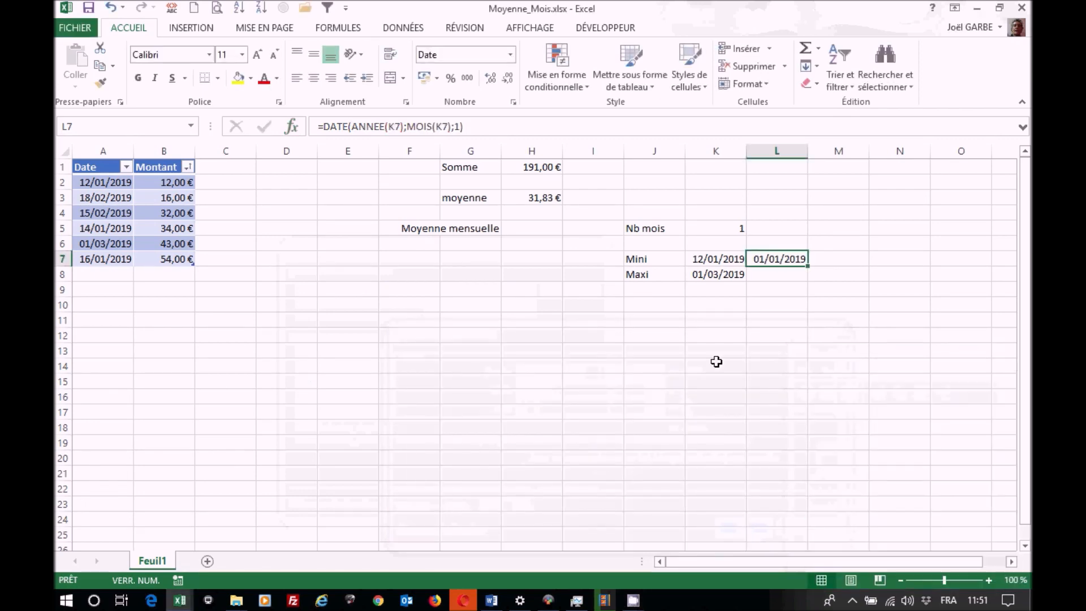
Insert FIN.MOIS in L8 with K8 as Date_départ and 0 as Mois, and format the cell as Date courte.
{"action": "left_click", "coordinate": [767, 274]}
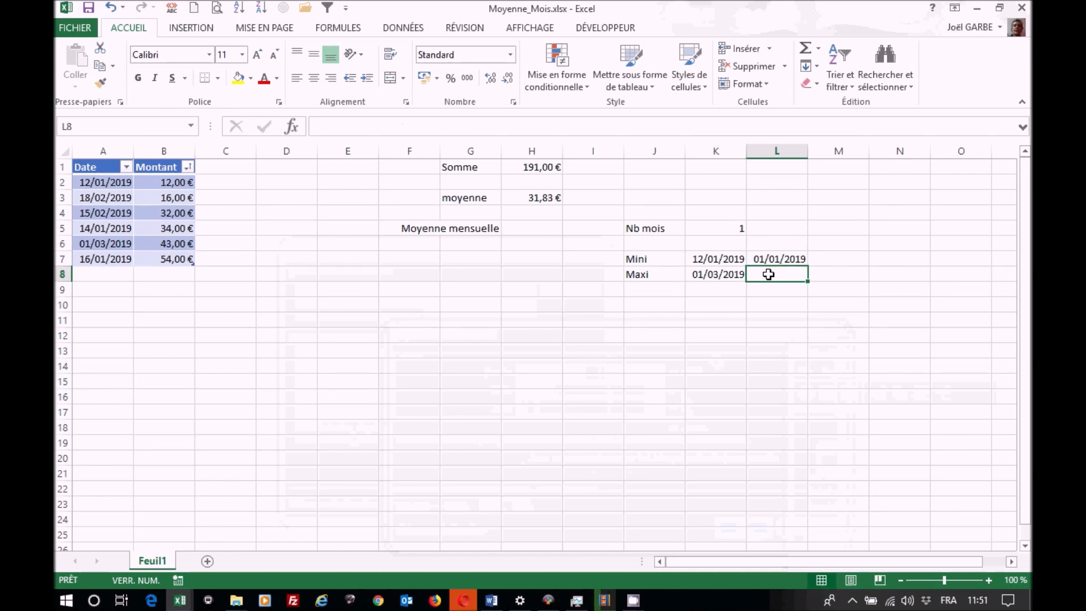
{"action": "left_click", "coordinate": [291, 126]}
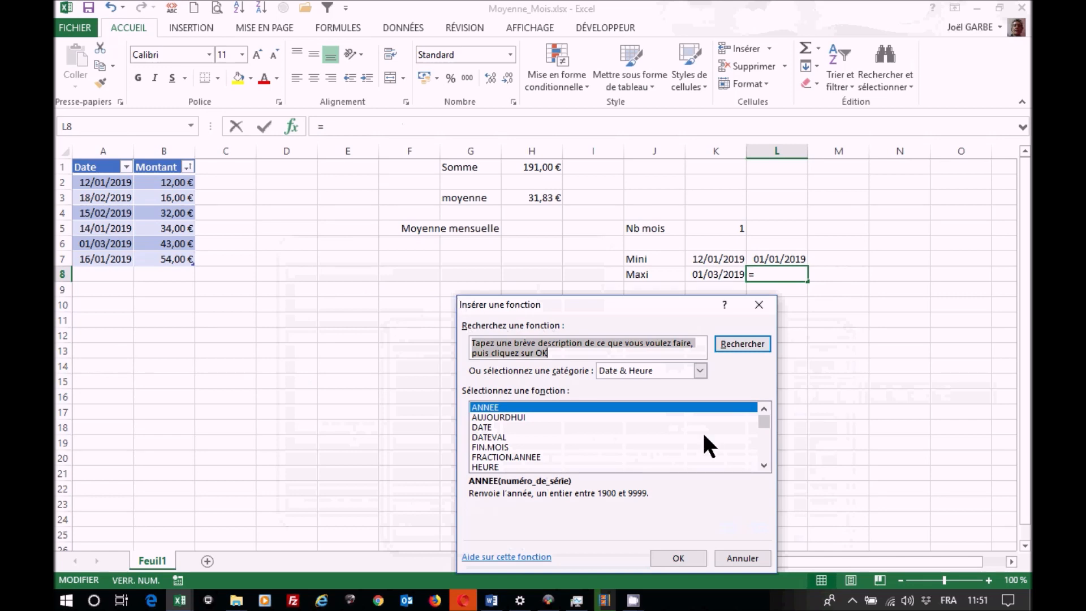
{"action": "left_click", "coordinate": [497, 448]}
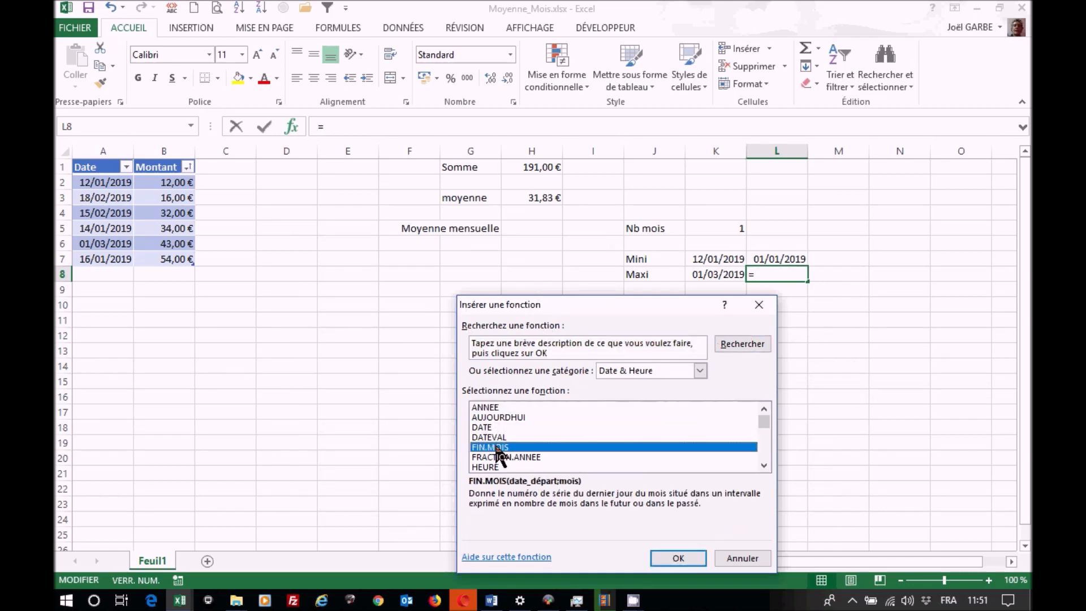
{"action": "left_click", "coordinate": [676, 560]}
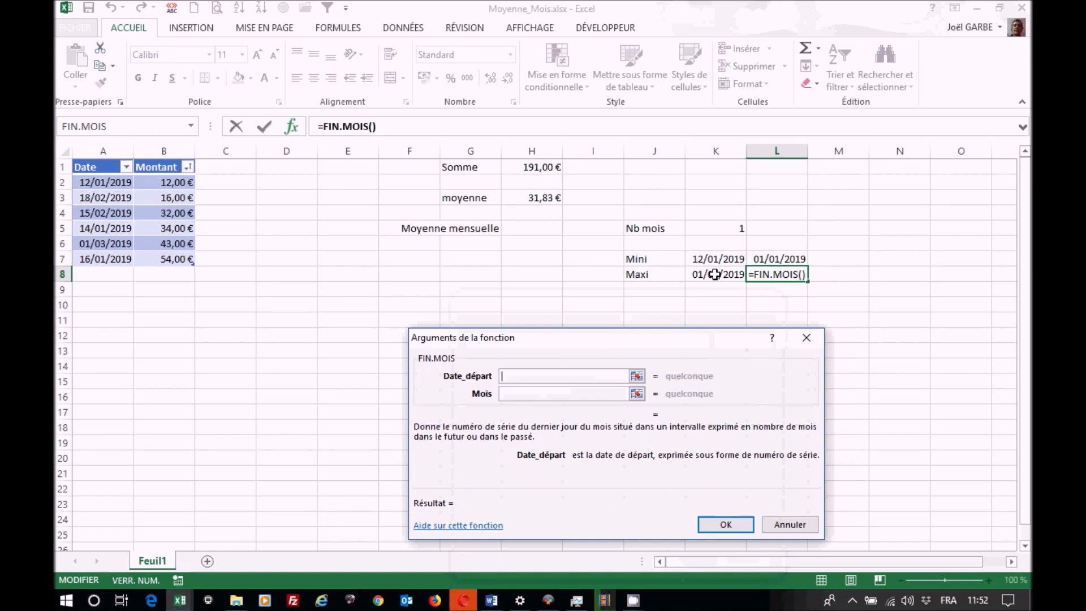
{"action": "left_click", "coordinate": [715, 275]}
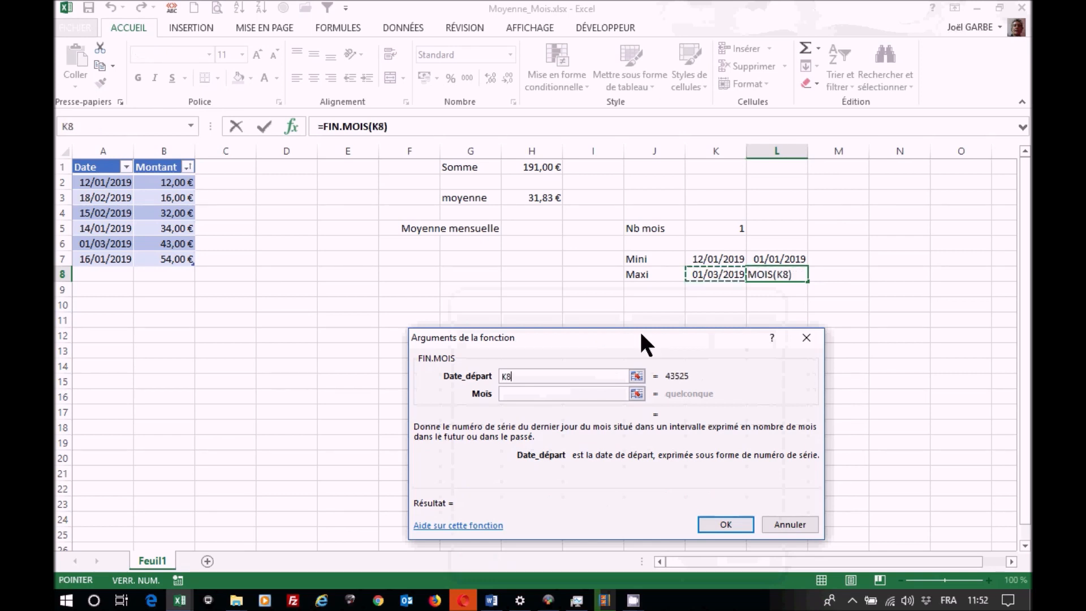
{"action": "left_click", "coordinate": [544, 394]}
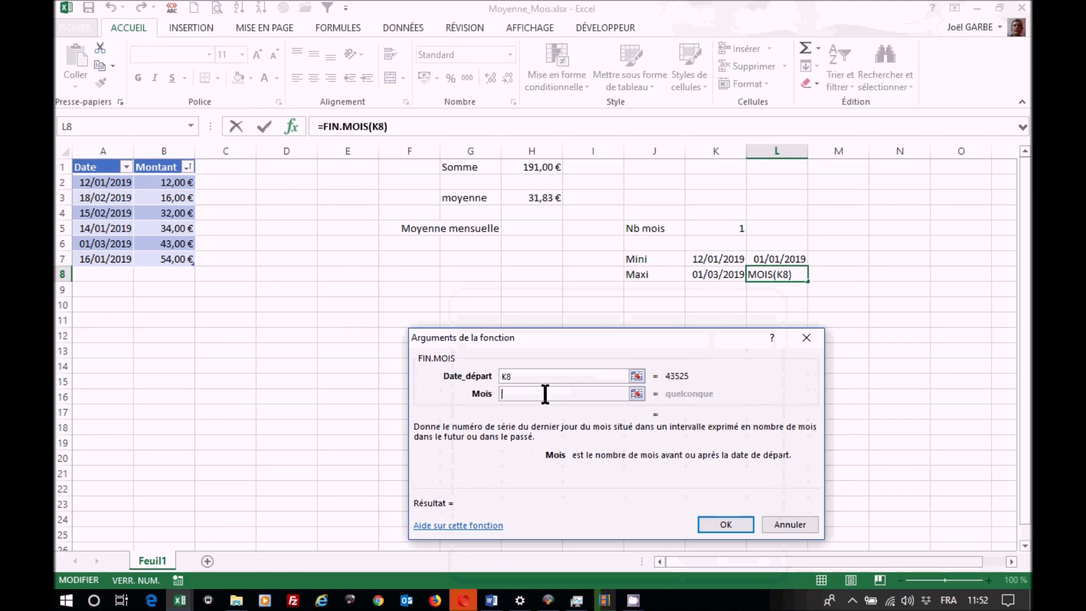
{"action": "type", "text": "0"}
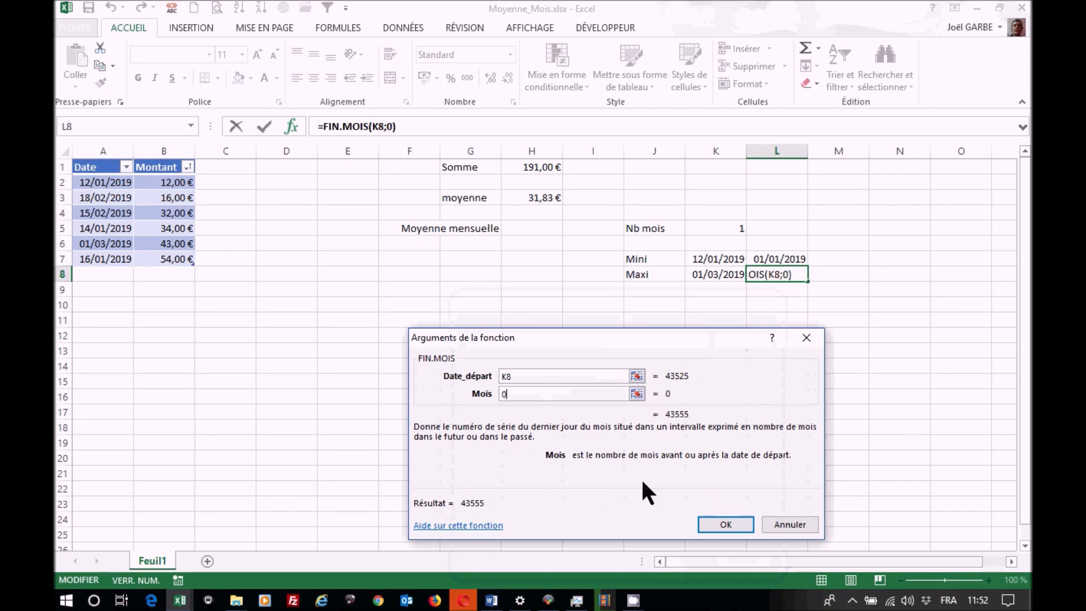
{"action": "left_click", "coordinate": [726, 524]}
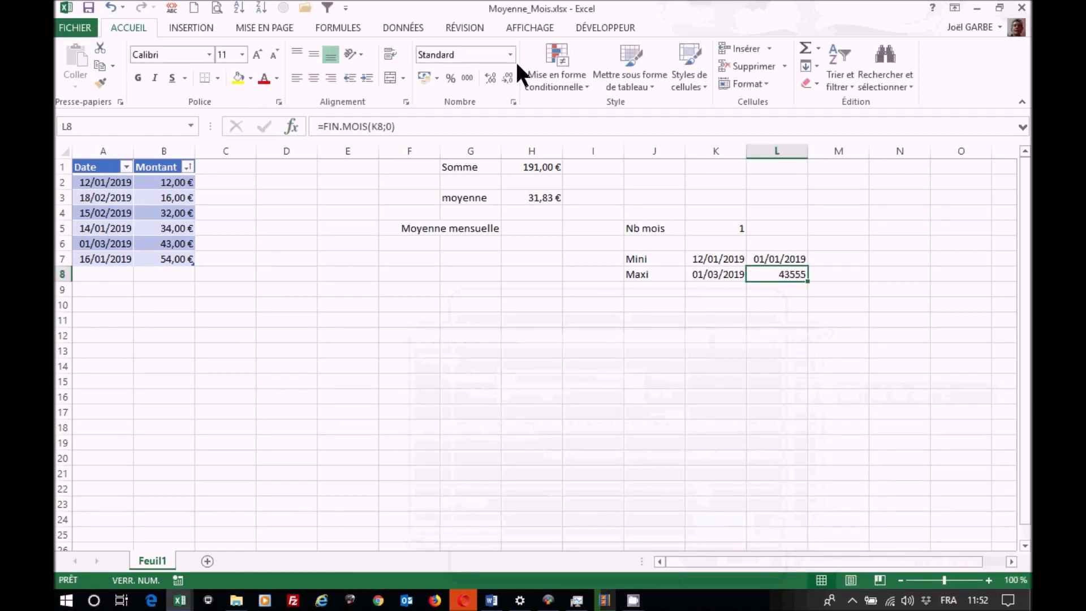
{"action": "left_click", "coordinate": [510, 55]}
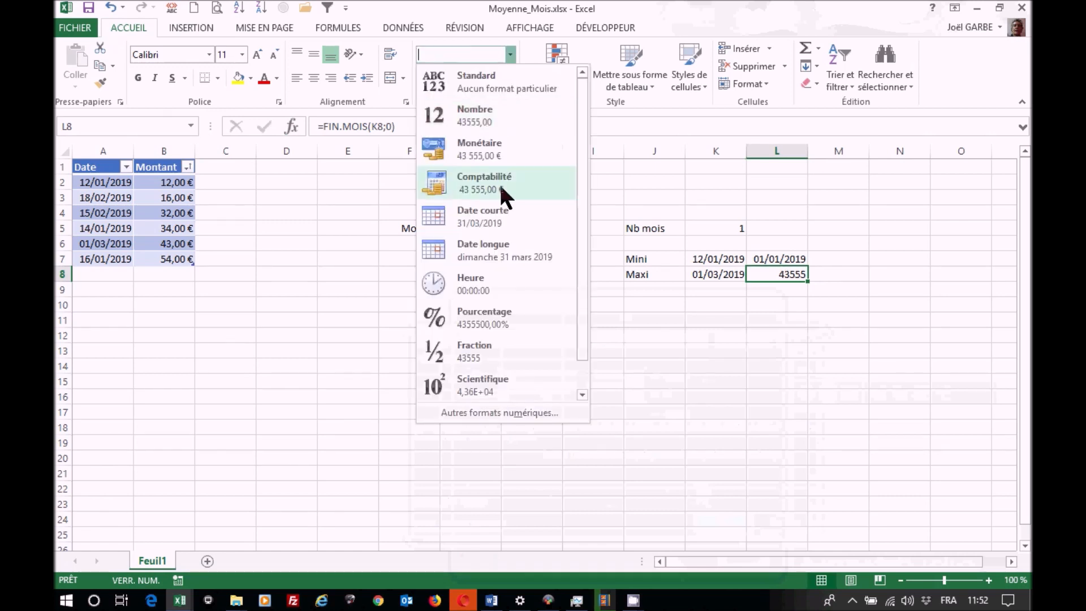
{"action": "left_click", "coordinate": [499, 217]}
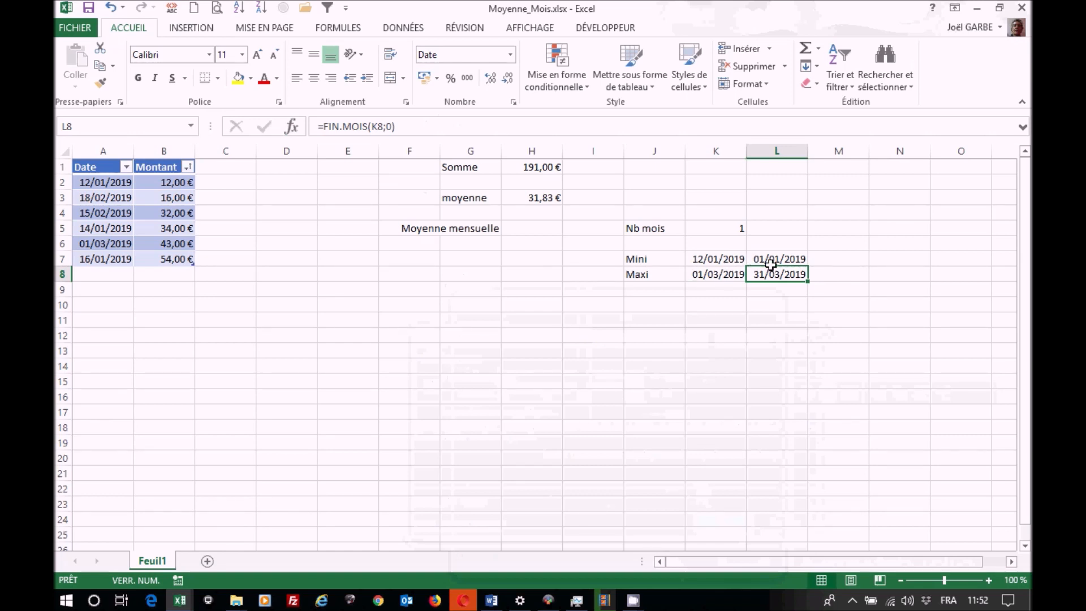
Replace A2 and A7 in the DATEDIF formula of the Nb mois cell K5 with L7 and L8.
{"action": "left_click", "coordinate": [720, 229]}
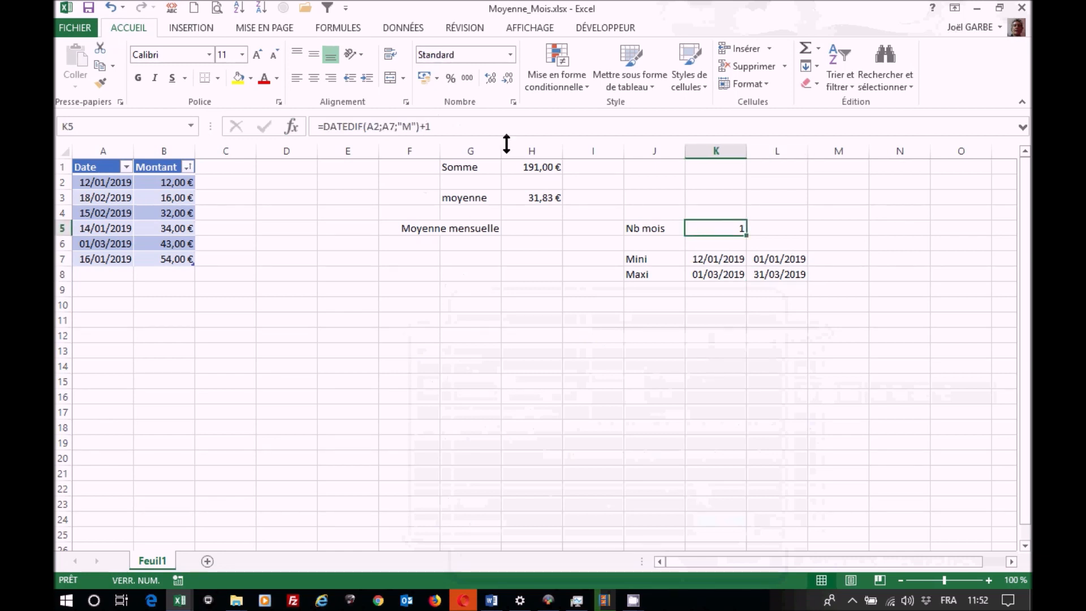
{"action": "left_click", "coordinate": [372, 126]}
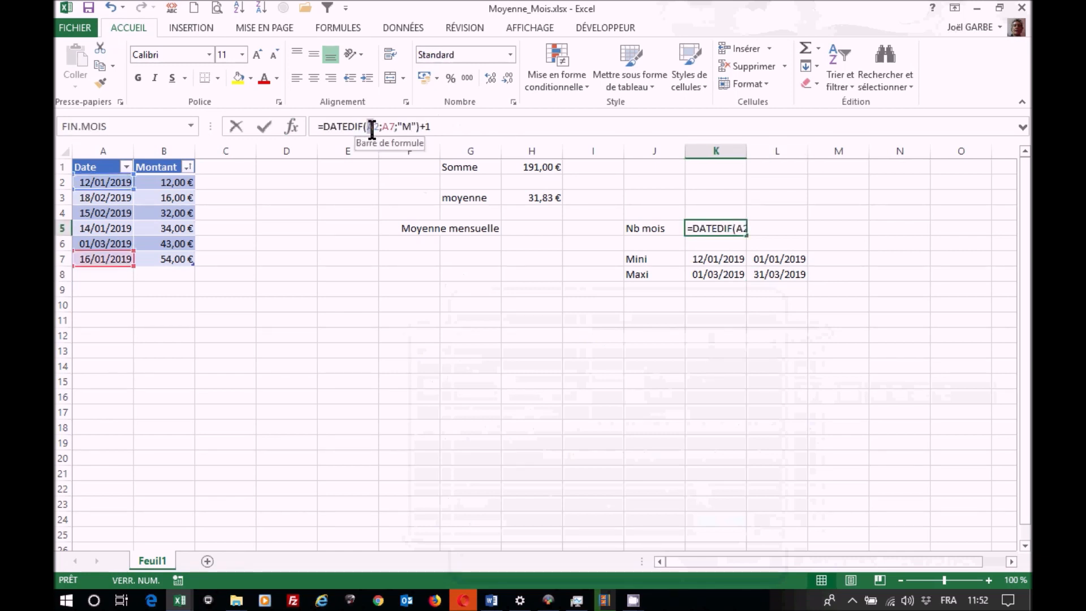
{"action": "double_click", "coordinate": [374, 126]}
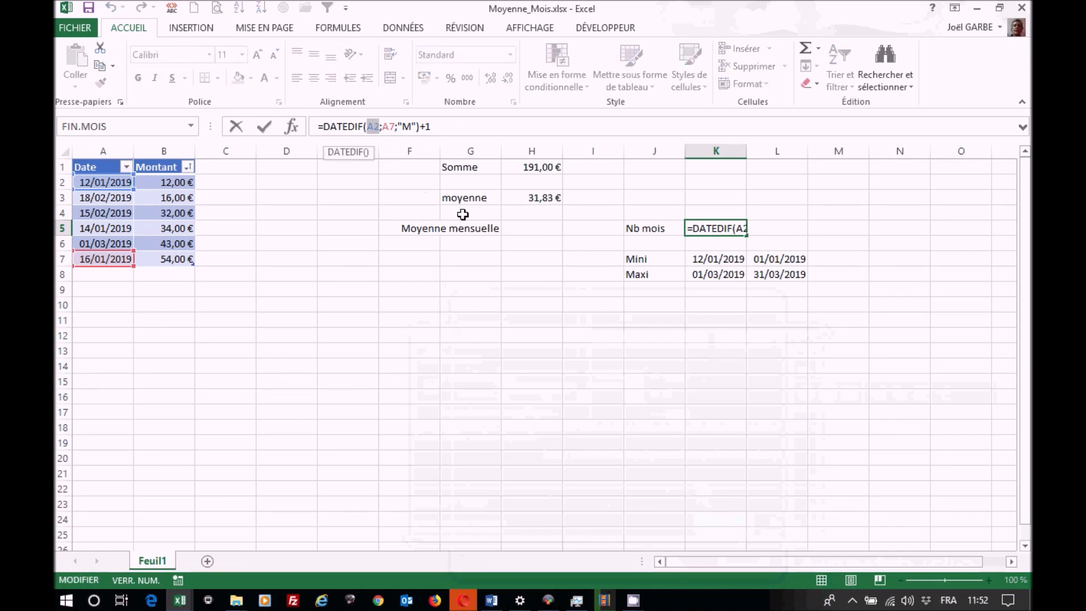
{"action": "left_click", "coordinate": [782, 258]}
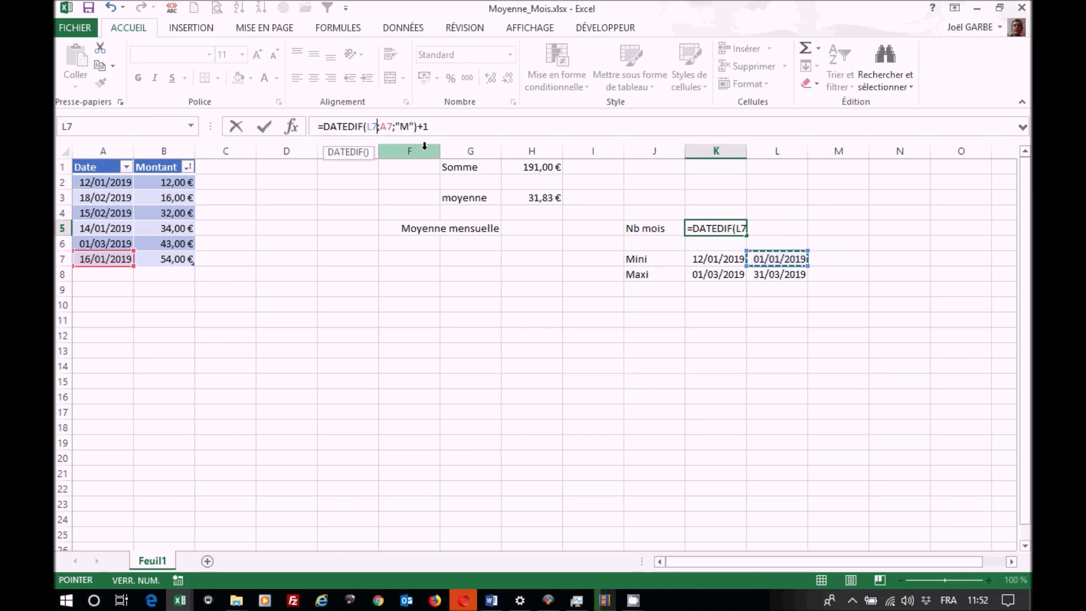
{"action": "double_click", "coordinate": [389, 126]}
{"action": "left_click", "coordinate": [790, 275]}
{"action": "key", "text": "Return"}
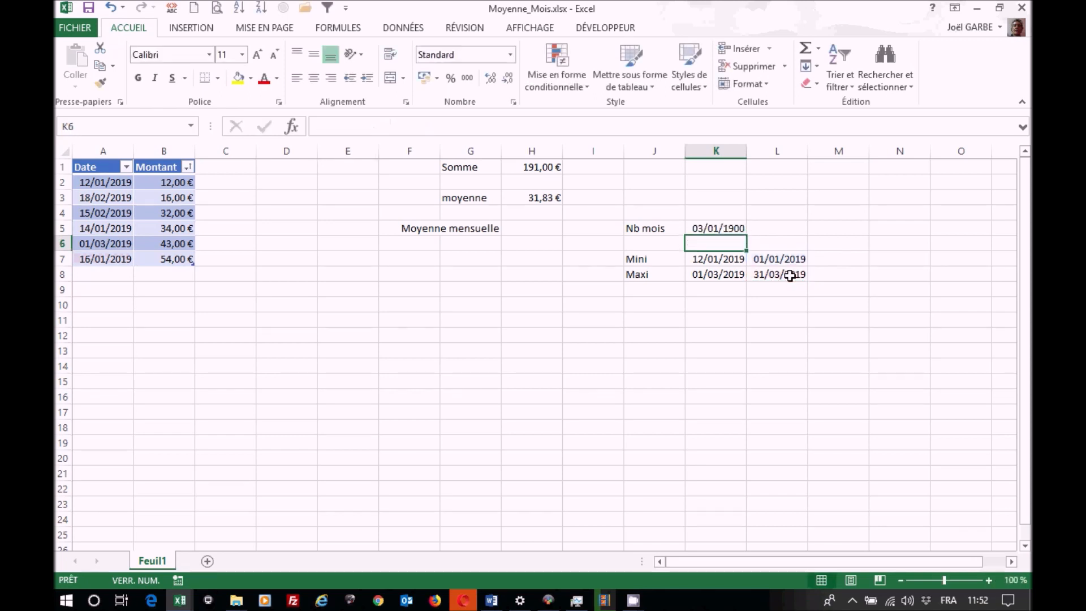
Apply the Nombre format to the month count in K5.
{"action": "left_click", "coordinate": [719, 225]}
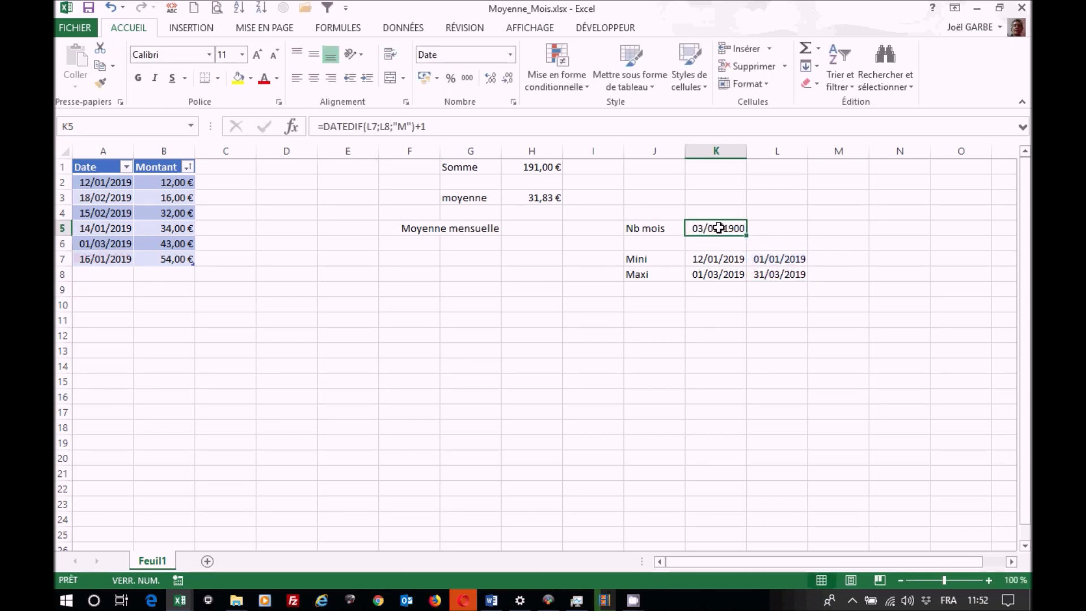
{"action": "left_click", "coordinate": [510, 55]}
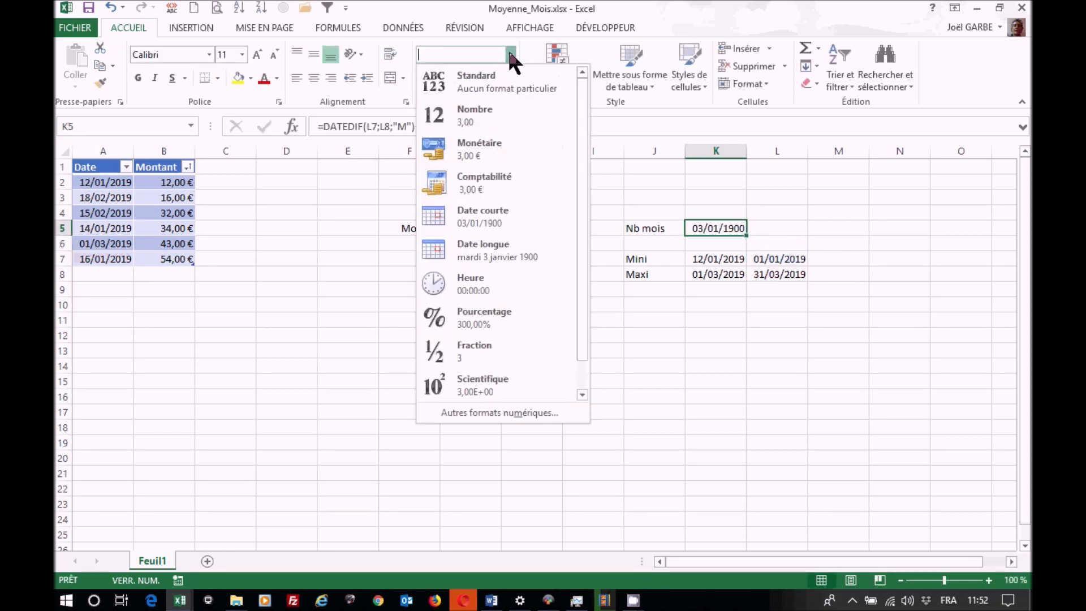
{"action": "left_click", "coordinate": [482, 115]}
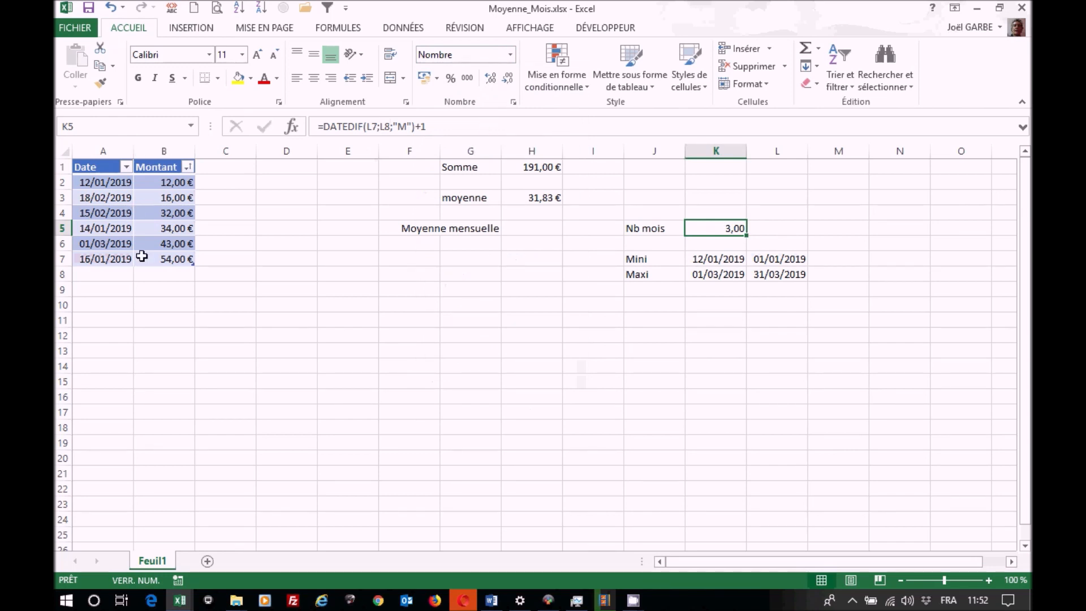
Calculate the Moyenne mensuelle in H5 by dividing the Somme by the Nb mois with =H1/K5.
{"action": "left_click", "coordinate": [532, 228]}
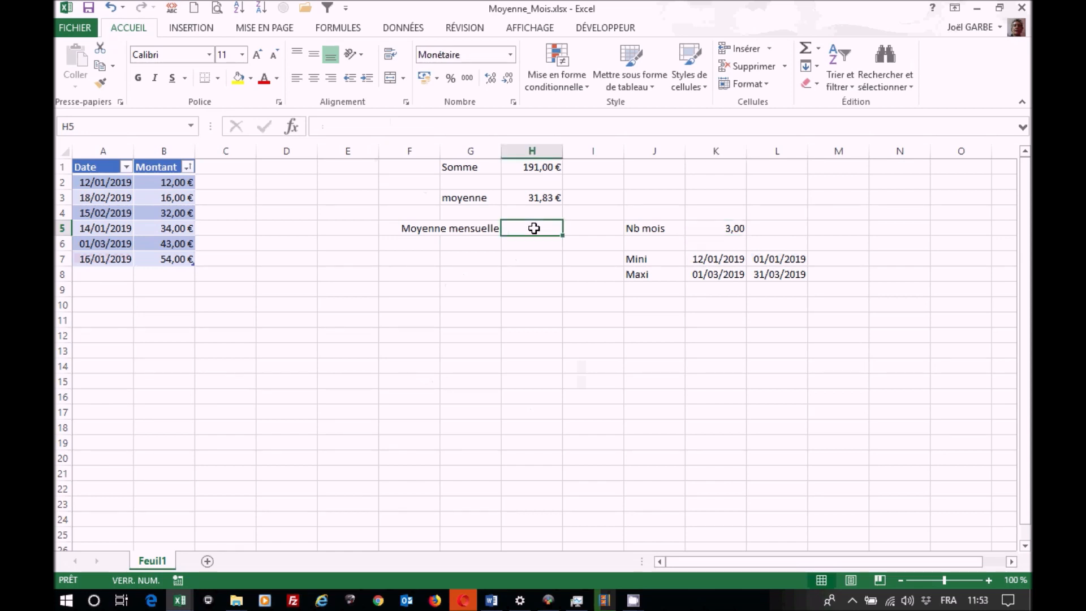
{"action": "type", "text": "="}
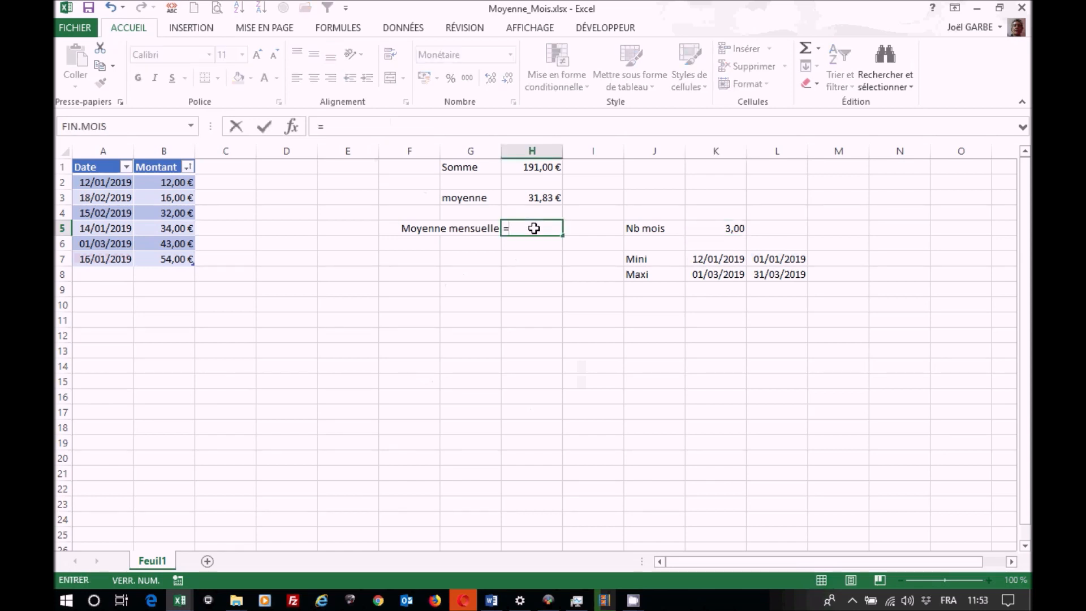
{"action": "left_click", "coordinate": [531, 169]}
{"action": "type", "text": "/"}
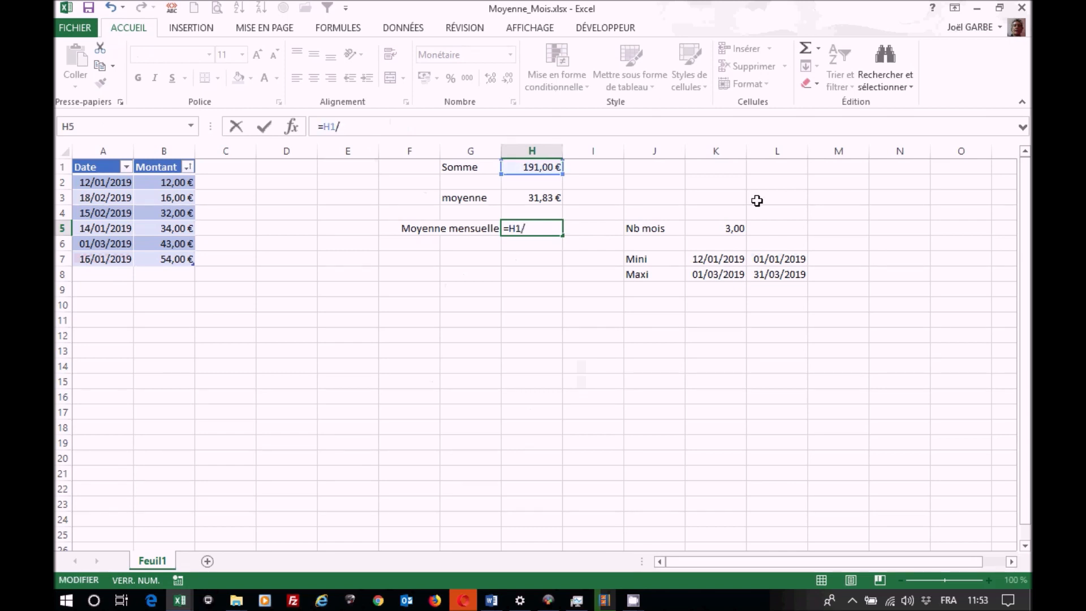
{"action": "left_click", "coordinate": [728, 227]}
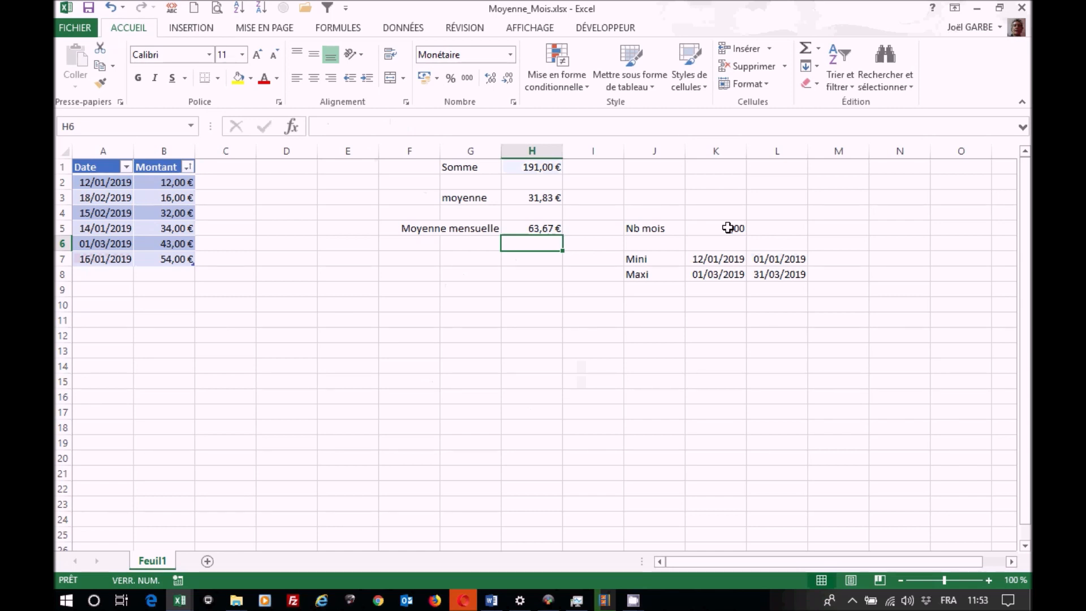
{"action": "left_click", "coordinate": [534, 229]}
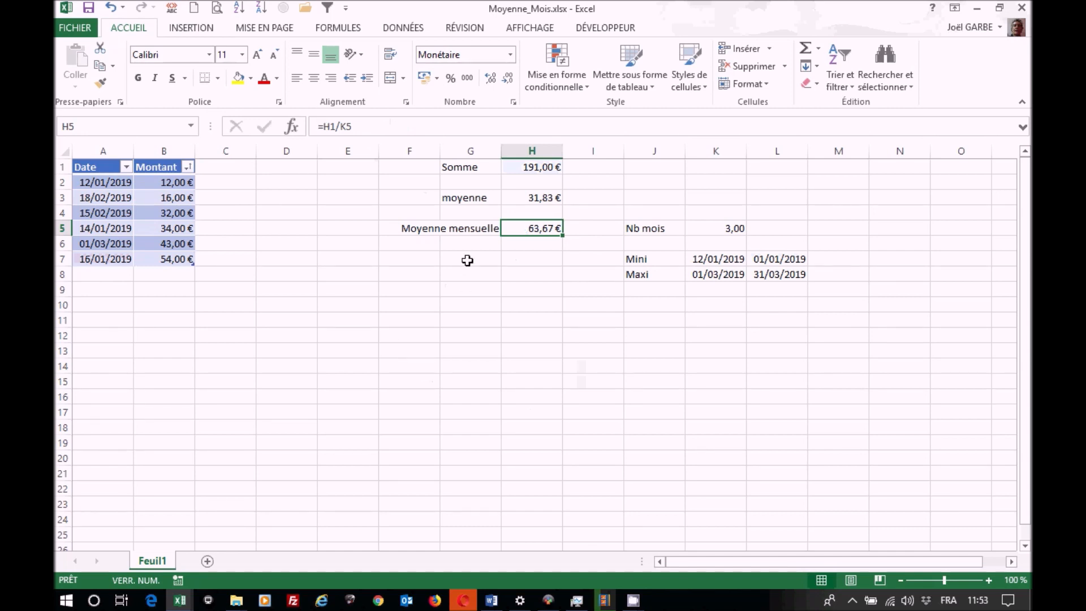
Copy the expression SOMME(Tableau1[Montant]) from the formula in H1 without its equals sign, leaving that cell unedited.
{"action": "left_click", "coordinate": [531, 167]}
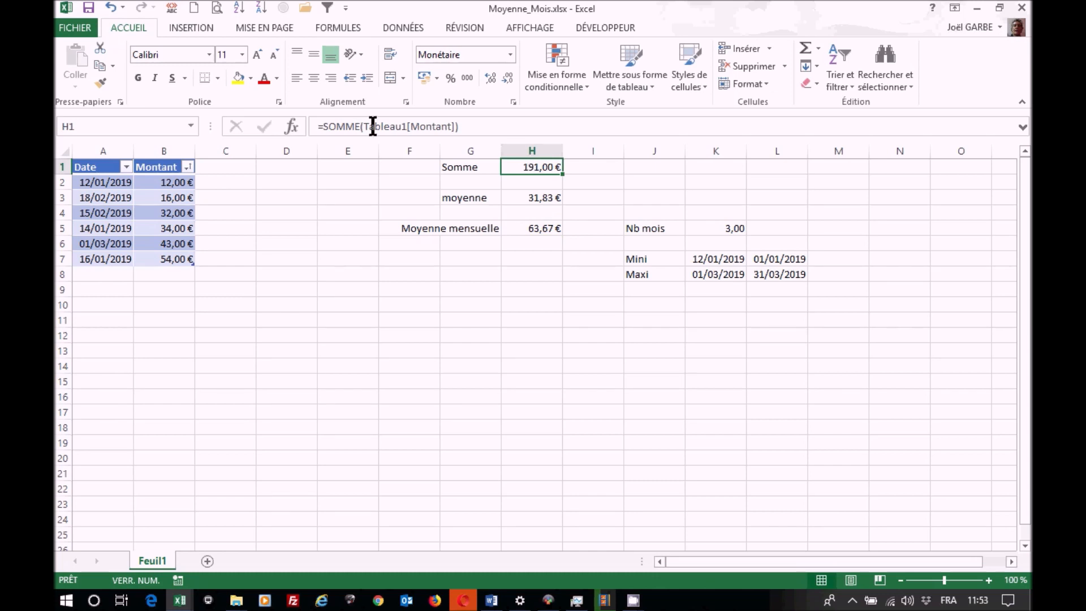
{"action": "left_click", "coordinate": [324, 126]}
{"action": "left_click_drag", "start_coordinate": [485, 123], "coordinate": [492, 125]}
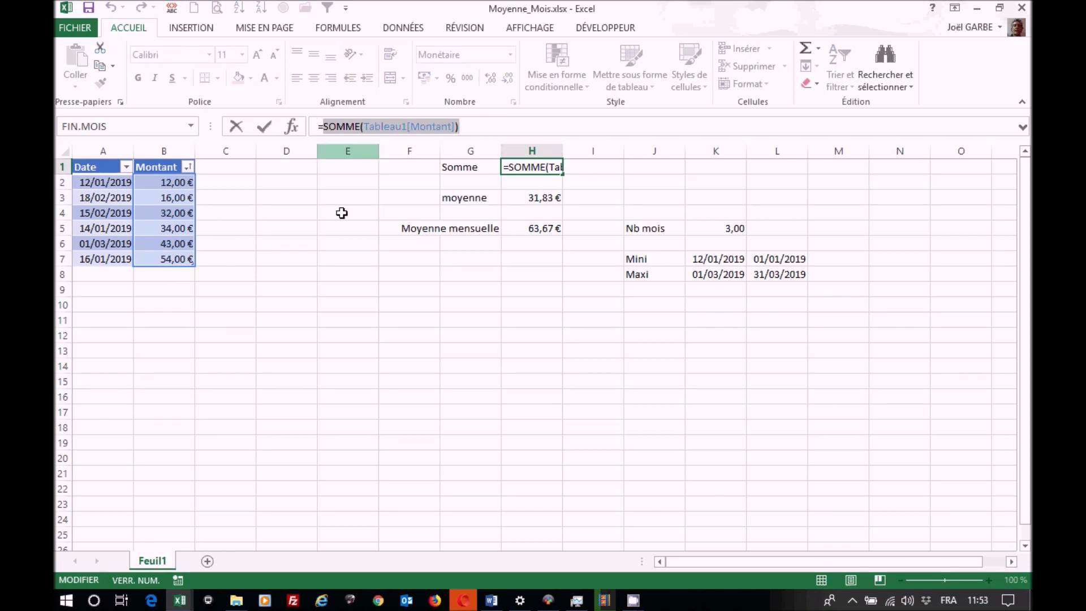
{"action": "key", "text": "ctrl+c"}
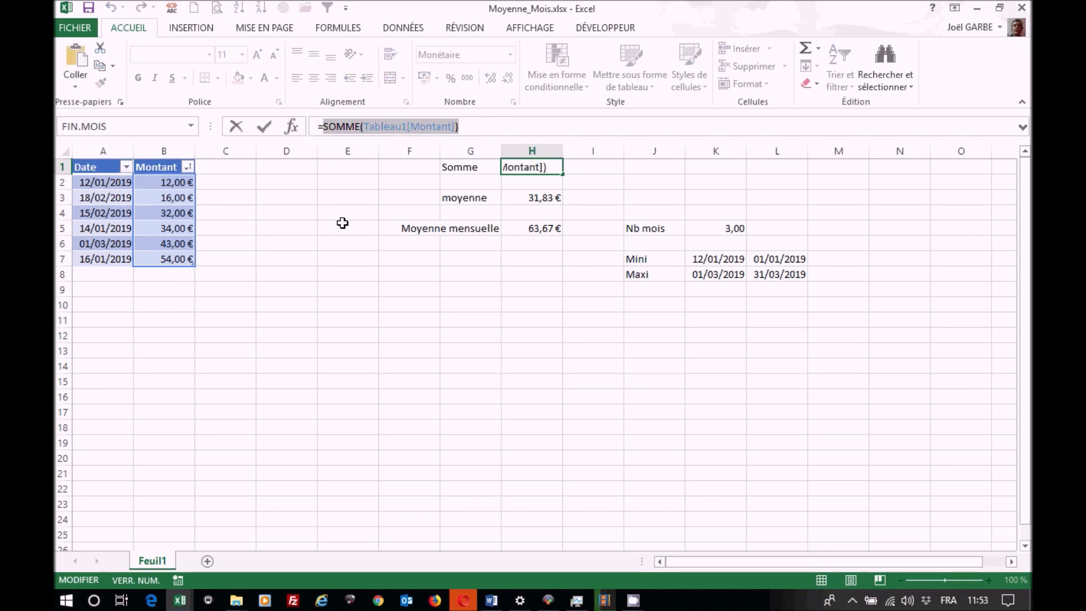
{"action": "key", "text": "Escape"}
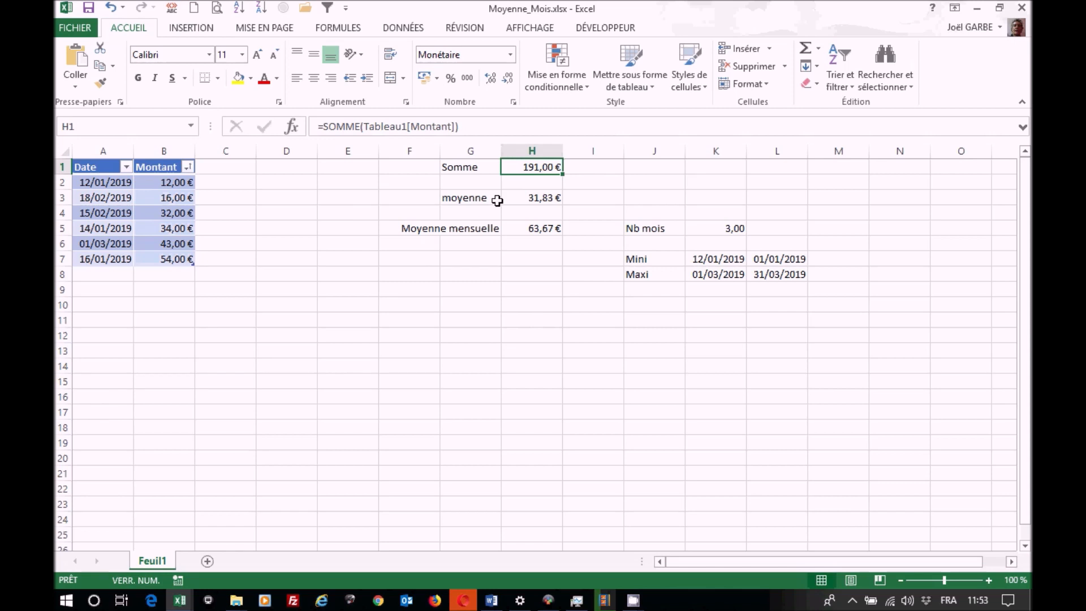
Replace the H1 reference in the Moyenne mensuelle formula of H5 with the copied SOMME(Tableau1[Montant]) expression.
{"action": "left_click", "coordinate": [542, 228]}
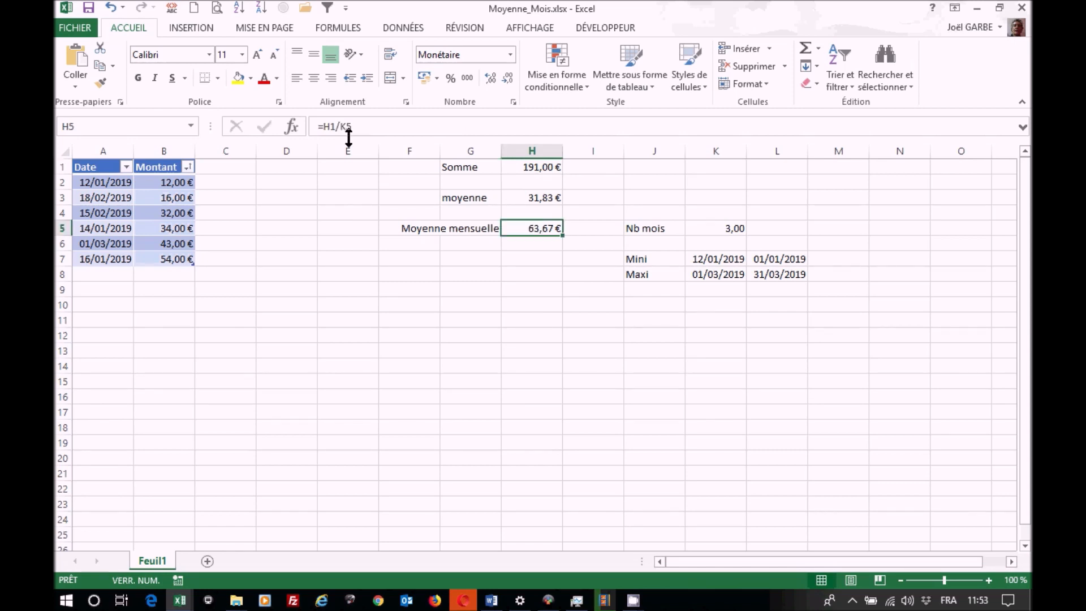
{"action": "left_click", "coordinate": [328, 125]}
{"action": "double_click", "coordinate": [333, 125]}
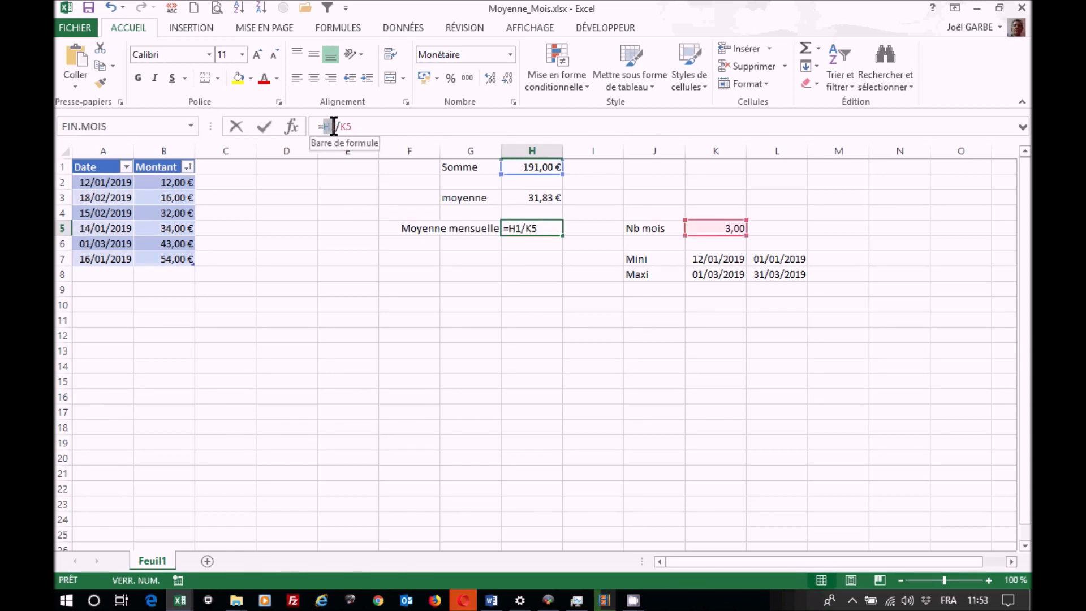
{"action": "key", "text": "ctrl+v"}
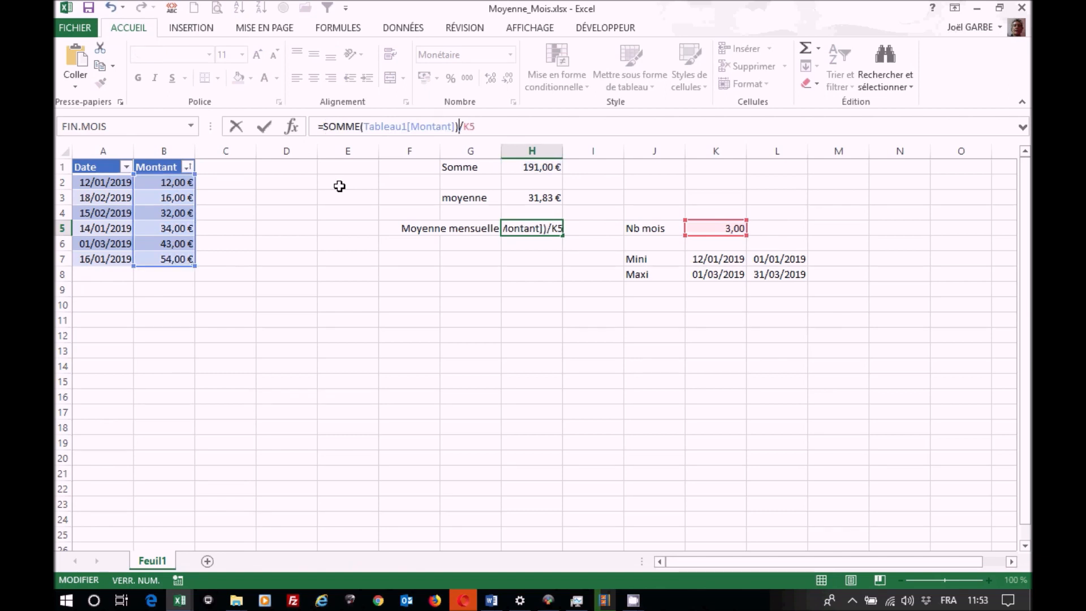
{"action": "key", "text": "Return"}
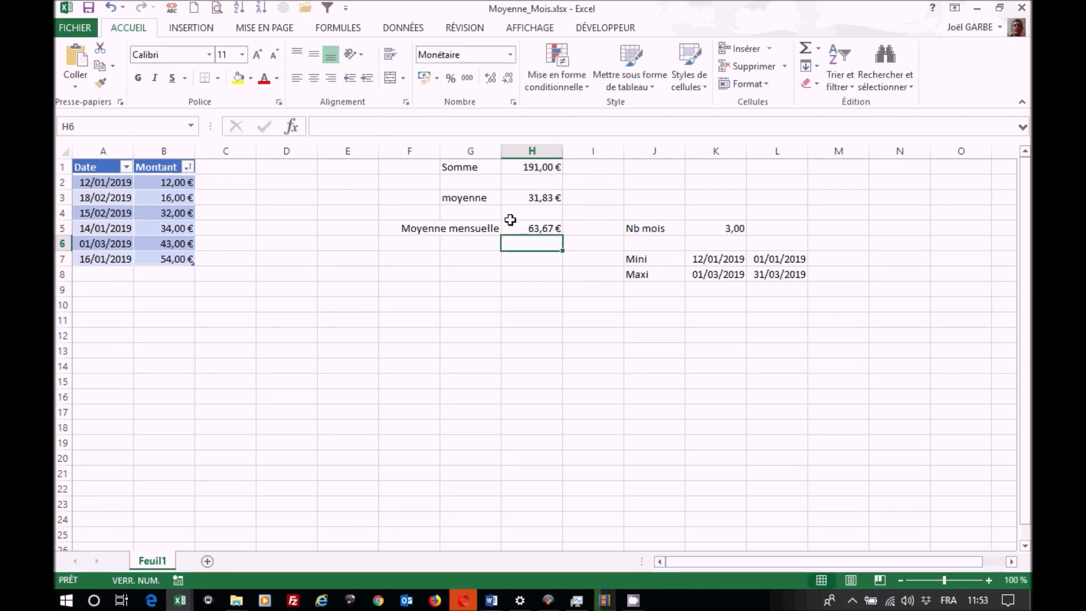
{"action": "left_click", "coordinate": [550, 228]}
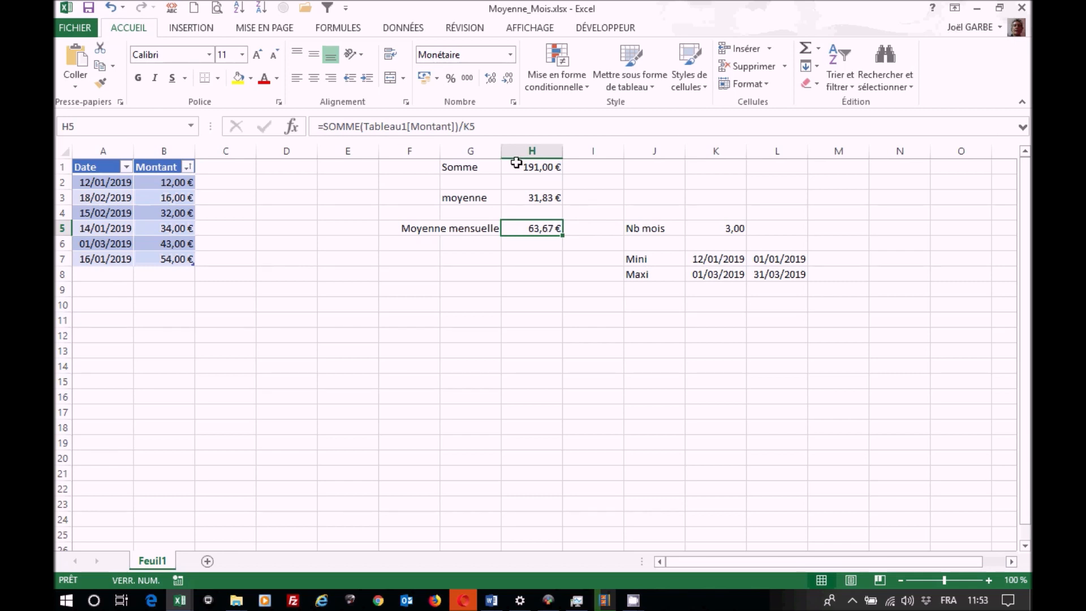
Copy the expression DATEDIF(L7;L8;"M")+1 from the Nb mois formula in K5 without its equals sign, leaving that cell unedited.
{"action": "left_click", "coordinate": [724, 229]}
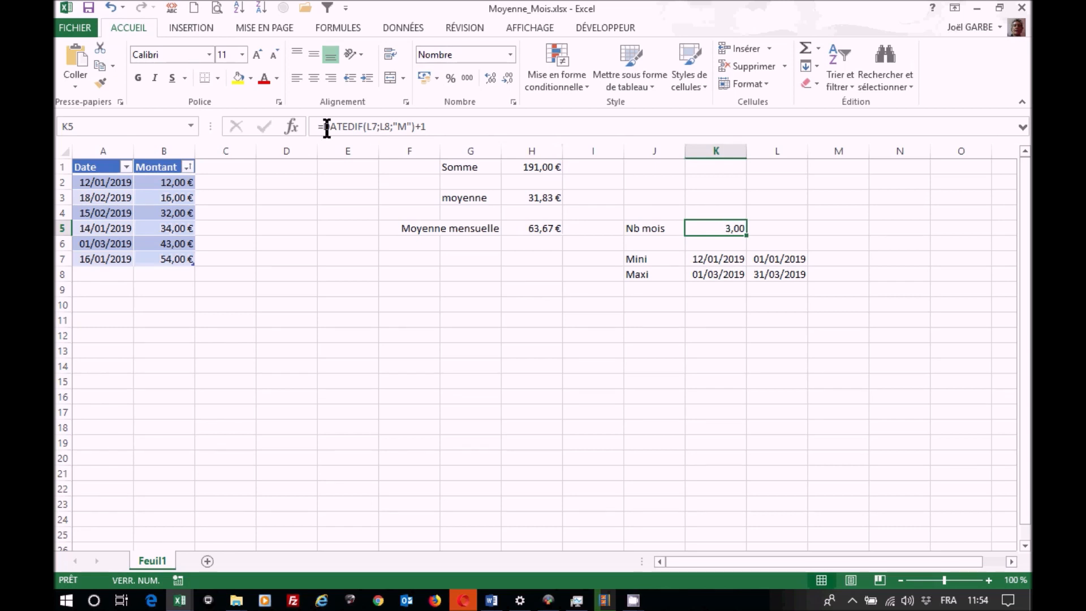
{"action": "left_click_drag", "start_coordinate": [326, 126], "coordinate": [440, 126]}
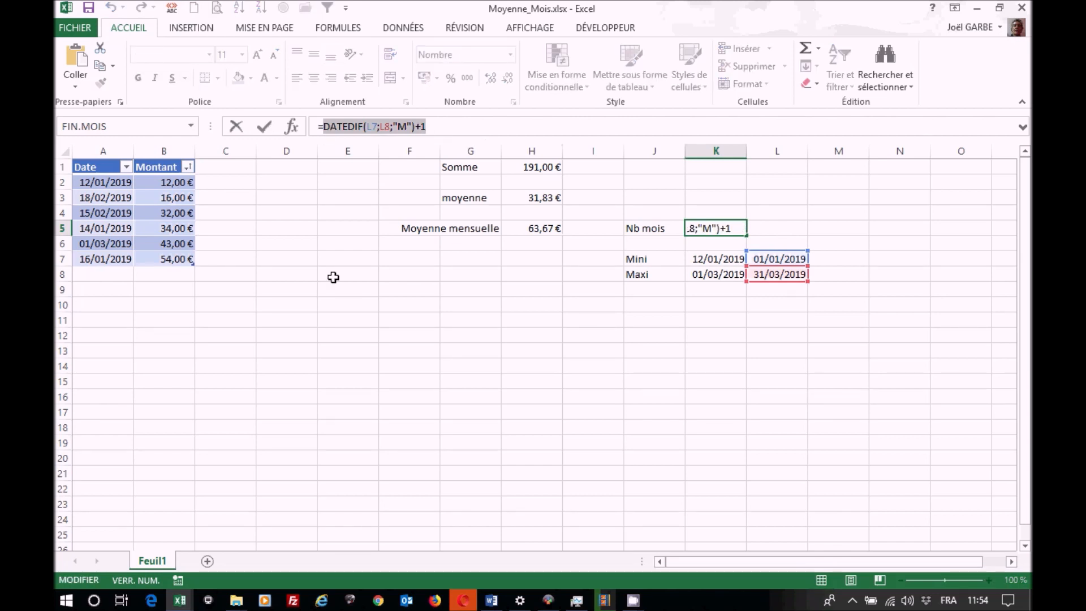
{"action": "key", "text": "Escape"}
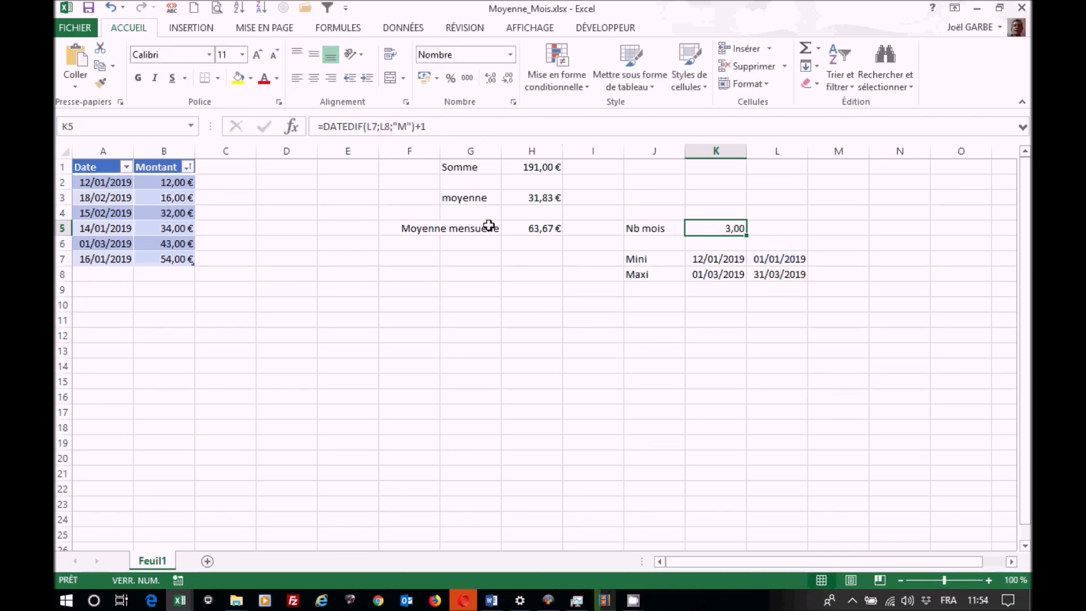
Replace the K5 reference in the Moyenne mensuelle formula of H5 with the copied DATEDIF(L7;L8;"M")+1 expression.
{"action": "left_click", "coordinate": [537, 229]}
{"action": "left_click_drag", "start_coordinate": [464, 128], "coordinate": [492, 126]}
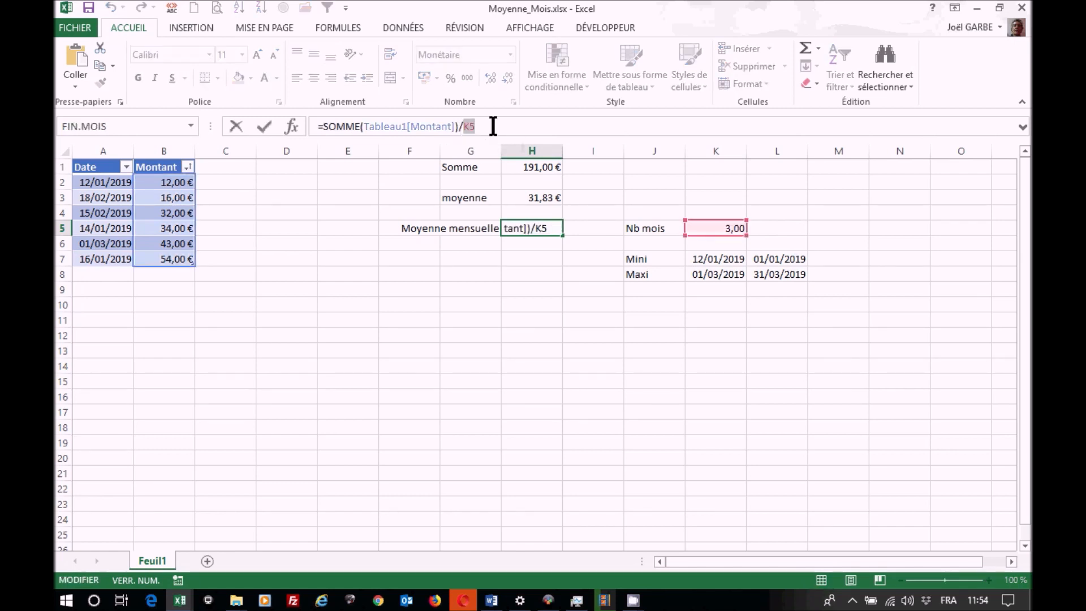
{"action": "key", "text": "ctrl+v"}
{"action": "key", "text": "Return"}
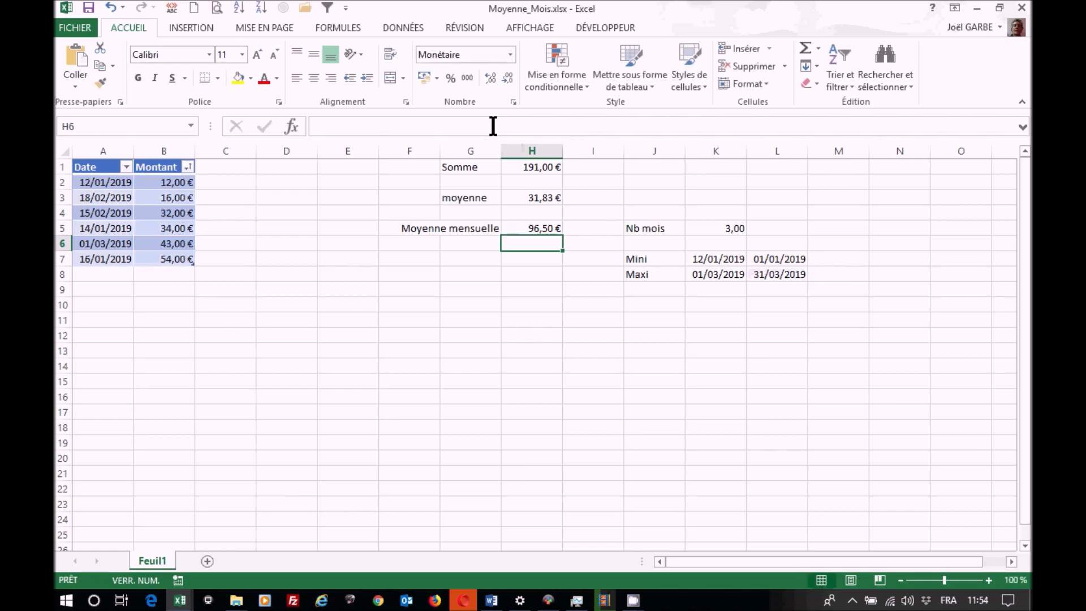
{"action": "left_click", "coordinate": [541, 232]}
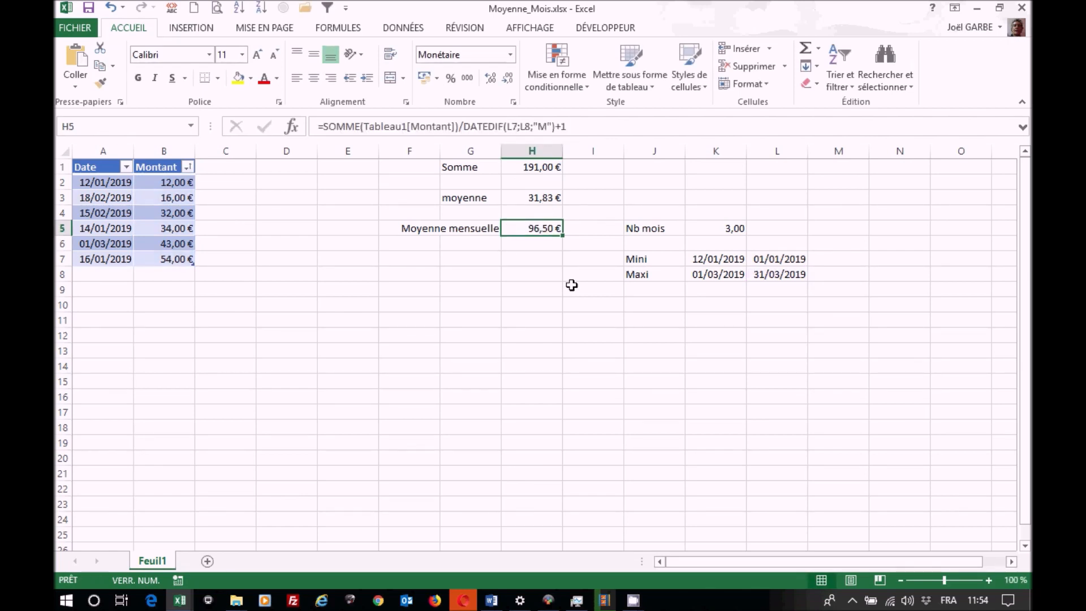
Copy the expression DATE(ANNEE(K7);MOIS(K7);1) from the formula in L7 without its equals sign, leaving that cell unedited.
{"action": "left_click", "coordinate": [777, 258]}
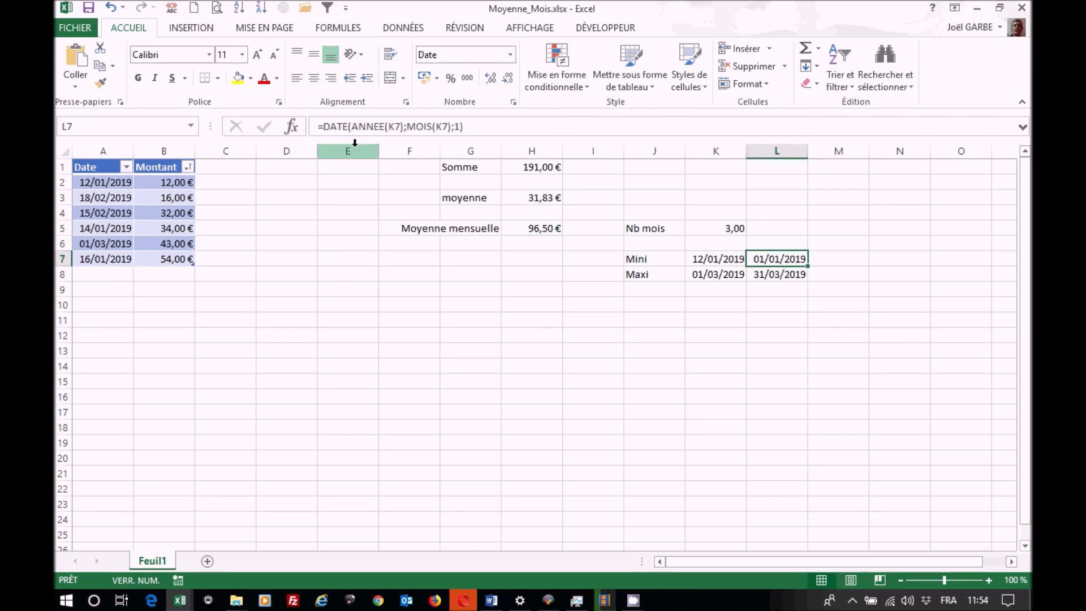
{"action": "left_click_drag", "start_coordinate": [322, 125], "coordinate": [491, 119]}
{"action": "key", "text": "ctrl+c"}
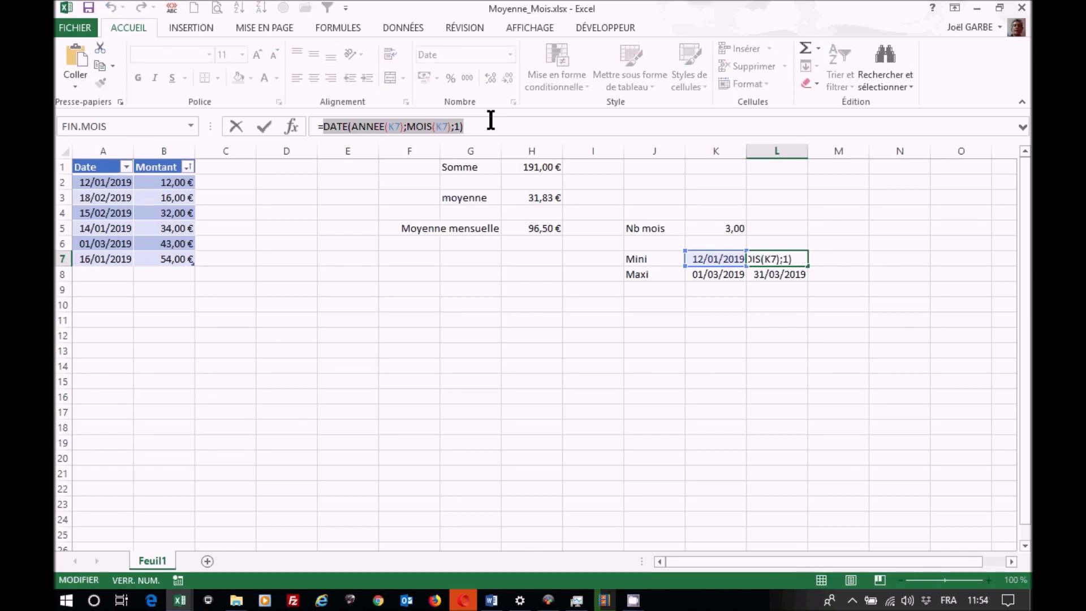
{"action": "key", "text": "Escape"}
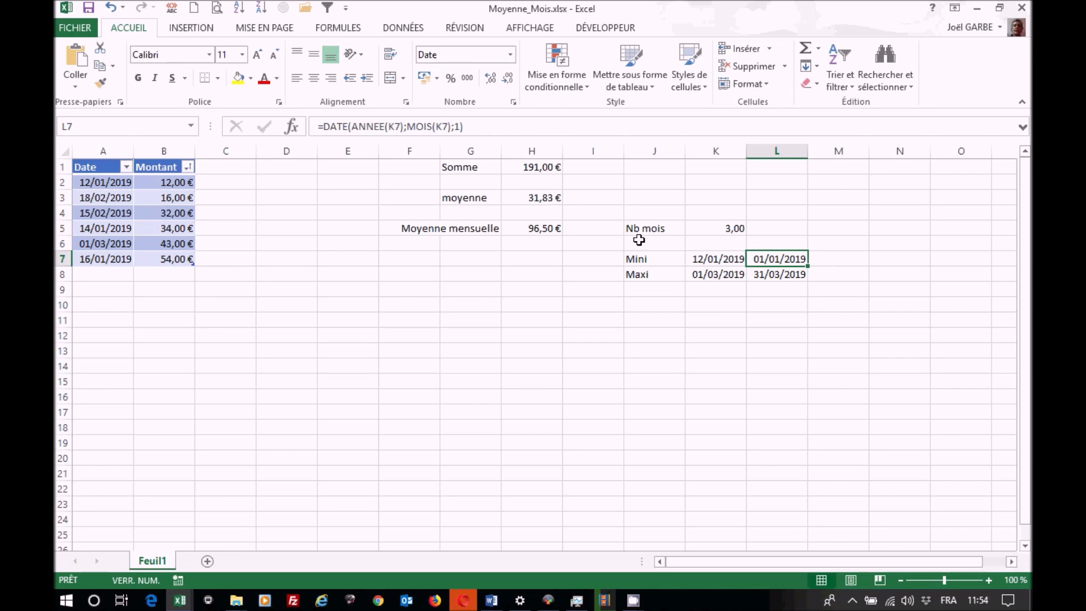
Replace the L7 reference inside DATEDIF in the H5 formula with the copied DATE(ANNEE(K7);MOIS(K7);1) expression.
{"action": "left_click", "coordinate": [536, 228]}
{"action": "left_click", "coordinate": [510, 127]}
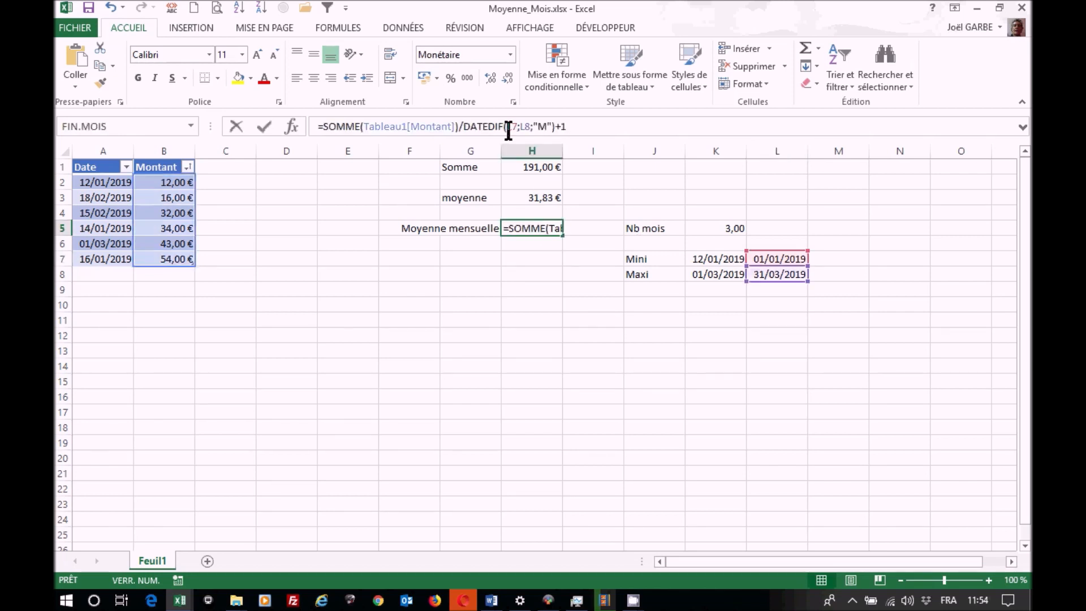
{"action": "double_click", "coordinate": [512, 127]}
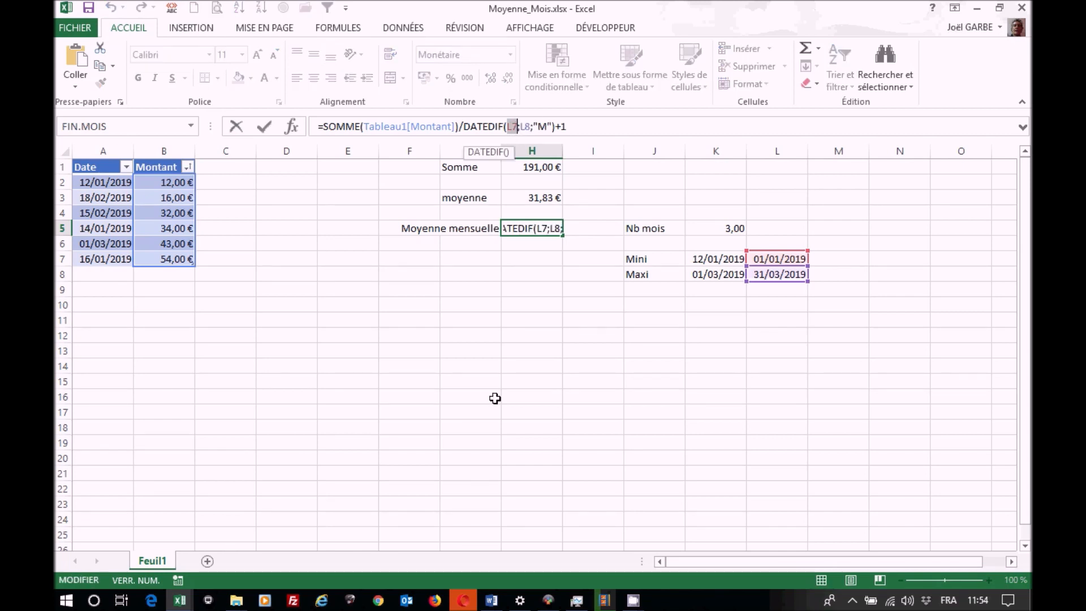
{"action": "key", "text": "ctrl+v"}
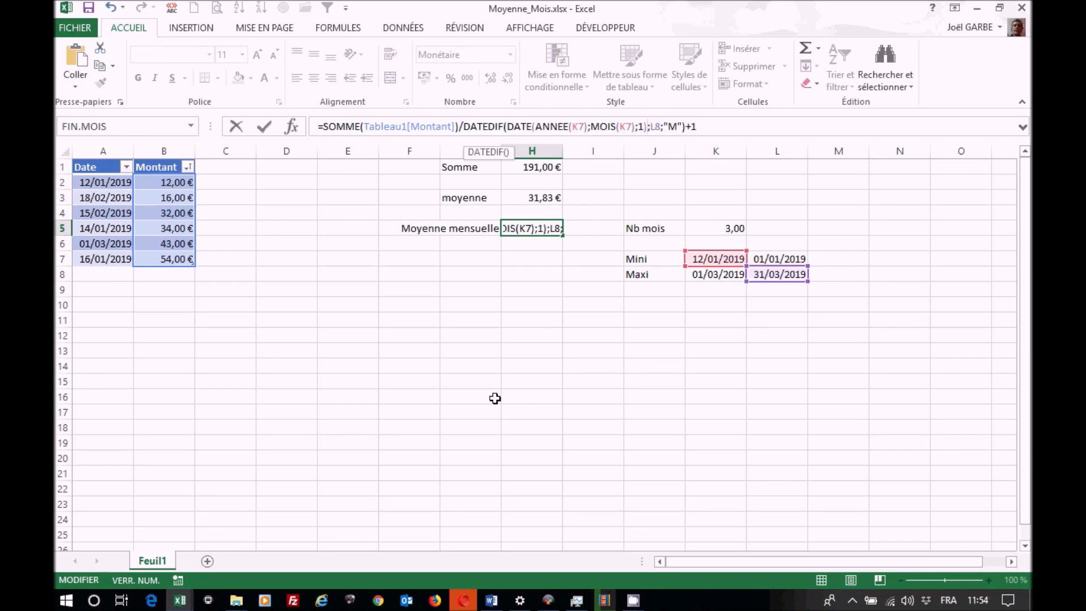
{"action": "key", "text": "Return"}
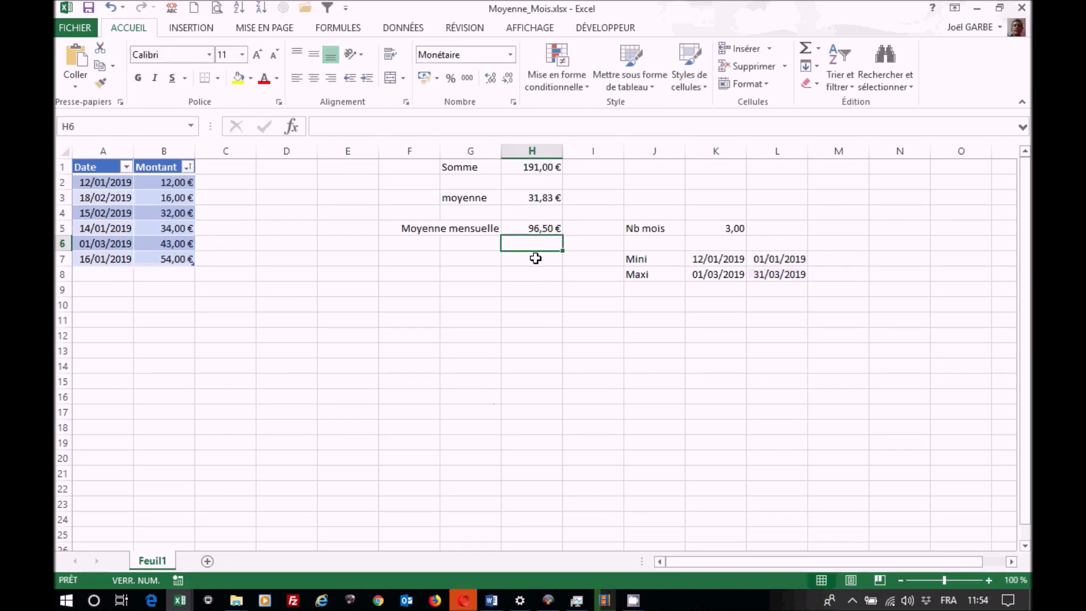
{"action": "left_click", "coordinate": [529, 227]}
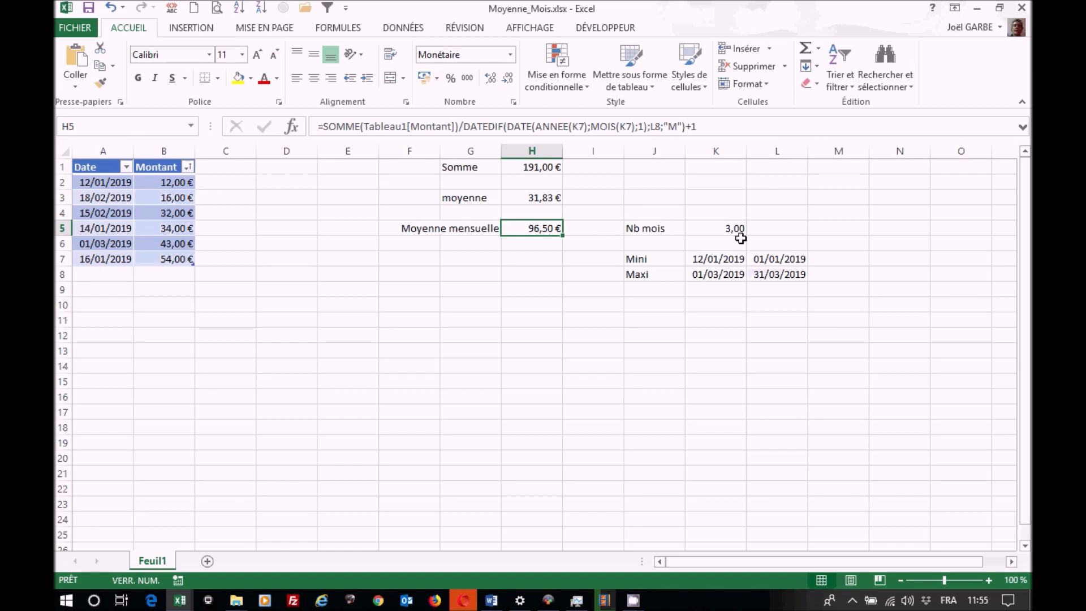
Copy the expression FIN.MOIS(K8;0) from the formula in L8 without its equals sign, leaving that cell unedited.
{"action": "left_click", "coordinate": [784, 276]}
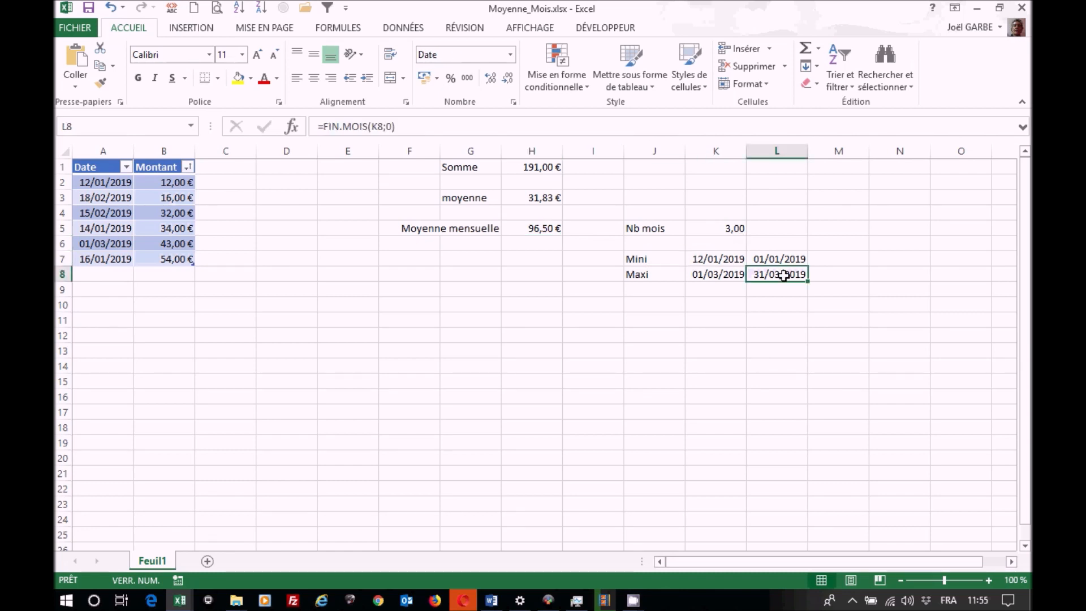
{"action": "left_click_drag", "start_coordinate": [323, 126], "coordinate": [426, 128]}
{"action": "key", "text": "ctrl+c"}
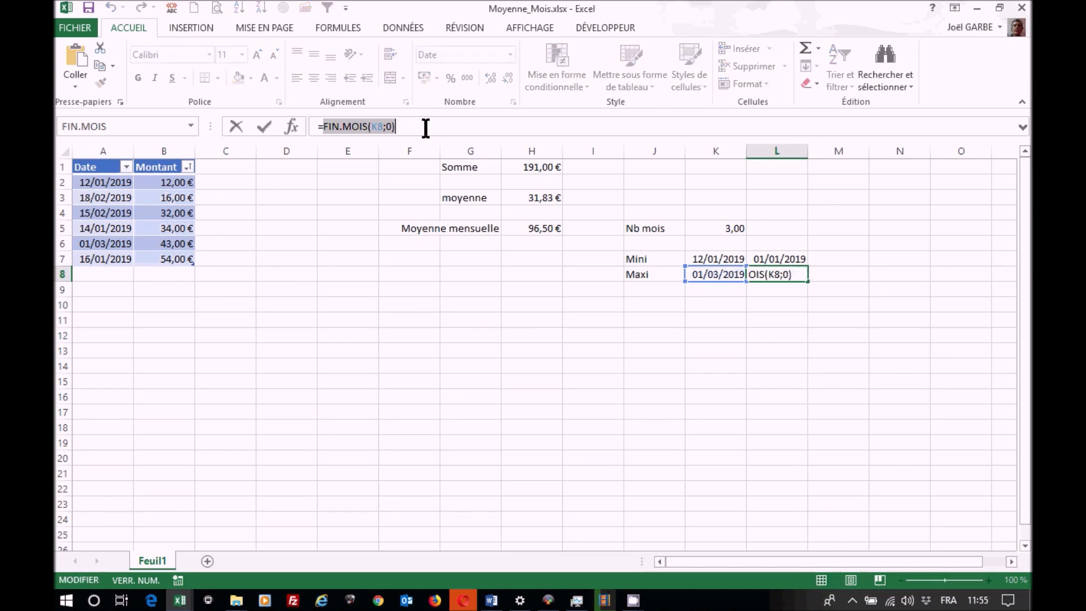
{"action": "key", "text": "Escape"}
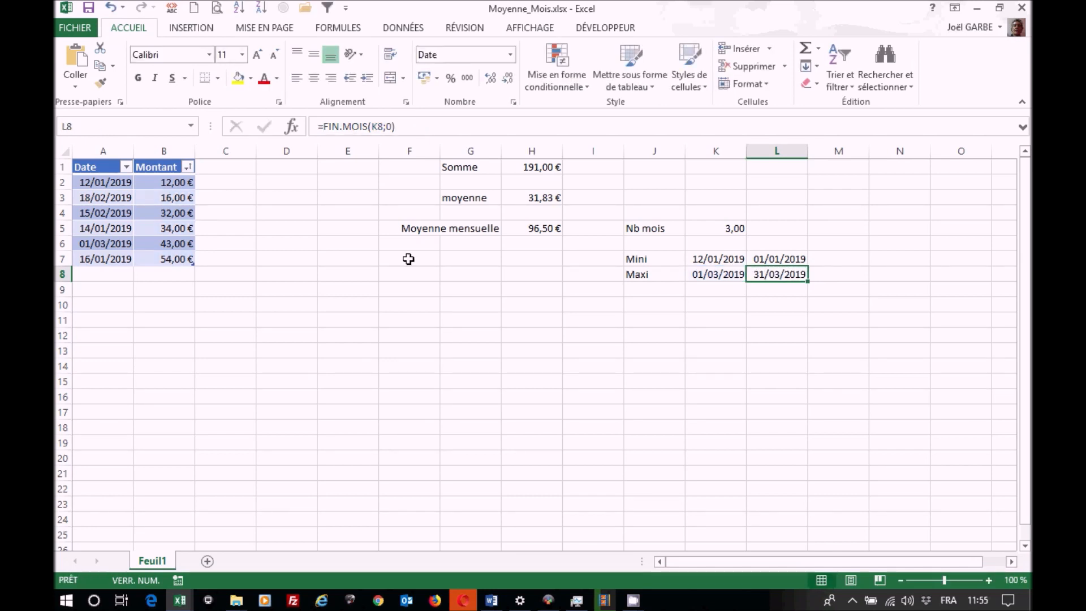
Replace the L8 reference inside DATEDIF in the H5 formula with the copied FIN.MOIS(K8;0) expression.
{"action": "left_click", "coordinate": [537, 228]}
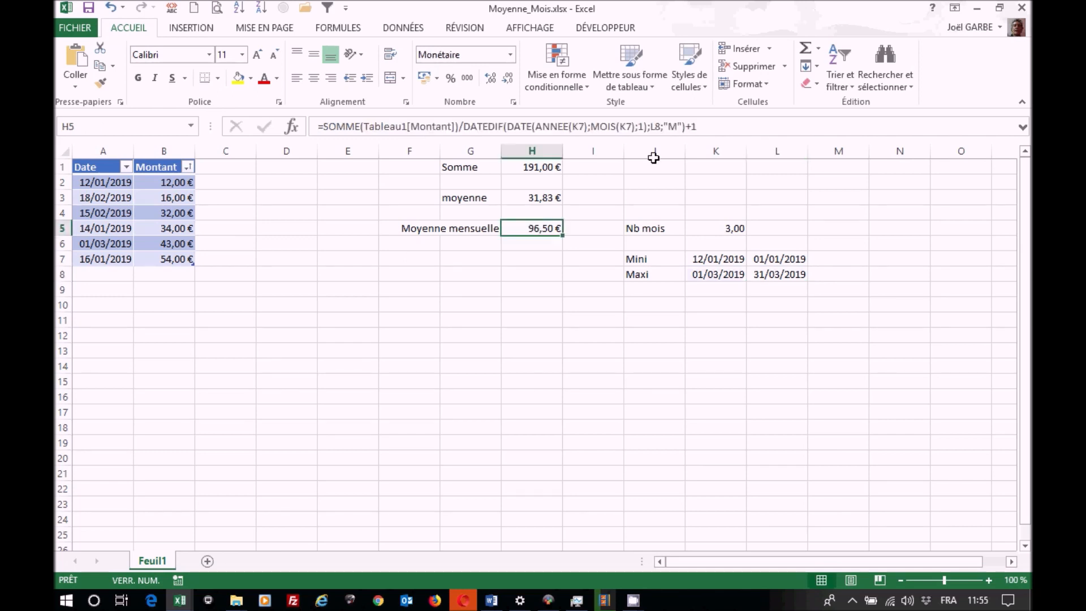
{"action": "double_click", "coordinate": [658, 126]}
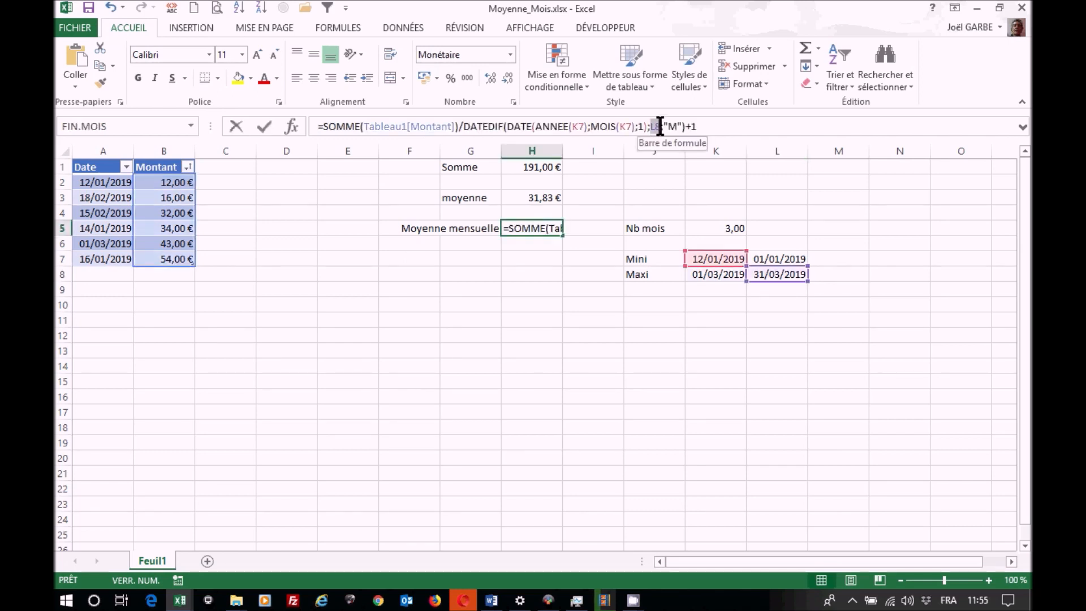
{"action": "key", "text": "ctrl+v"}
{"action": "key", "text": "Return"}
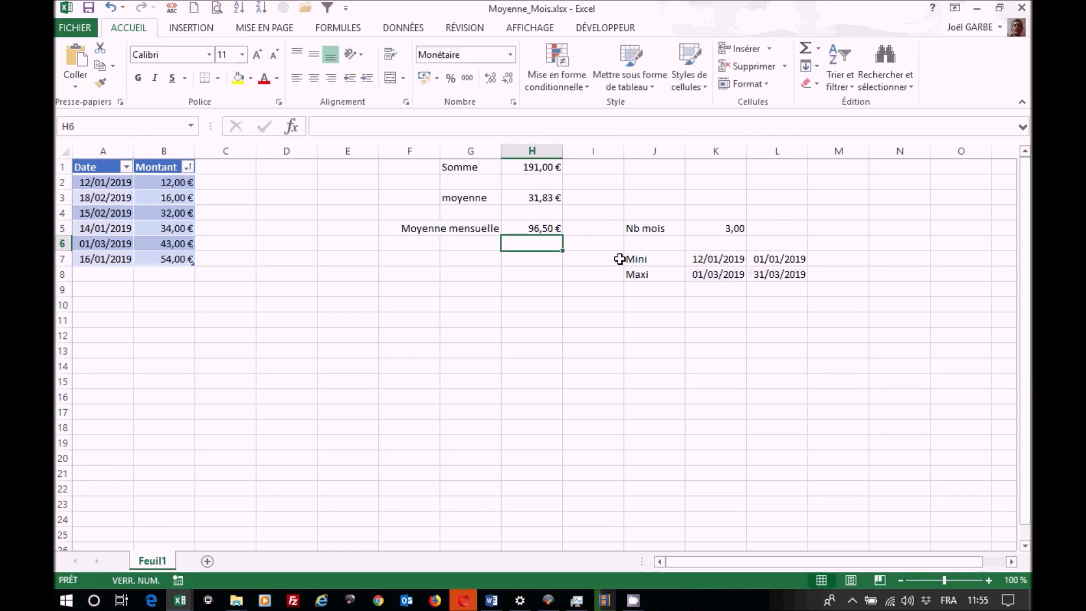
{"action": "left_click", "coordinate": [531, 226]}
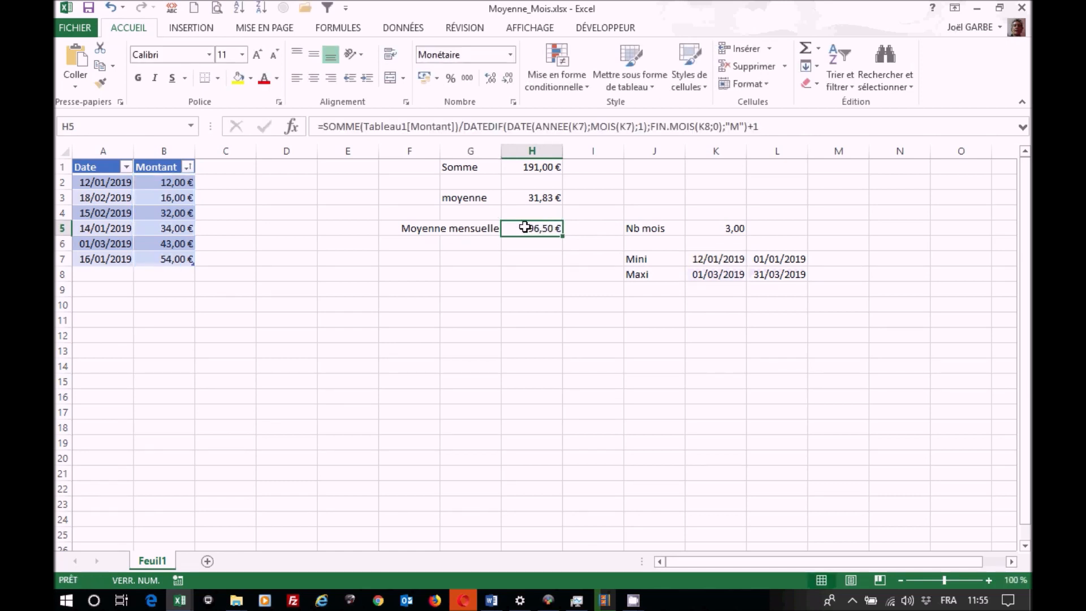
{"action": "left_click", "coordinate": [575, 126]}
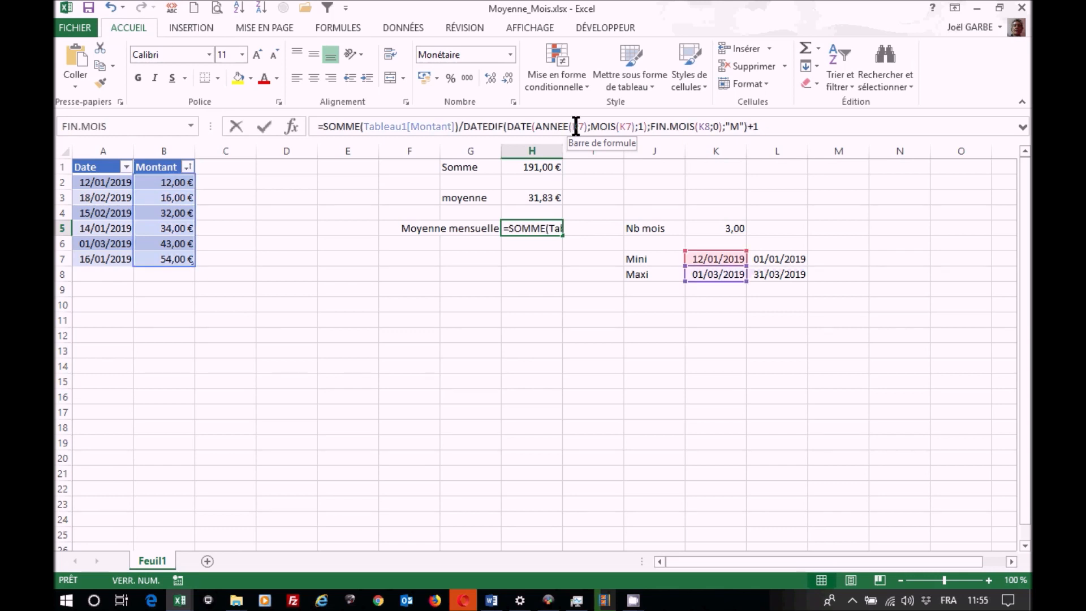
{"action": "key", "text": "Escape"}
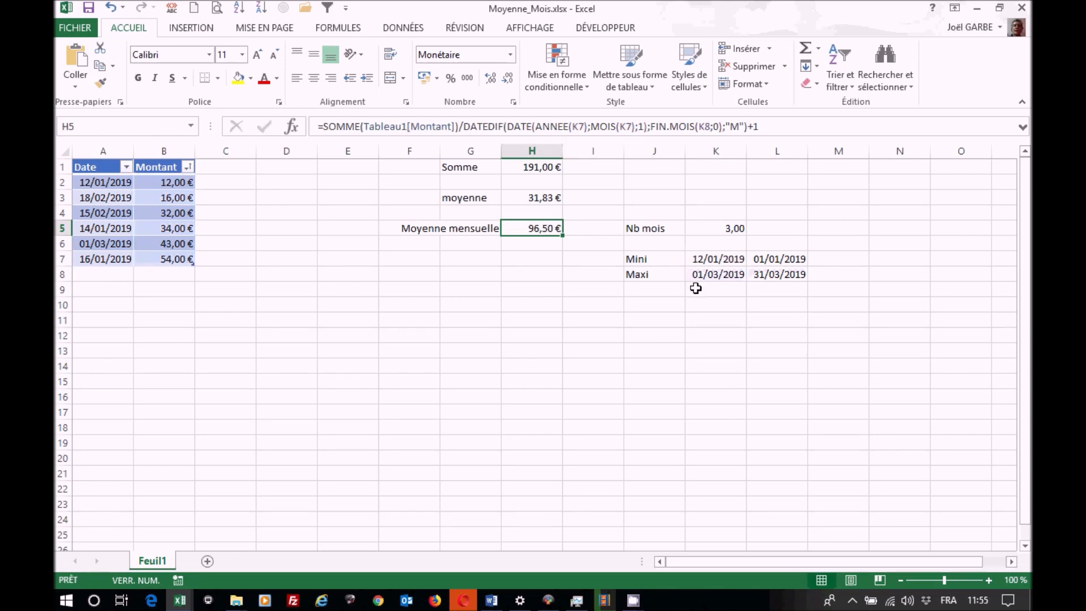
Copy the expression MIN(Tableau1[Date]) from the Mini formula in K7 without its equals sign, leaving that cell unedited.
{"action": "left_click", "coordinate": [722, 258]}
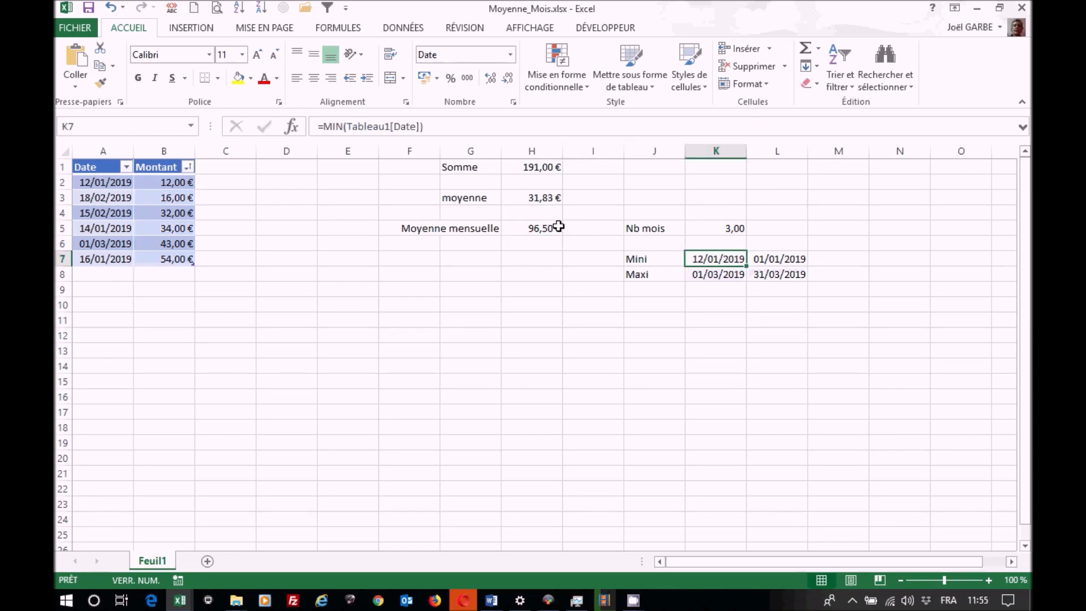
{"action": "left_click", "coordinate": [325, 126]}
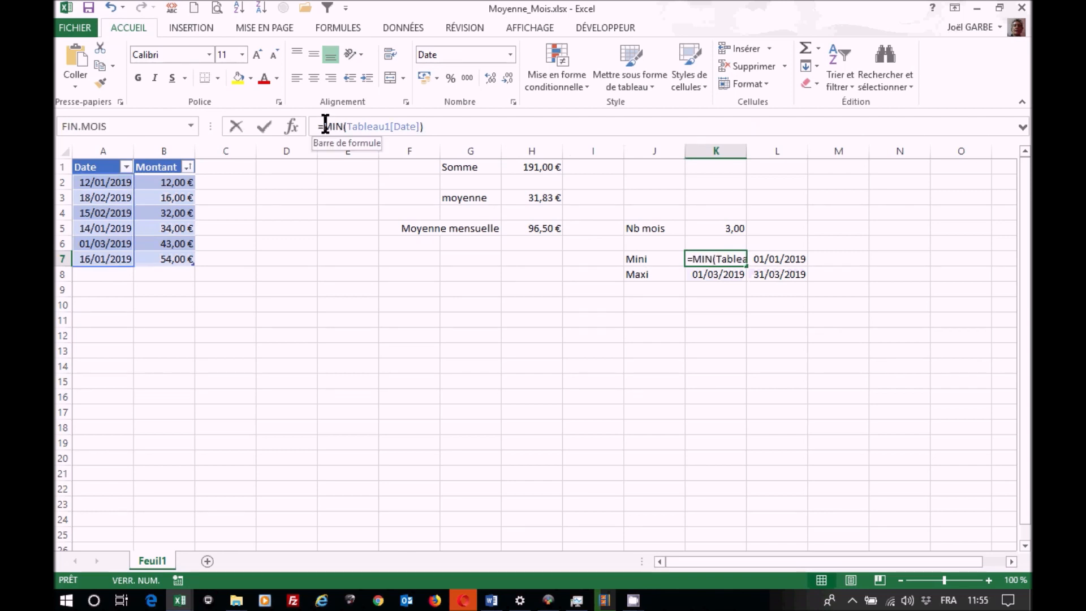
{"action": "left_click_drag", "start_coordinate": [325, 125], "coordinate": [448, 121]}
{"action": "key", "text": "ctrl+c"}
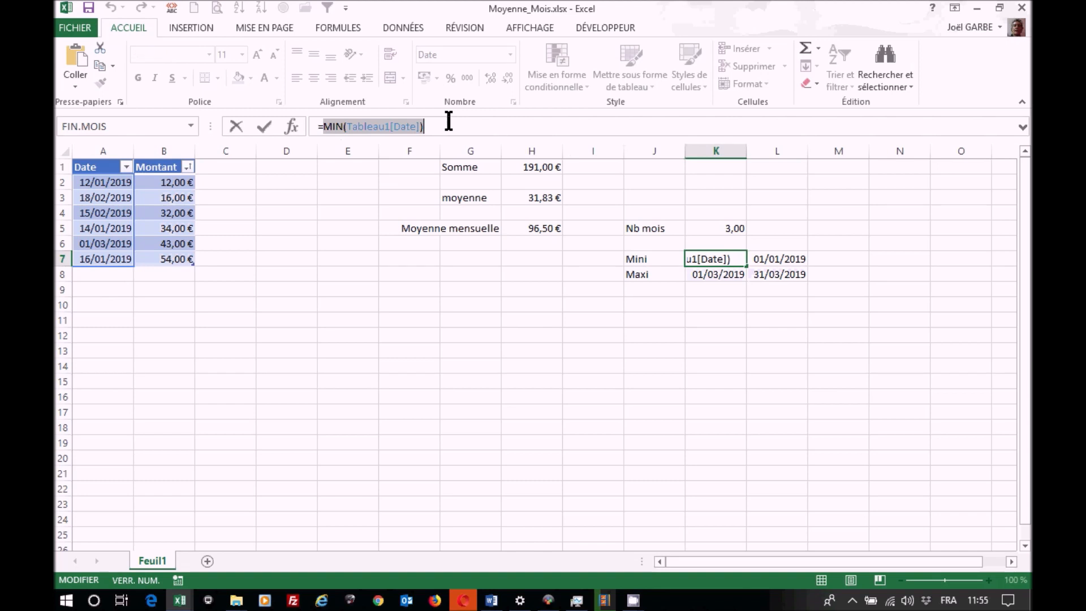
{"action": "key", "text": "Escape"}
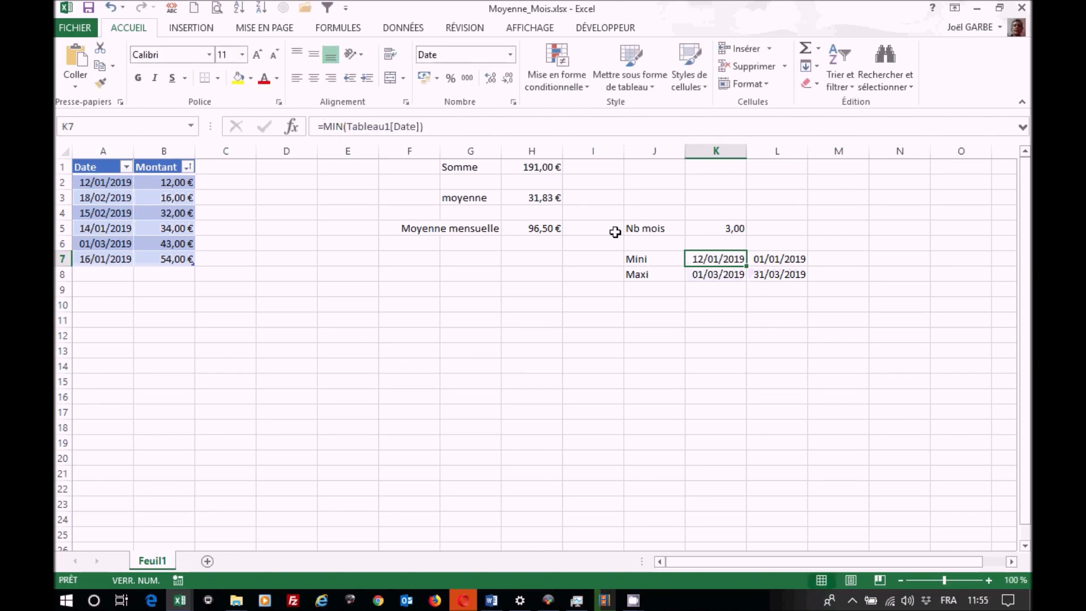
Replace both K7 references, inside ANNEE and MOIS in the H5 formula, with the copied MIN(Tableau1[Date]) expression.
{"action": "left_click", "coordinate": [542, 229]}
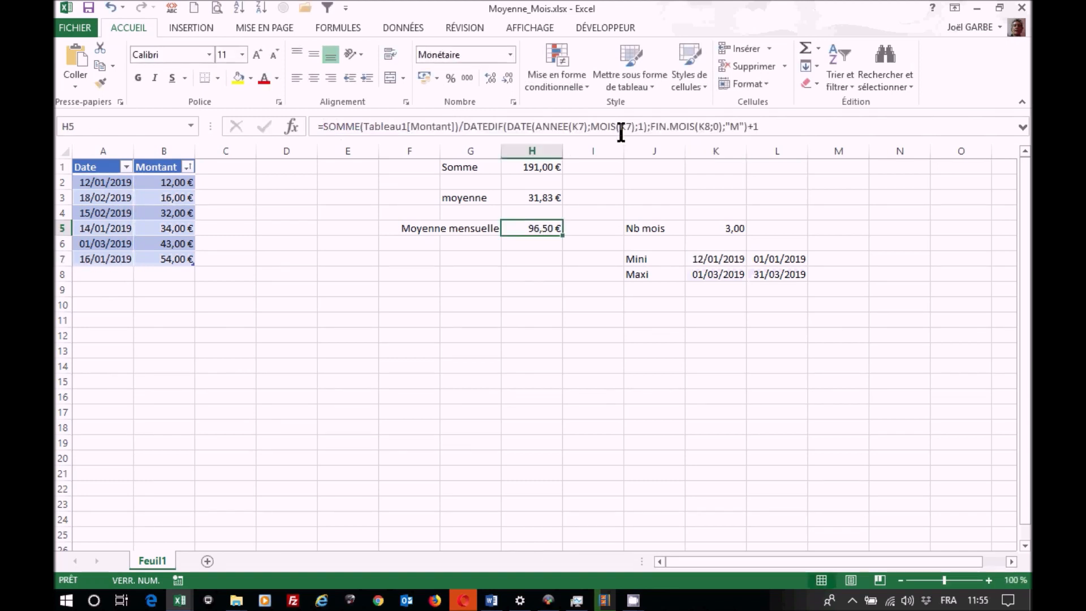
{"action": "left_click", "coordinate": [571, 127]}
{"action": "left_click_drag", "start_coordinate": [571, 127], "coordinate": [581, 127]}
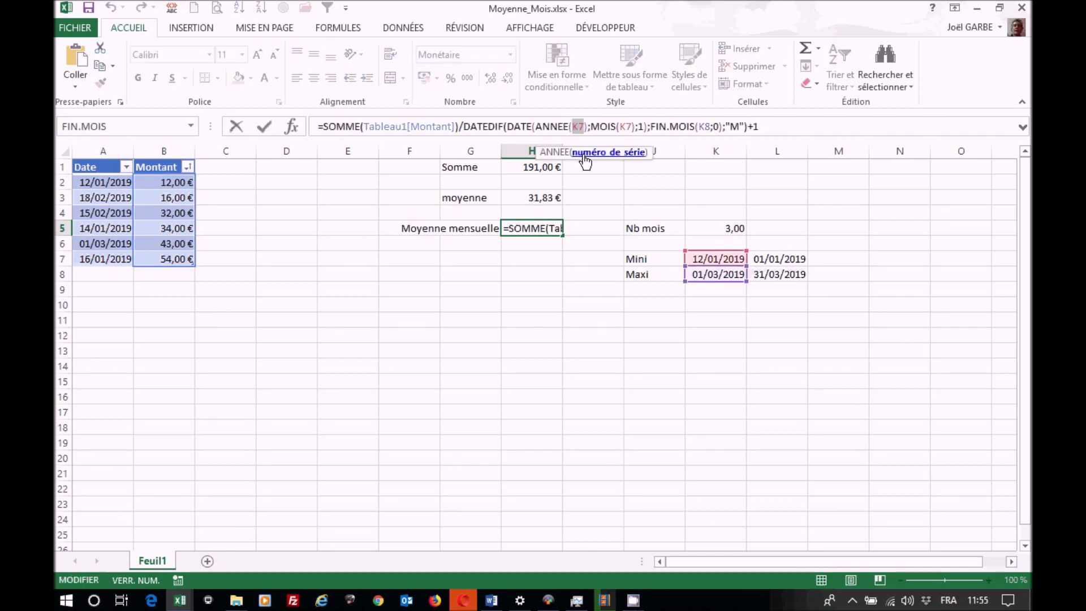
{"action": "key", "text": "ctrl+v"}
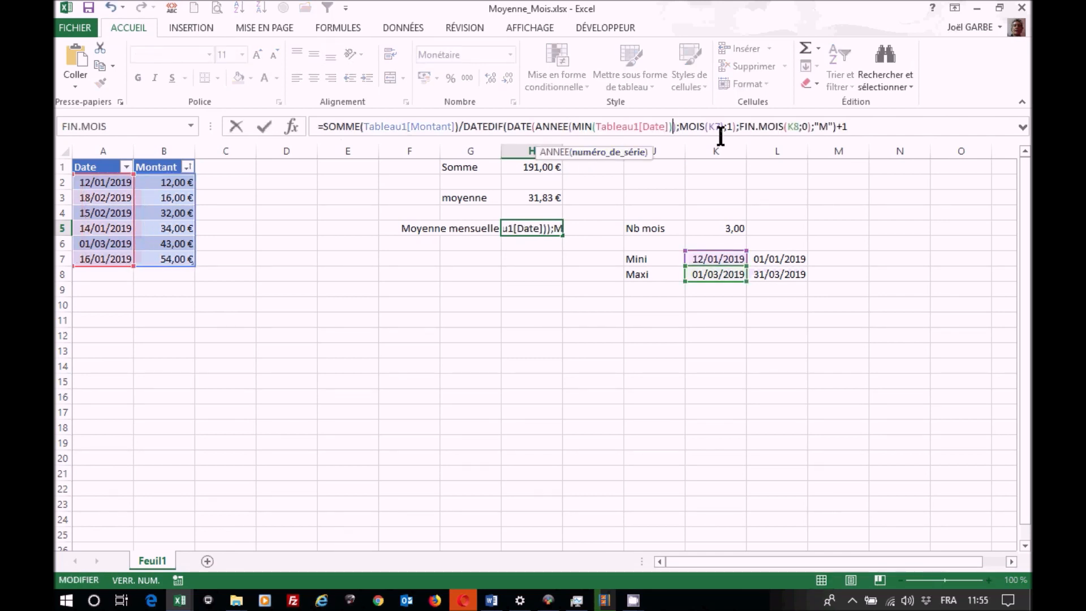
{"action": "left_click_drag", "start_coordinate": [709, 127], "coordinate": [721, 127]}
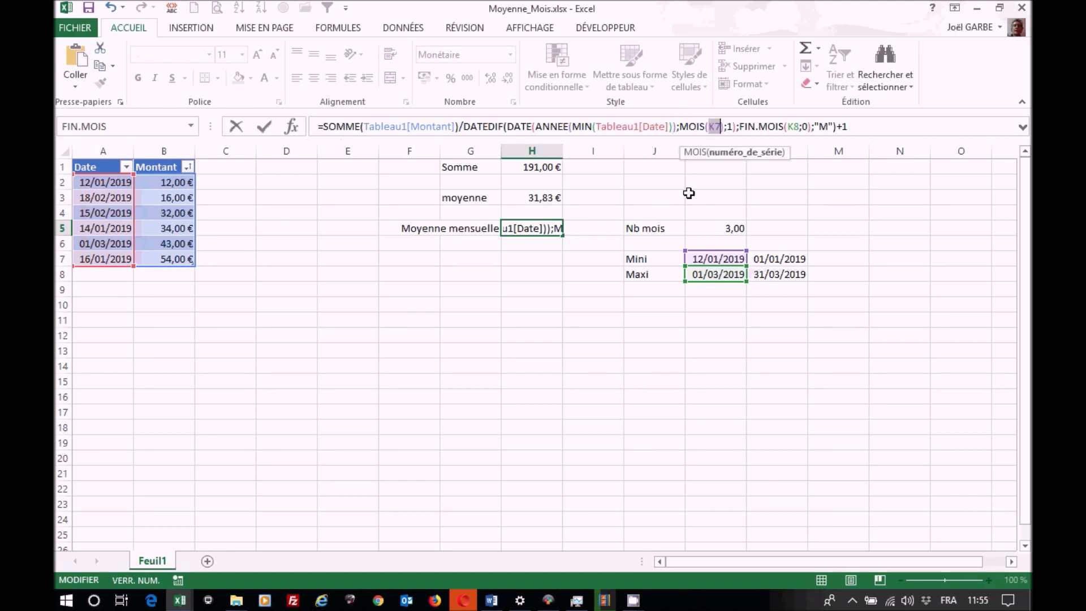
{"action": "key", "text": "ctrl+v"}
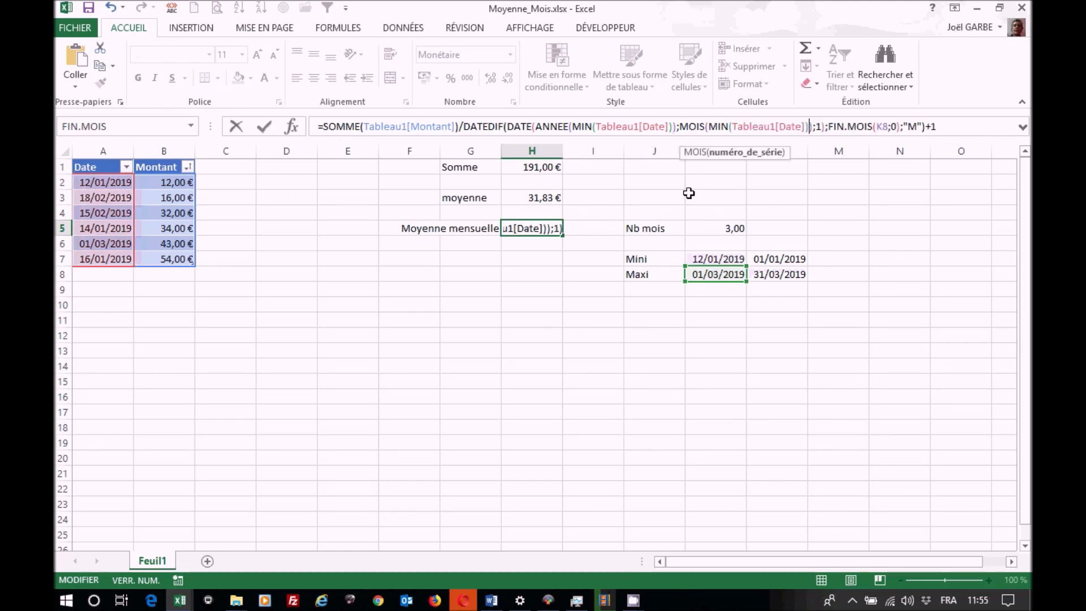
{"action": "key", "text": "Return"}
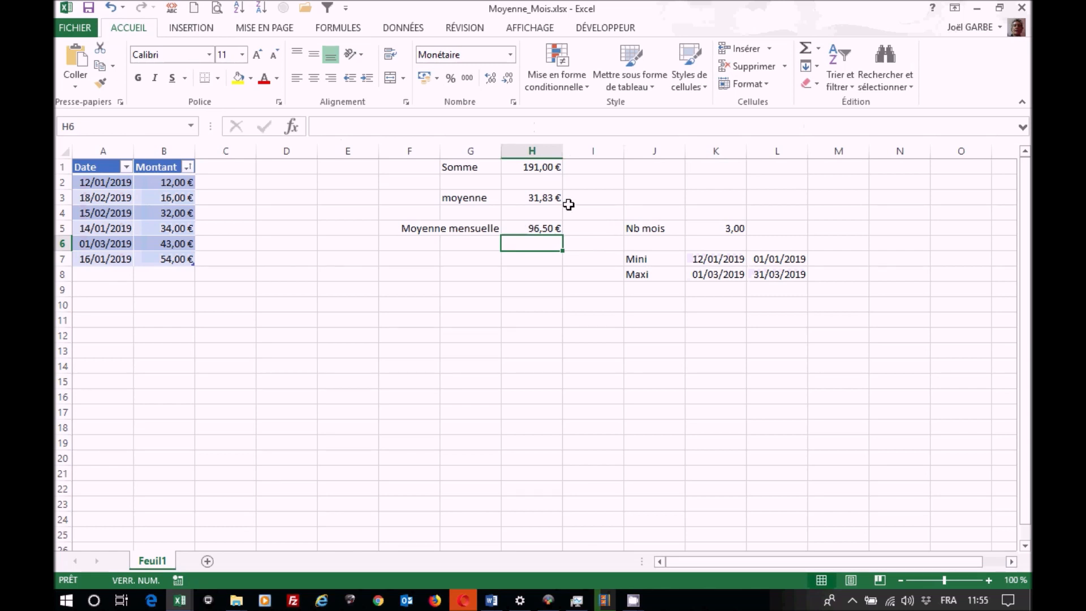
Copy the expression MAX(Tableau1[Date]) from the Maxi formula in K8 without its equals sign, leaving that cell unedited.
{"action": "left_click", "coordinate": [545, 229]}
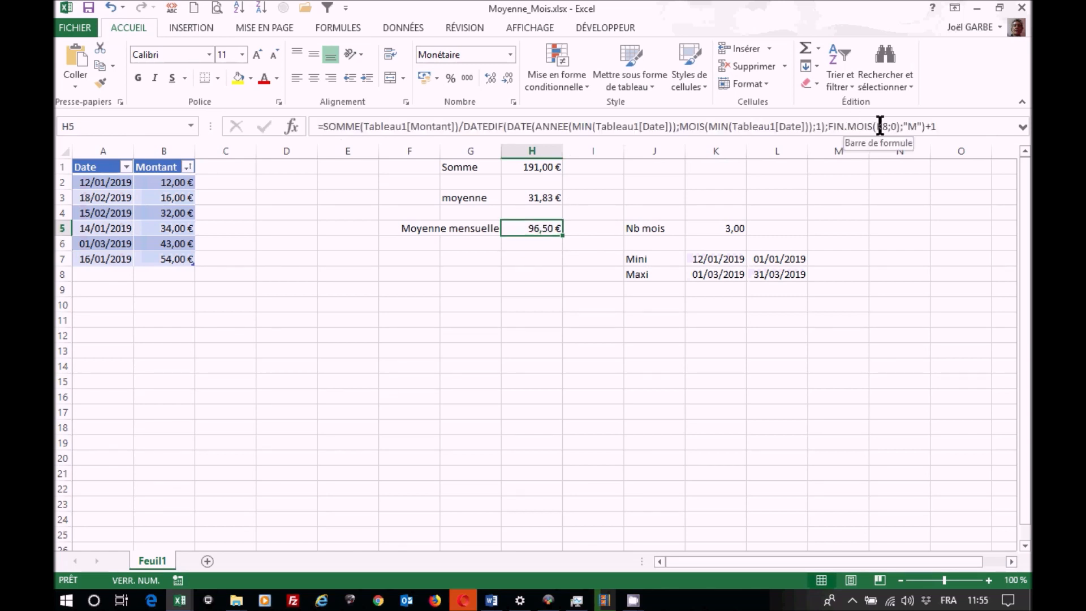
{"action": "left_click", "coordinate": [715, 275]}
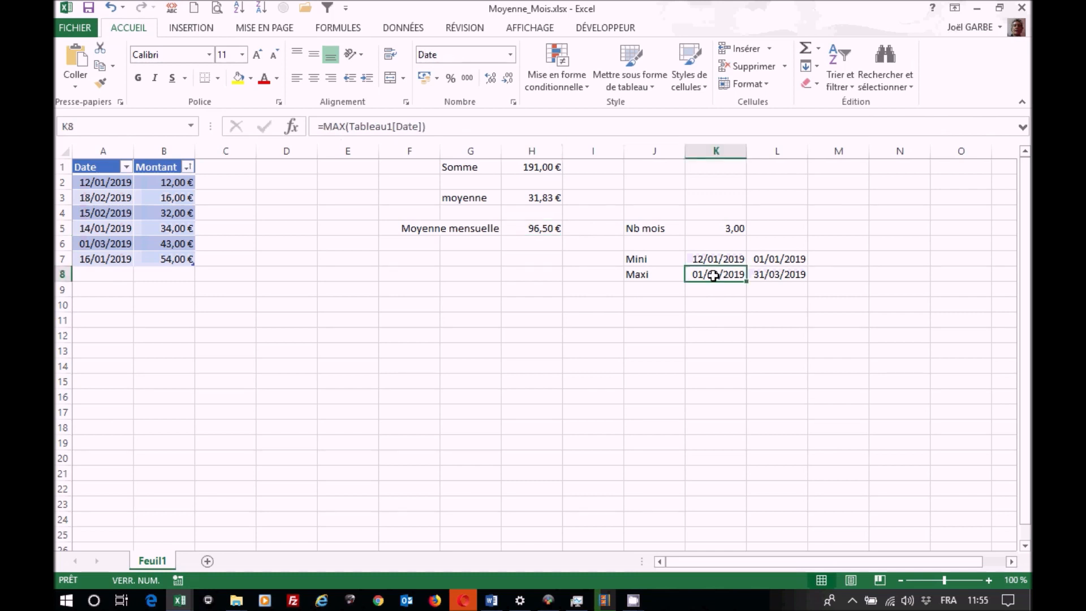
{"action": "left_click", "coordinate": [324, 126]}
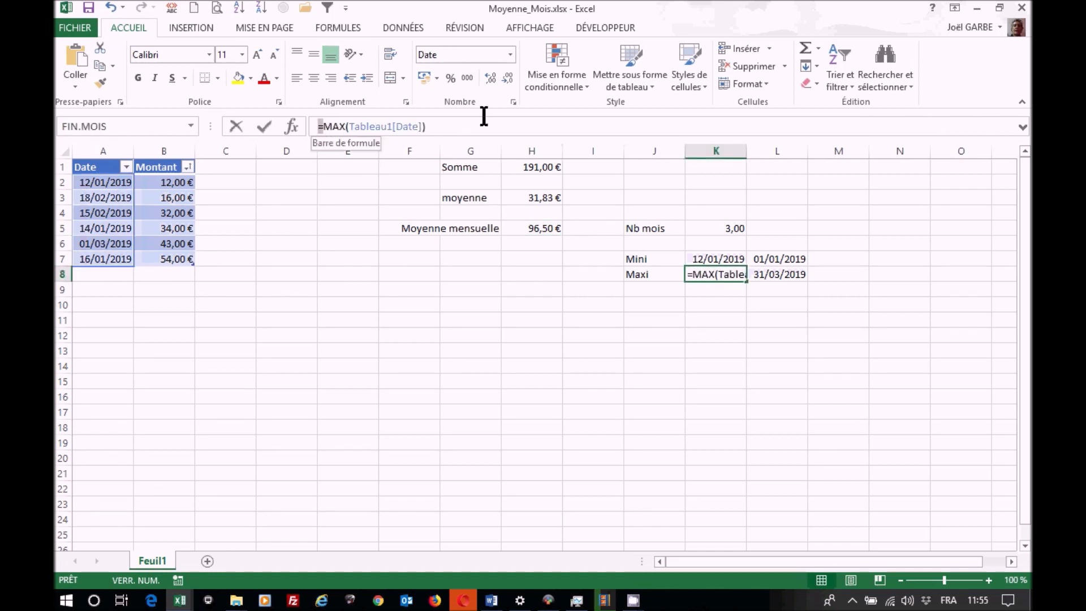
{"action": "left_click_drag", "start_coordinate": [483, 116], "coordinate": [492, 128]}
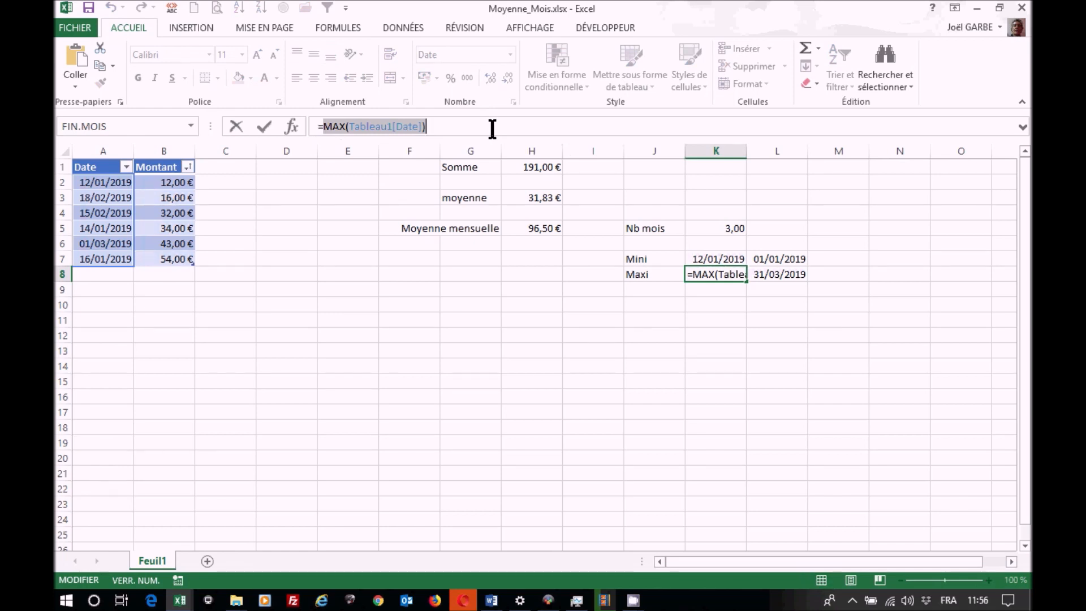
{"action": "key", "text": "ctrl+c"}
{"action": "key", "text": "Escape"}
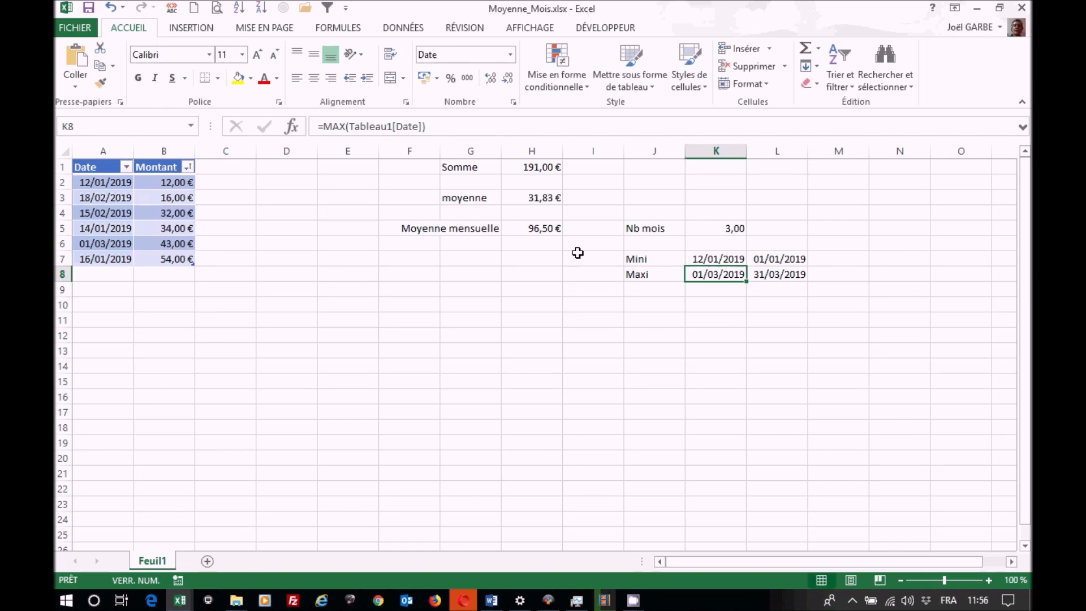
Replace the K8 reference inside FIN.MOIS in the H5 formula with the copied MAX(Tableau1[Date]) expression.
{"action": "left_click", "coordinate": [534, 228]}
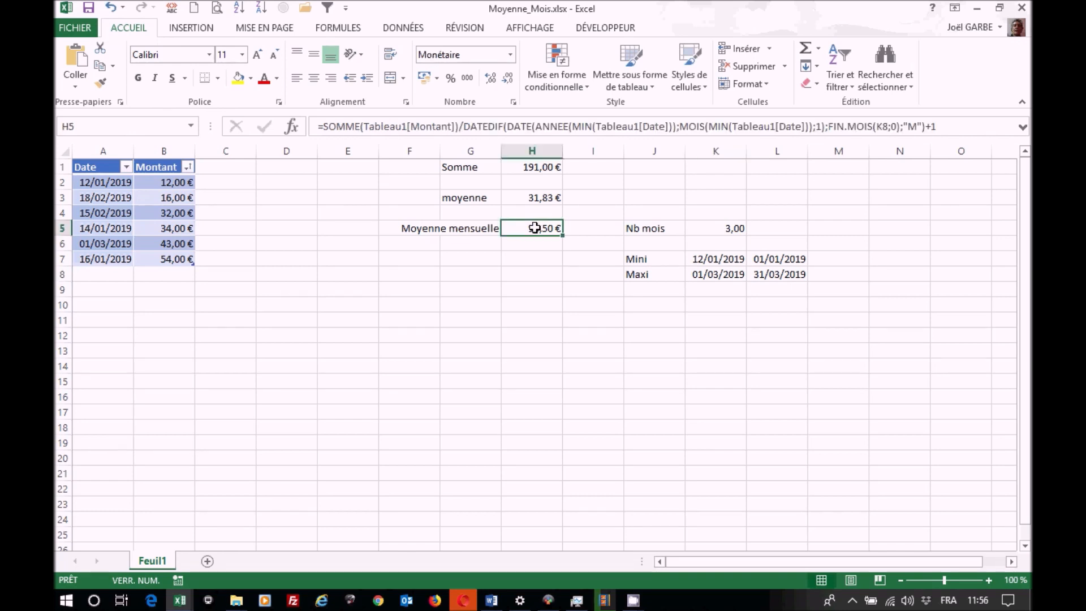
{"action": "double_click", "coordinate": [884, 126]}
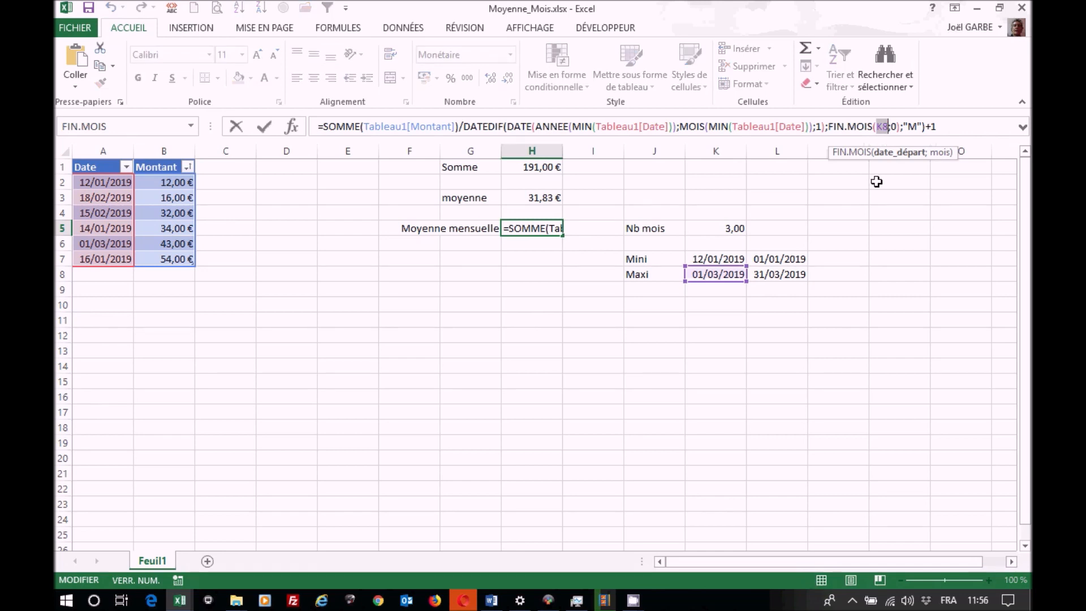
{"action": "key", "text": "ctrl+v"}
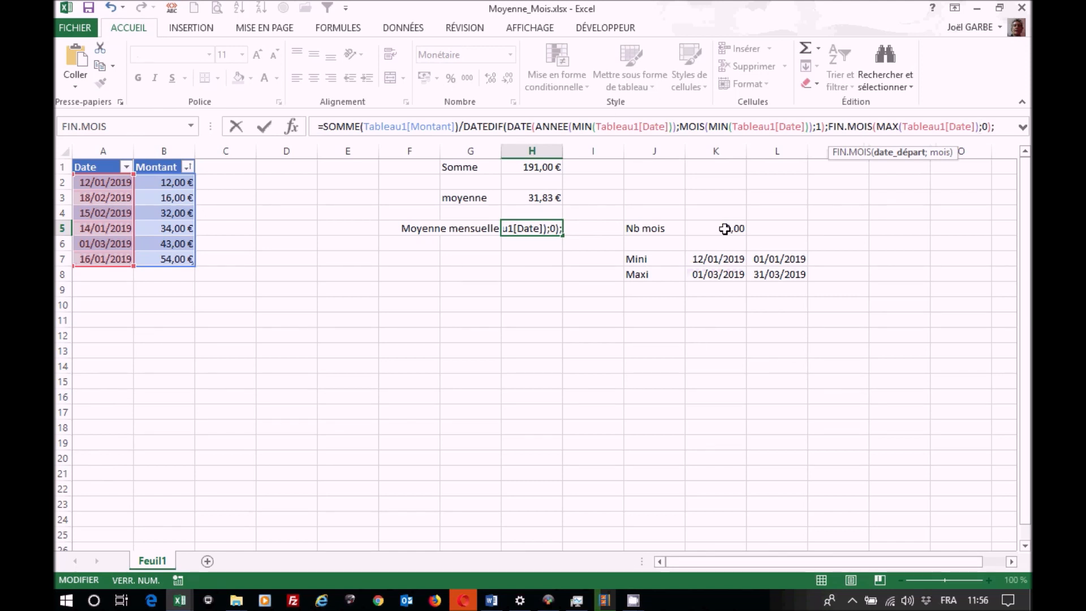
{"action": "key", "text": "Return"}
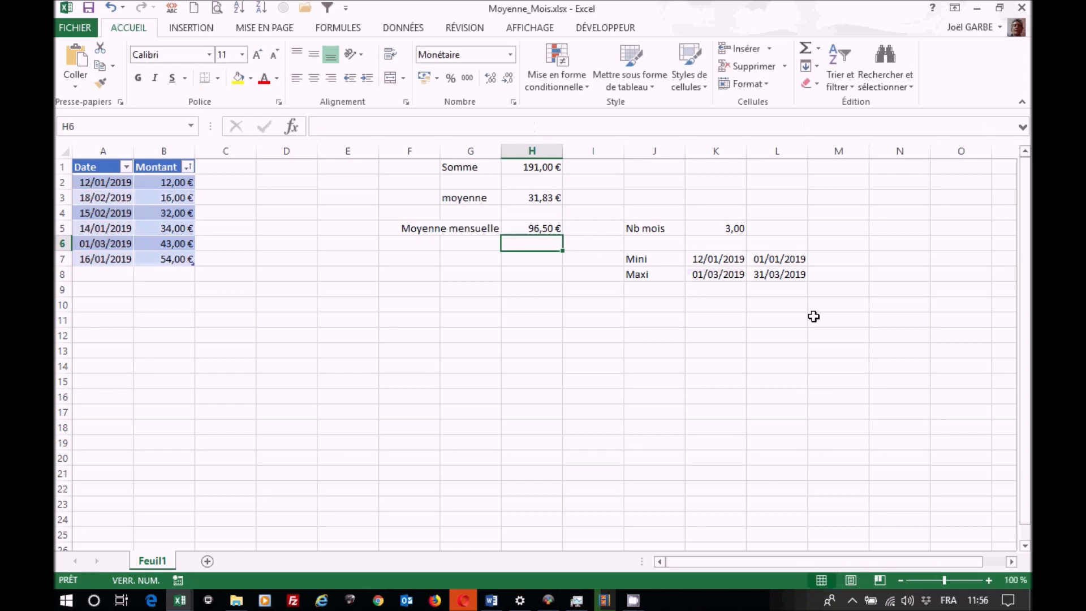
Clear the month-counting helper cells J5:L8 and expand the formula bar to show the complete H5 formula.
{"action": "left_click_drag", "start_coordinate": [636, 228], "coordinate": [785, 274]}
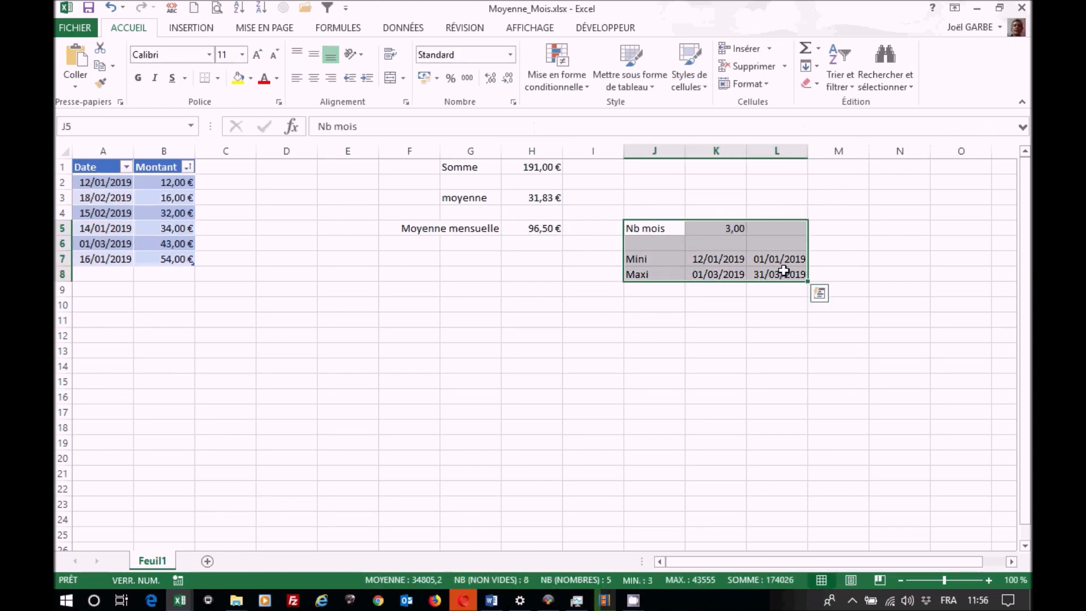
{"action": "key", "text": "Delete"}
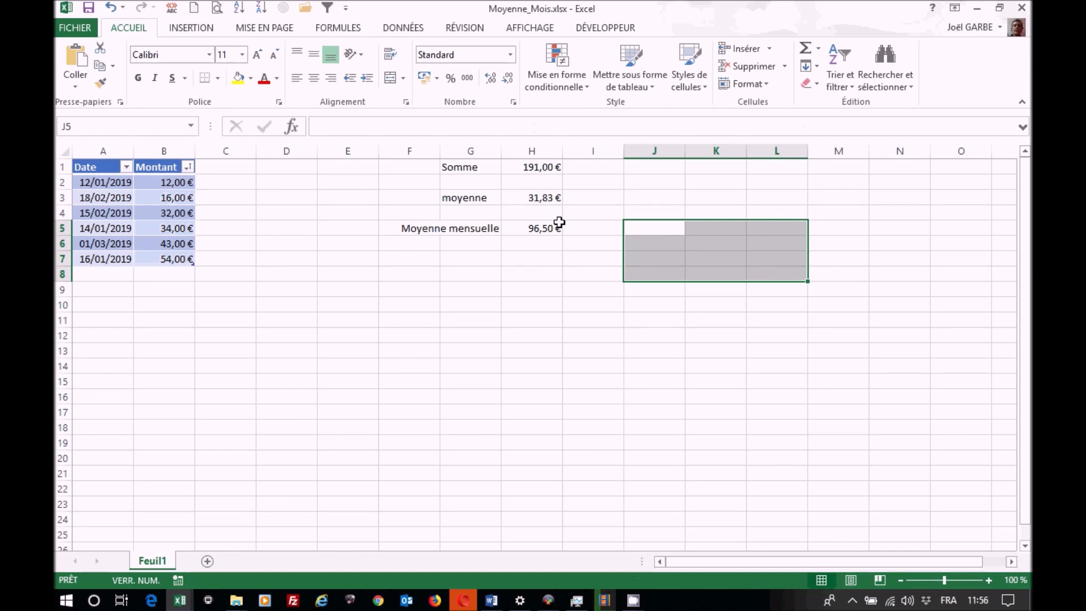
{"action": "left_click", "coordinate": [539, 227]}
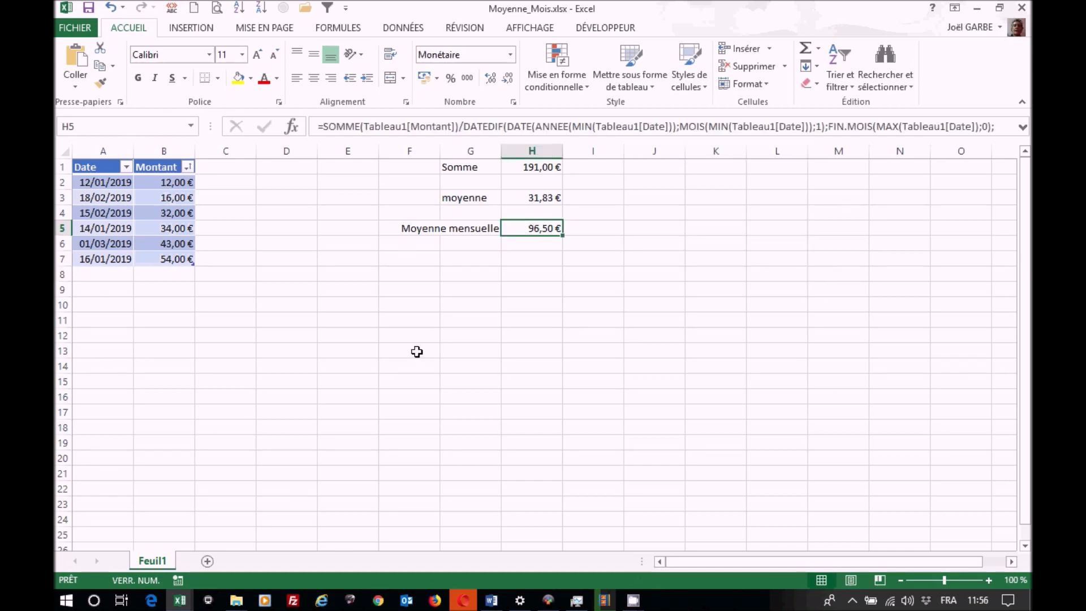
{"action": "left_click", "coordinate": [1022, 127]}
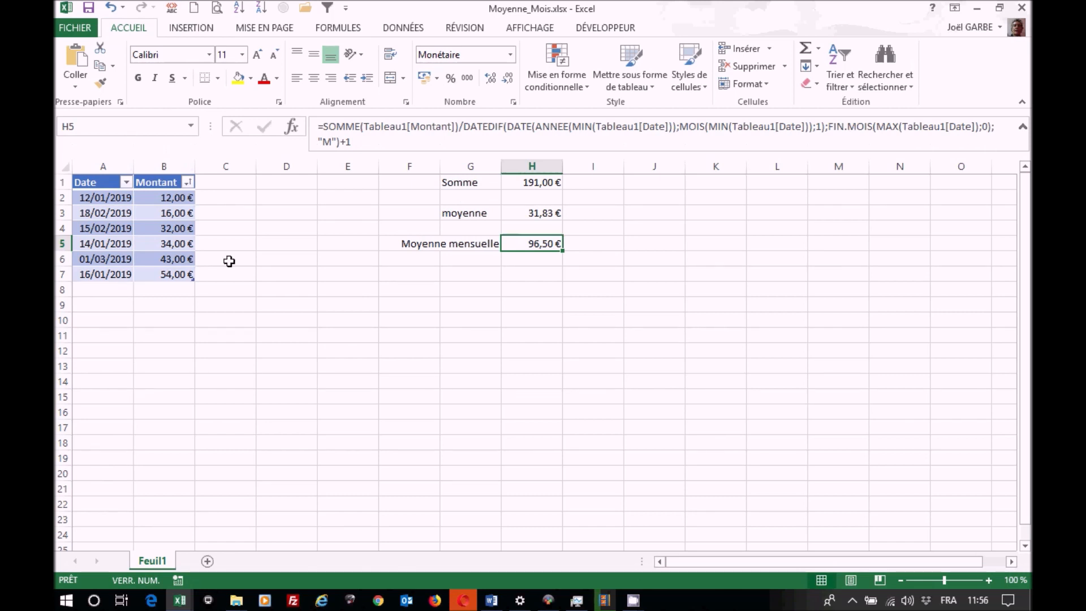
Add a table row in row 8 with the date 14/06/2019 and the amount 23, and check the monthly average in H5.
{"action": "left_click", "coordinate": [107, 287]}
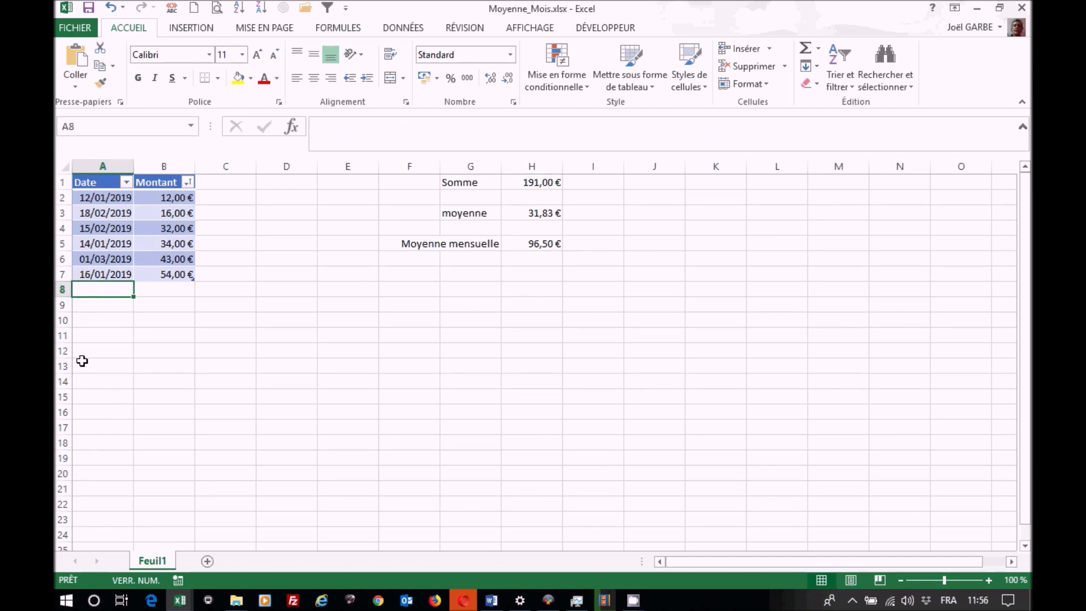
{"action": "type", "text": "14/"}
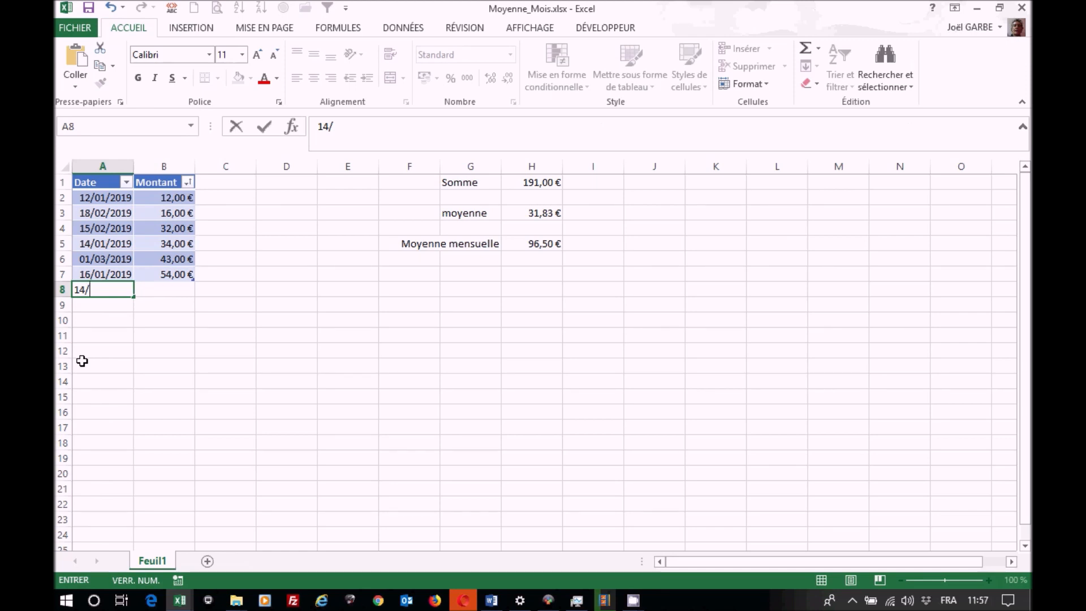
{"action": "type", "text": "06"}
{"action": "key", "text": "Tab"}
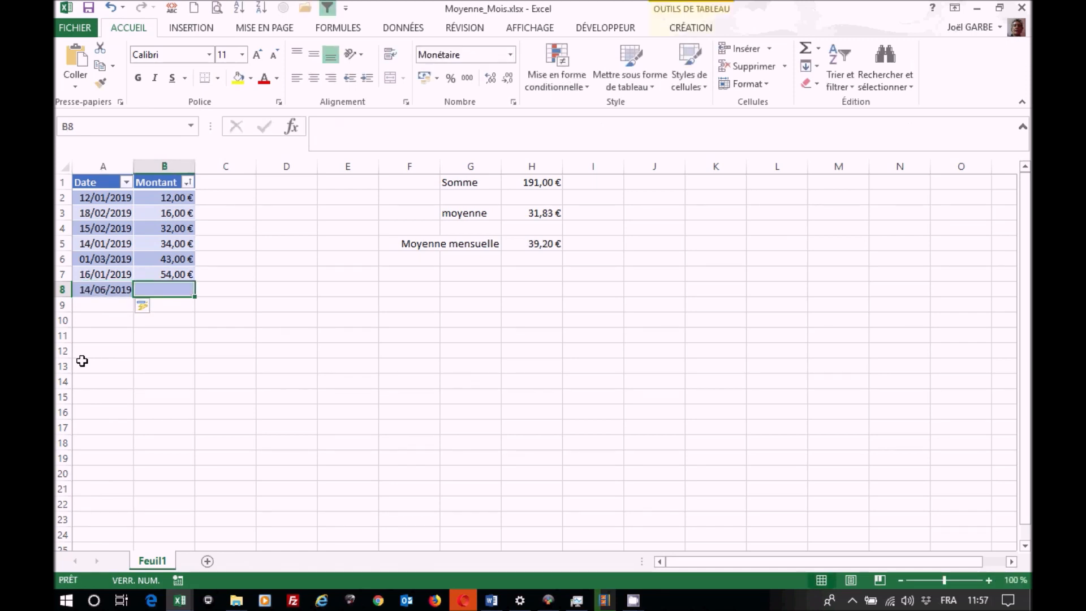
{"action": "type", "text": "23"}
{"action": "key", "text": "Return"}
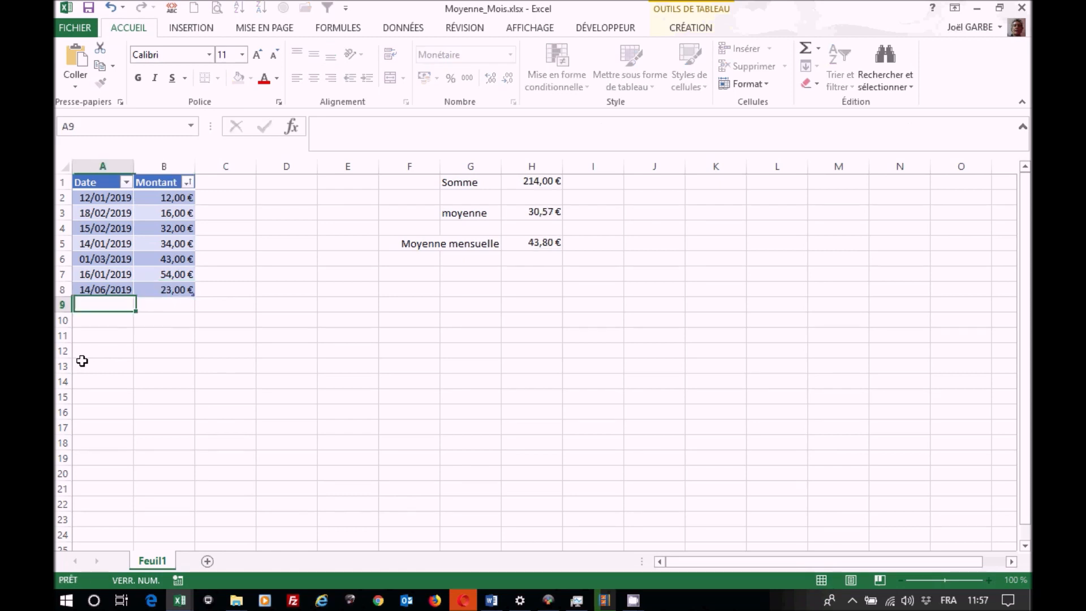
{"action": "left_click", "coordinate": [550, 242]}
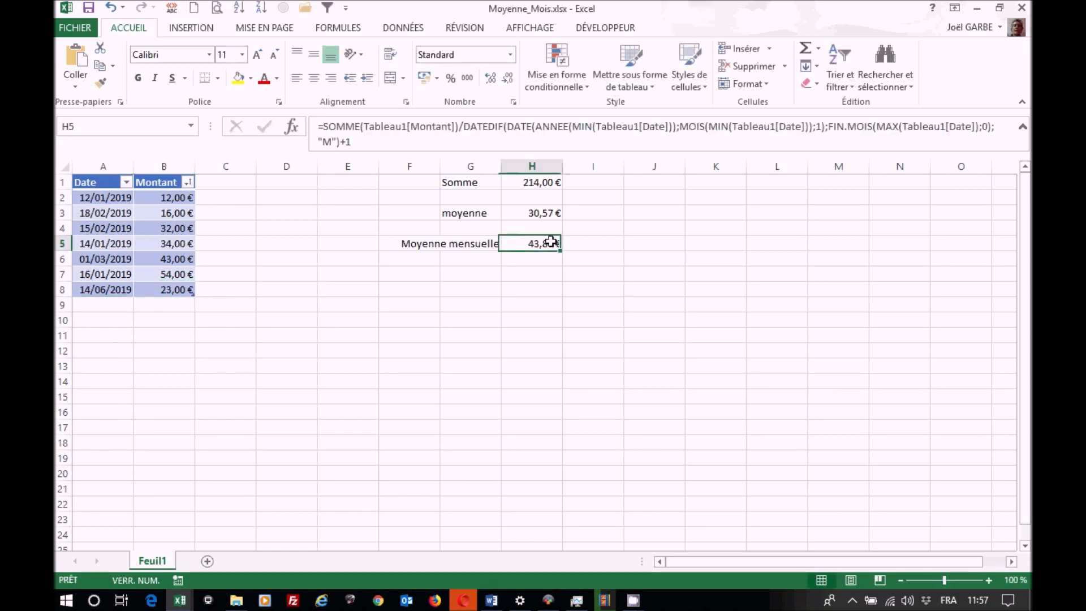